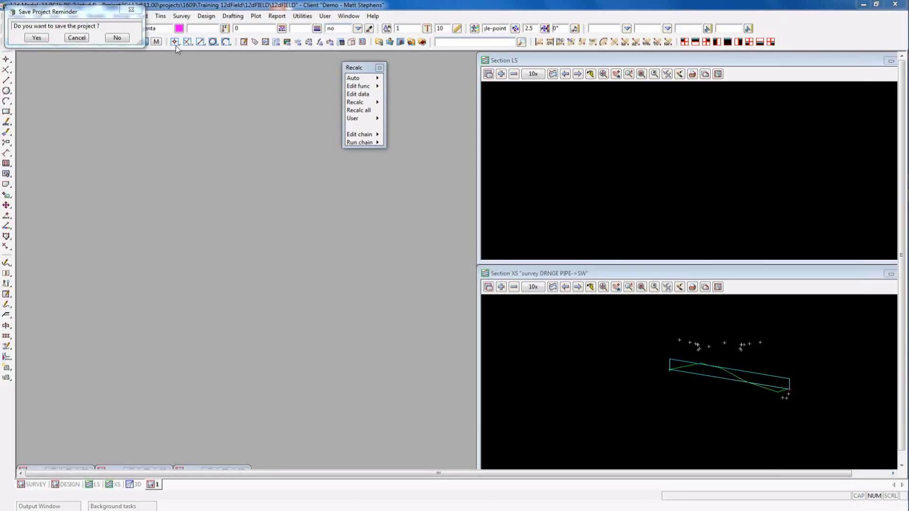
- Save the project, then start a new chain and write it to the file New View.chain
left_click(37, 38)
left_click(309, 18)
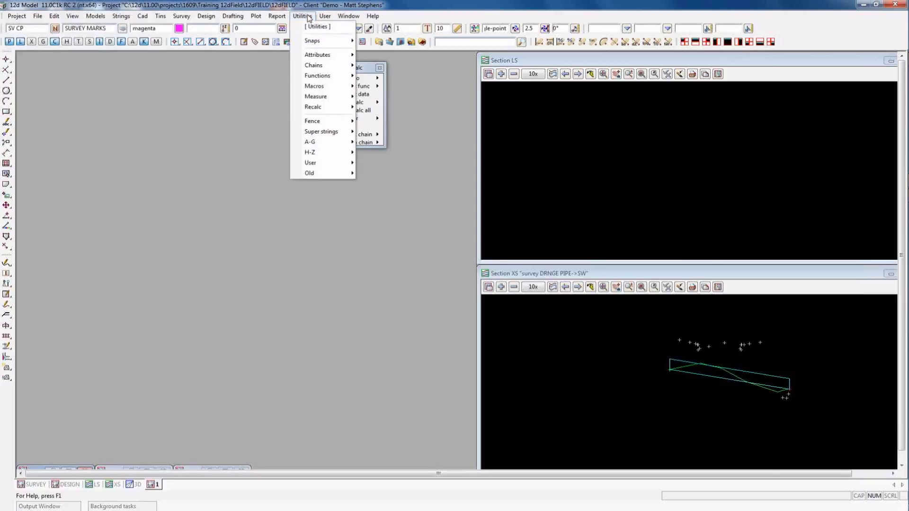
mouse_move(316, 66)
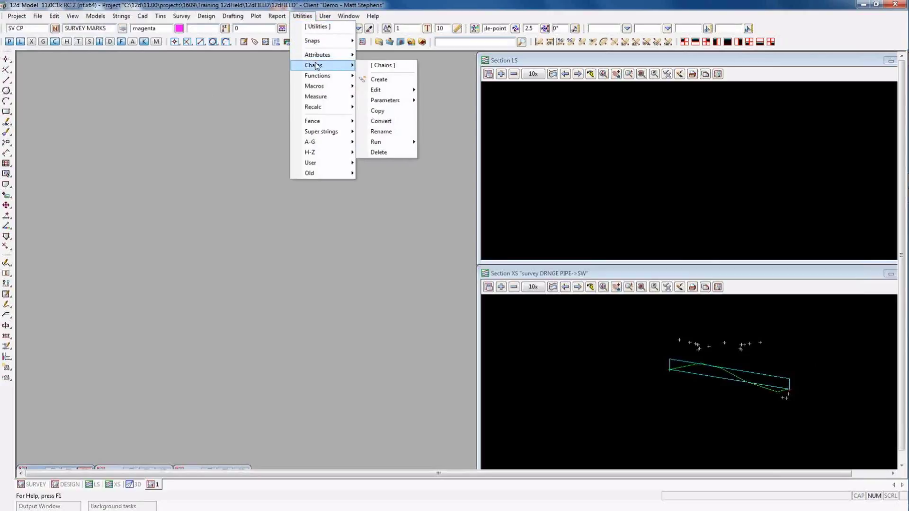
left_click(391, 80)
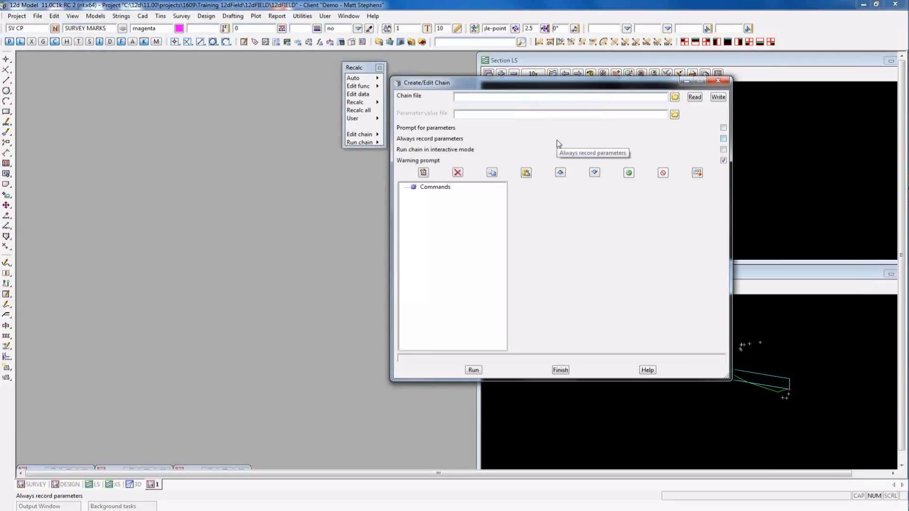
type("New View")
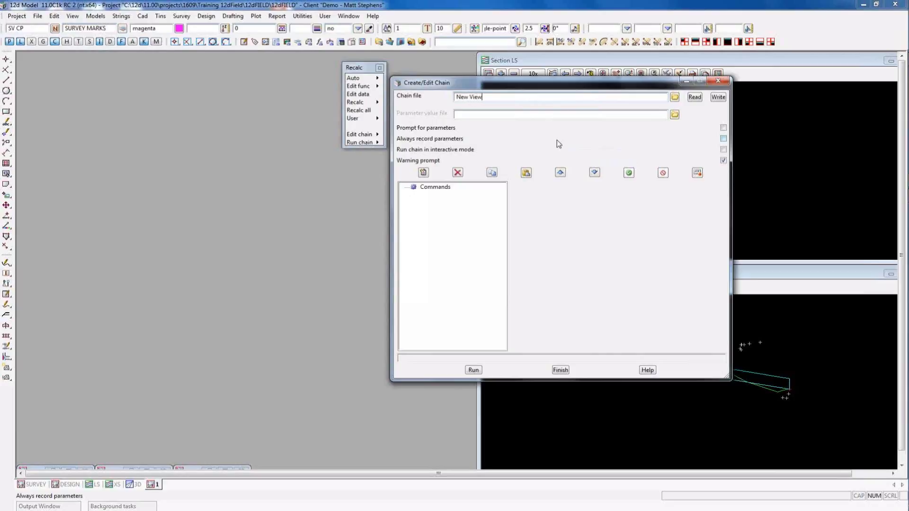
left_click(718, 97)
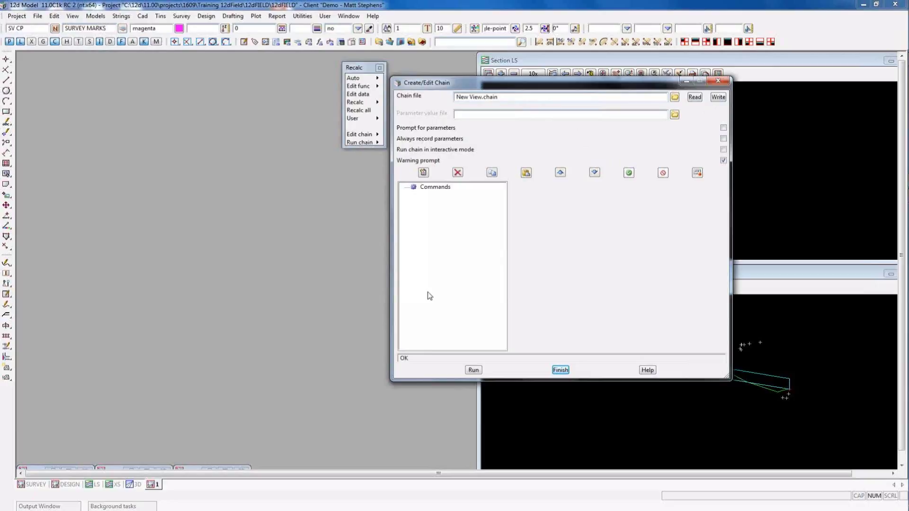
- Insert a Views > Create view command for a plan view named New
left_click(423, 173)
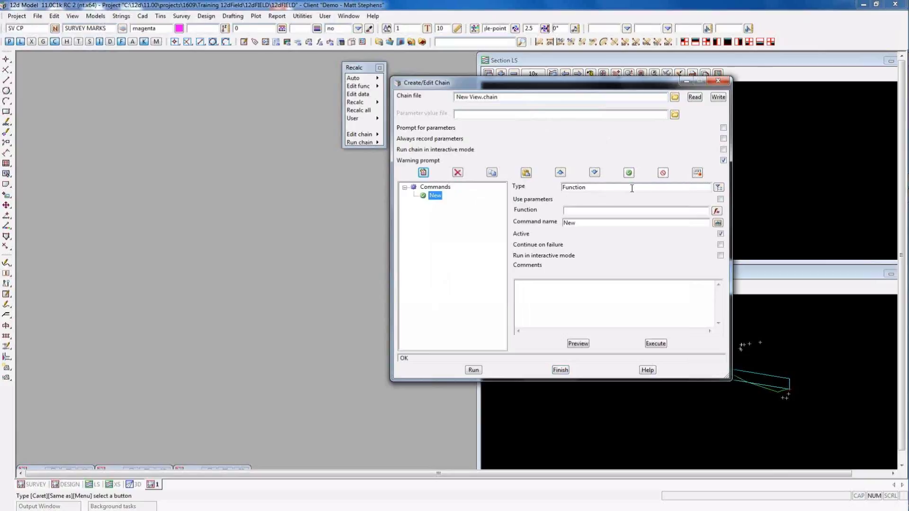
left_click(718, 188)
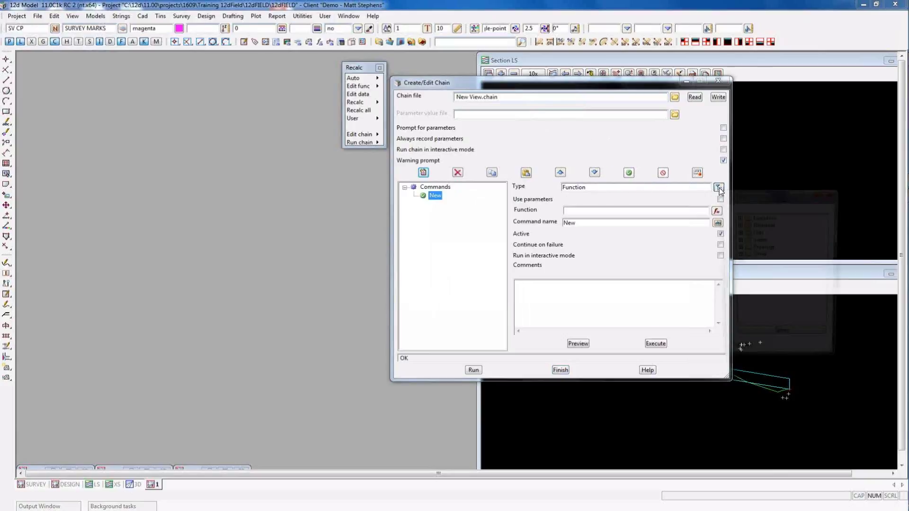
double_click(765, 240)
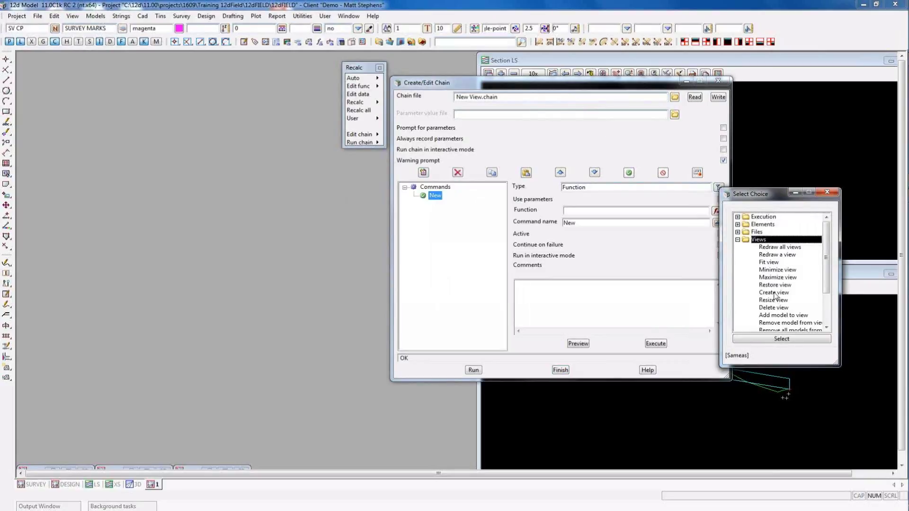
double_click(774, 292)
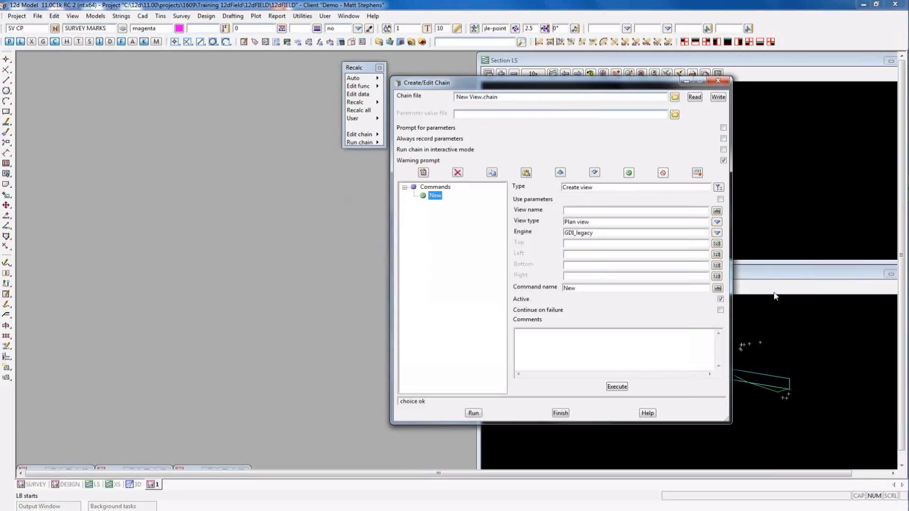
left_click(653, 215)
type("New")
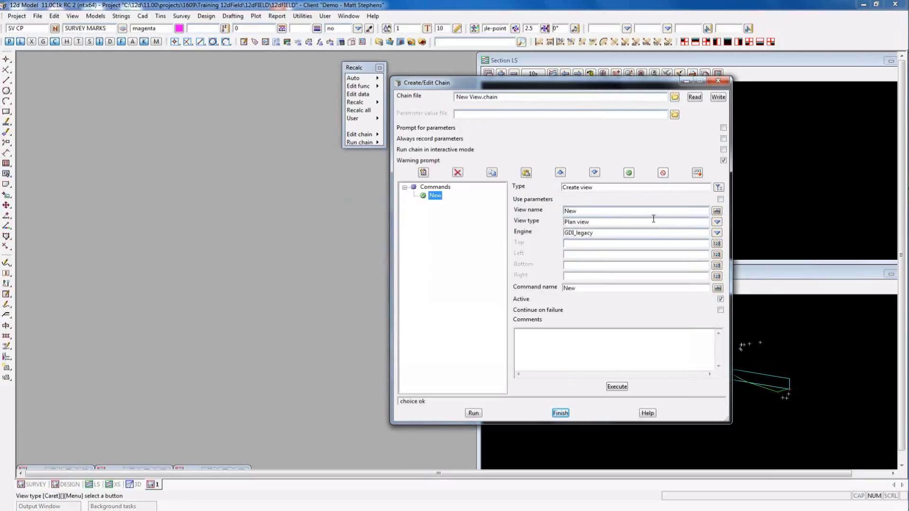
left_click(717, 221)
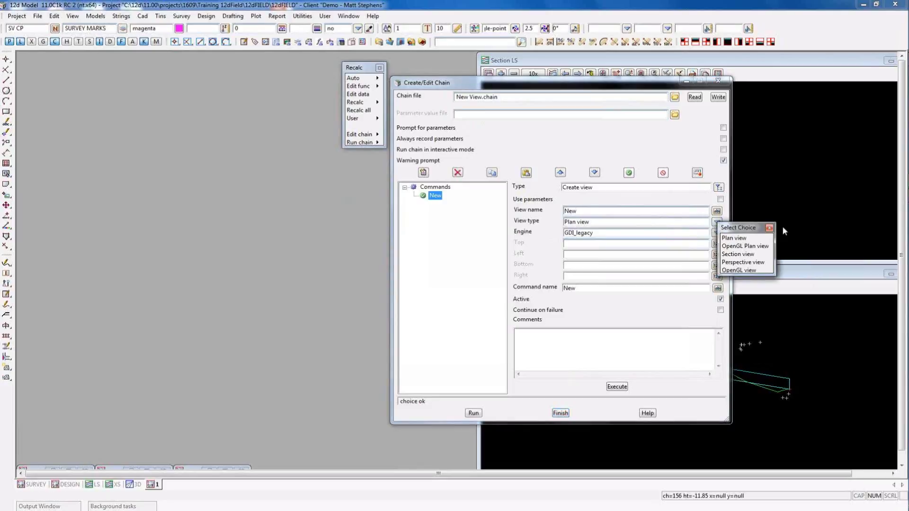
left_click(769, 228)
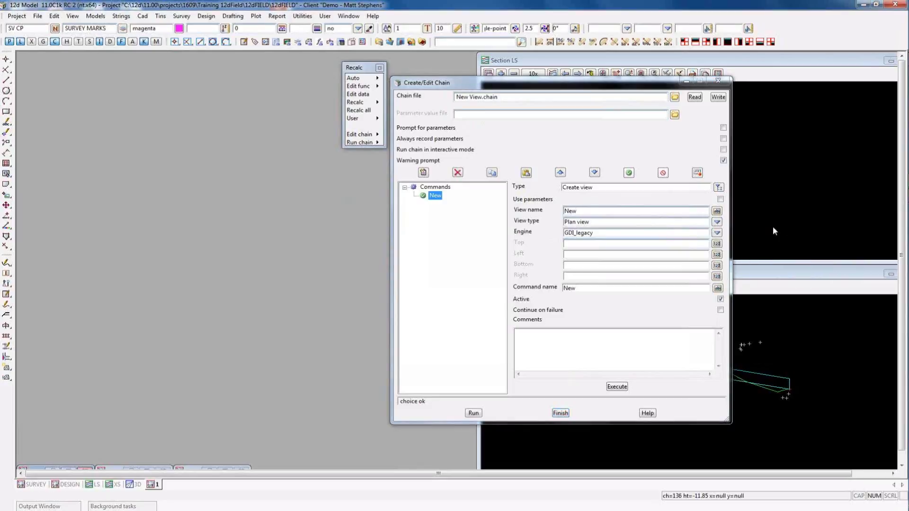
- Set the view extents to top 0, left 0, bottom 900 and right 940
left_click(623, 244)
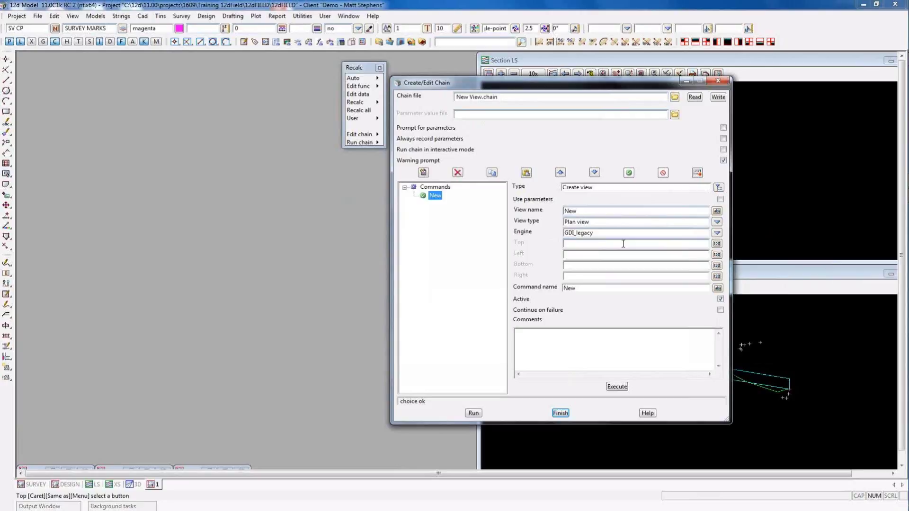
left_click(623, 244)
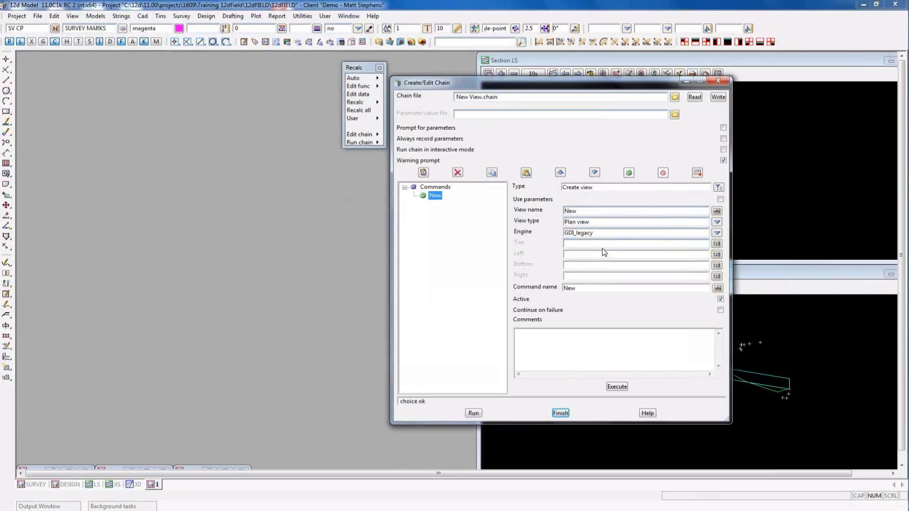
type("0")
key("Tab")
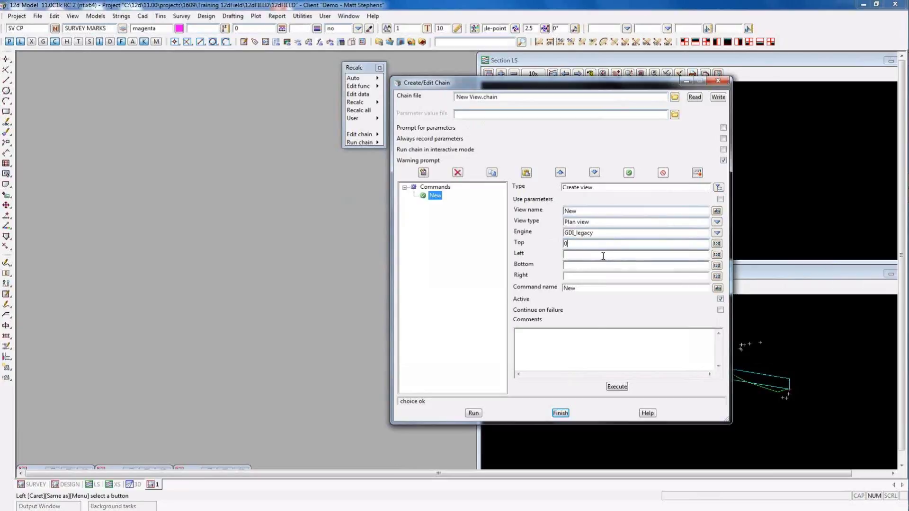
type("0")
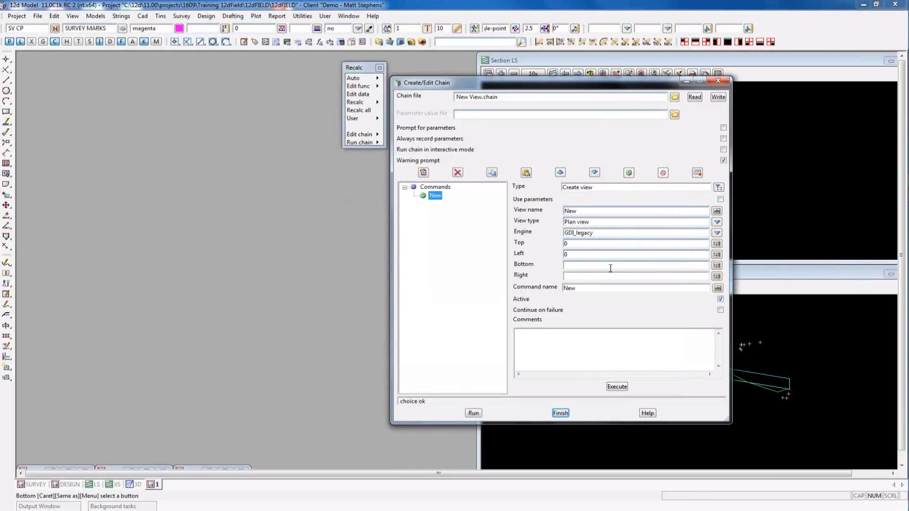
type("900")
key("BackSpace")
key("BackSpace")
key("BackSpace")
left_click(599, 266)
type("900")
left_click(598, 279)
type("940")
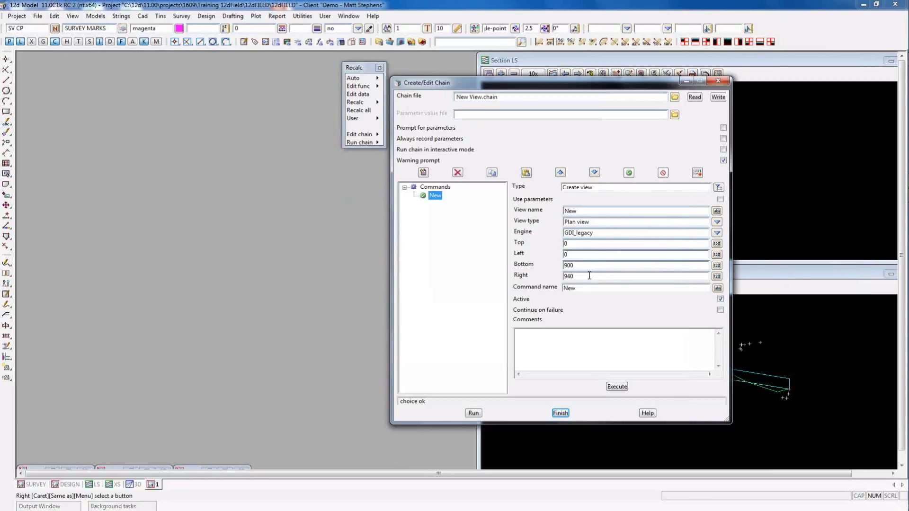
- Fill in the command name, overwrite New View.chain and run it to create plan view New
left_click(718, 288)
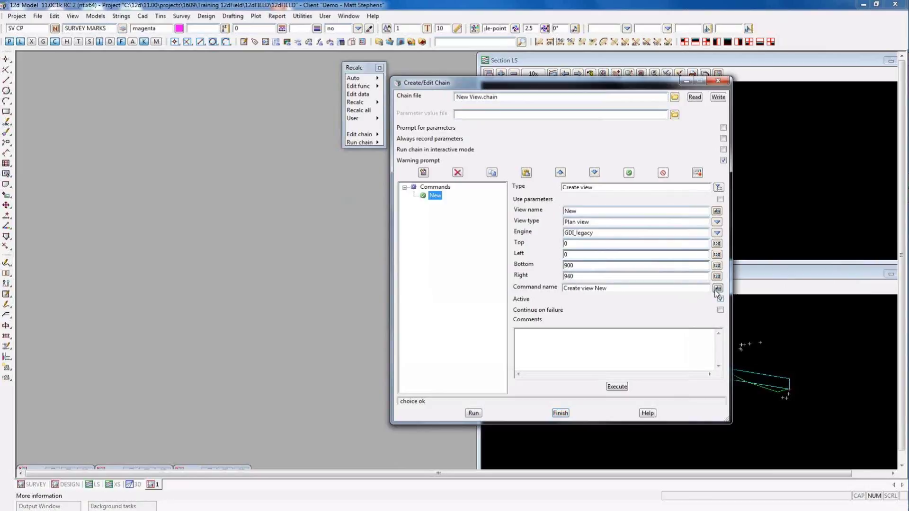
left_click(718, 98)
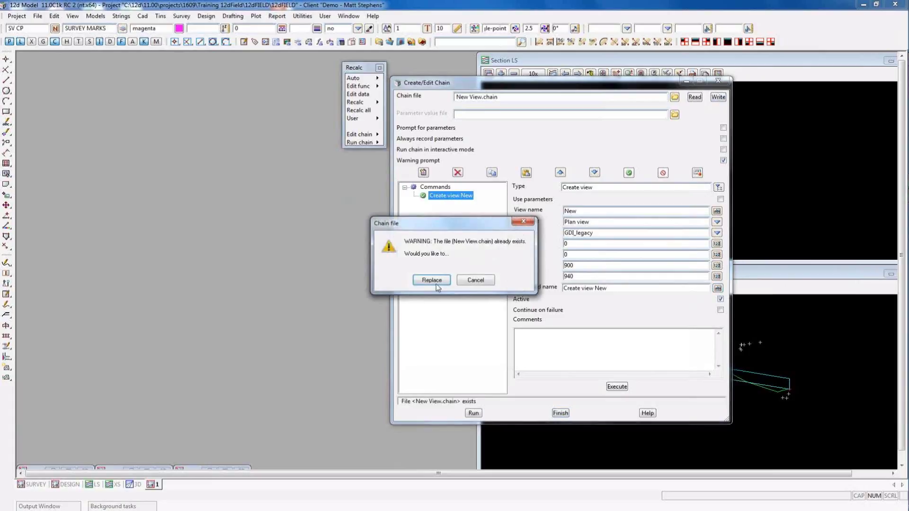
left_click(432, 280)
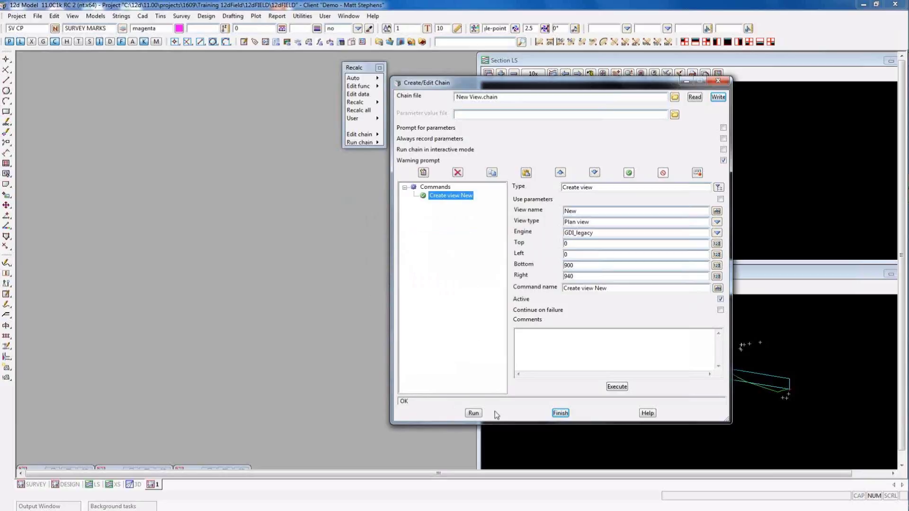
left_click(475, 414)
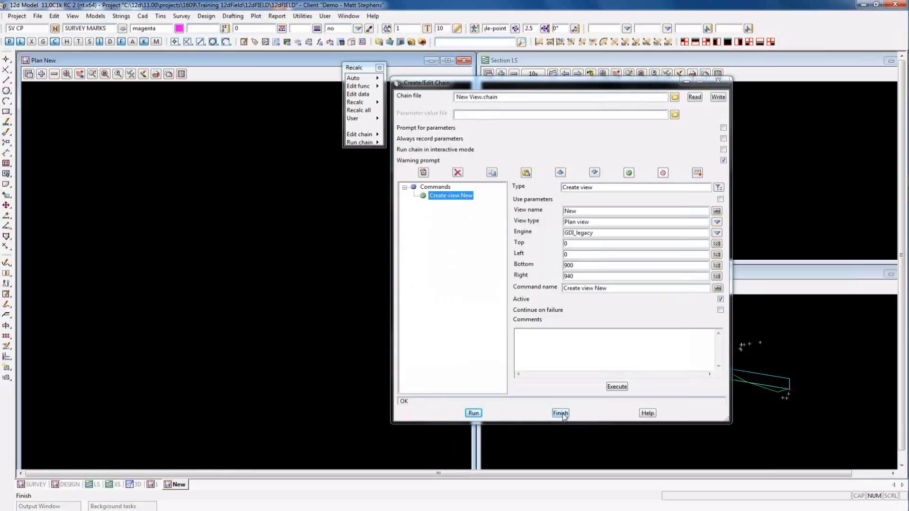
- Open Settings > Grid for the Plan New view and tick Draw grids
left_click(29, 76)
left_click(72, 99)
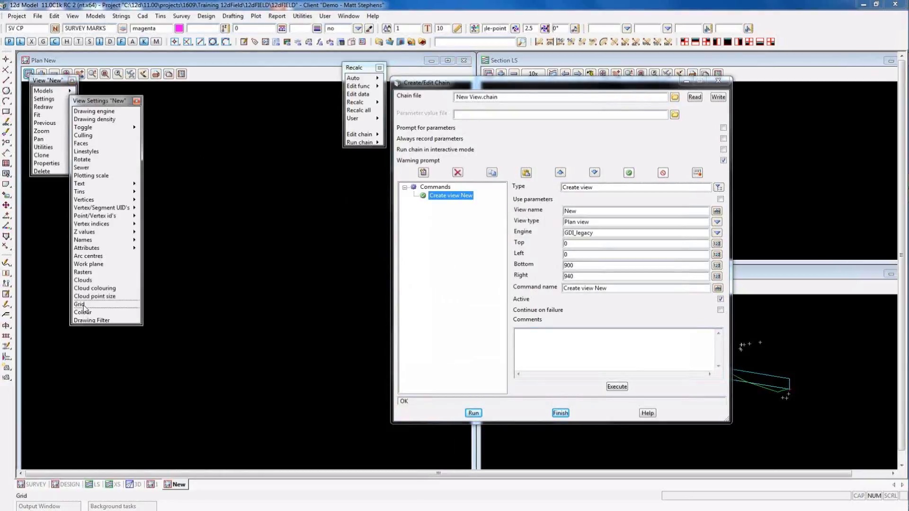
left_click(84, 304)
left_click_drag(161, 273, 169, 185)
left_click(223, 209)
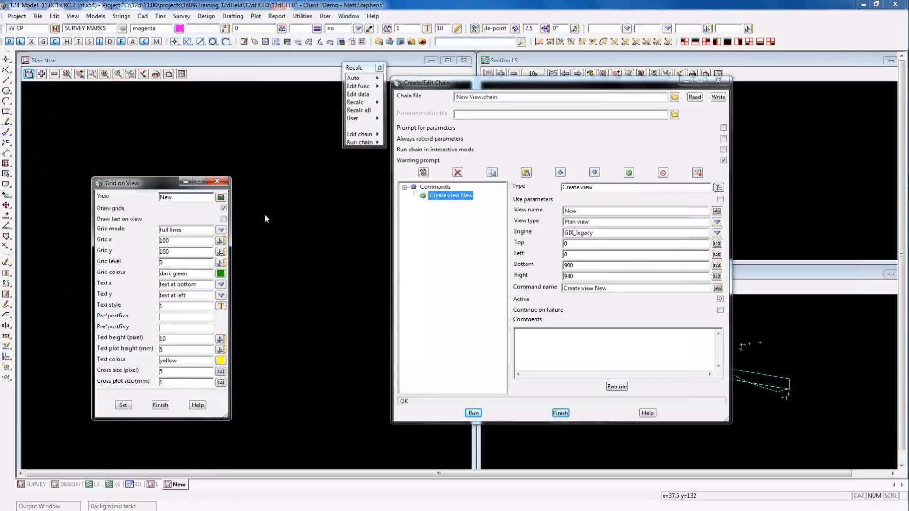
- Add an Option - Manual chain command that captures the Grid on View panel pressing Set
left_click(423, 173)
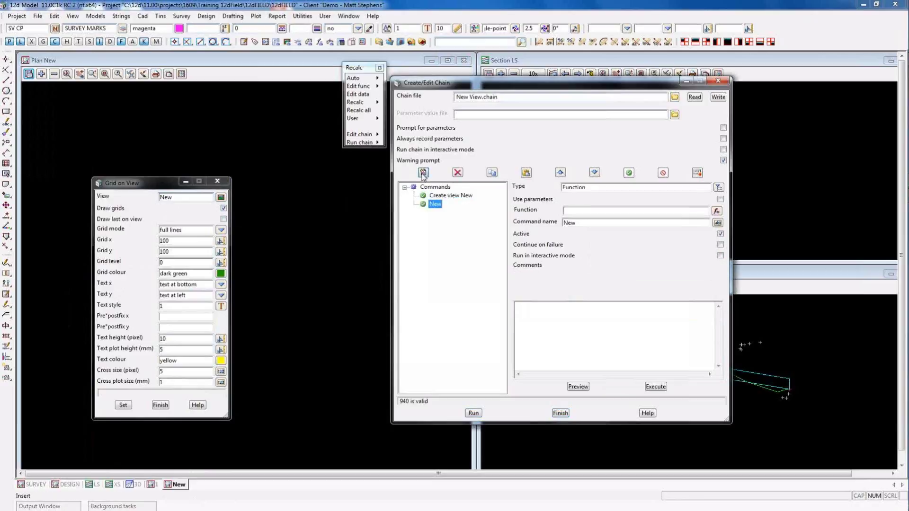
left_click(718, 187)
double_click(763, 216)
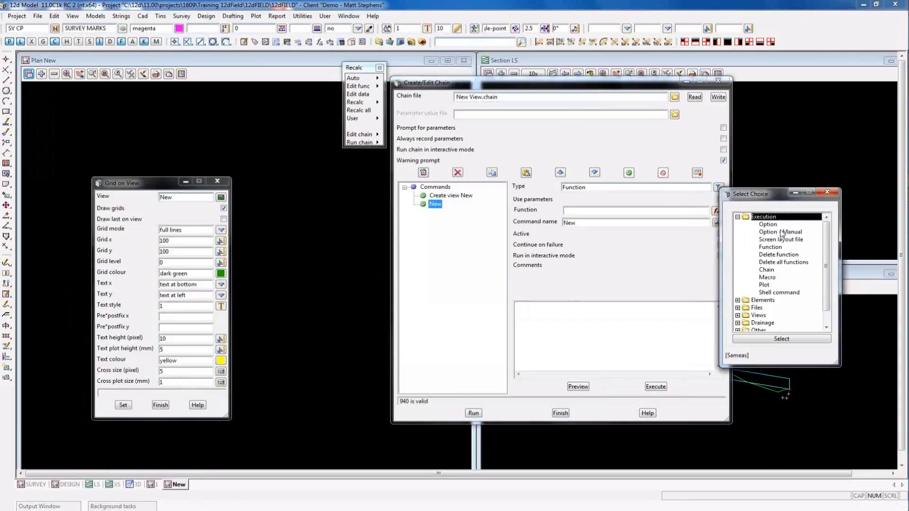
left_click(781, 232)
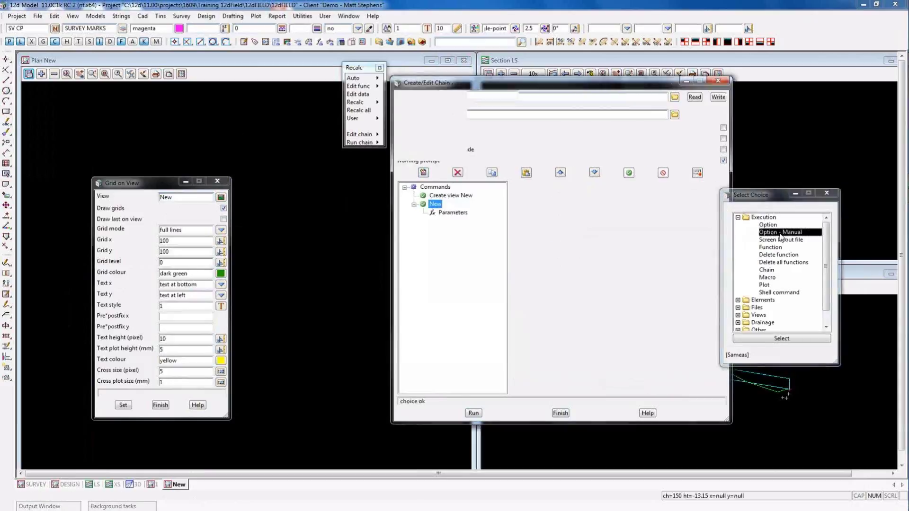
double_click(781, 233)
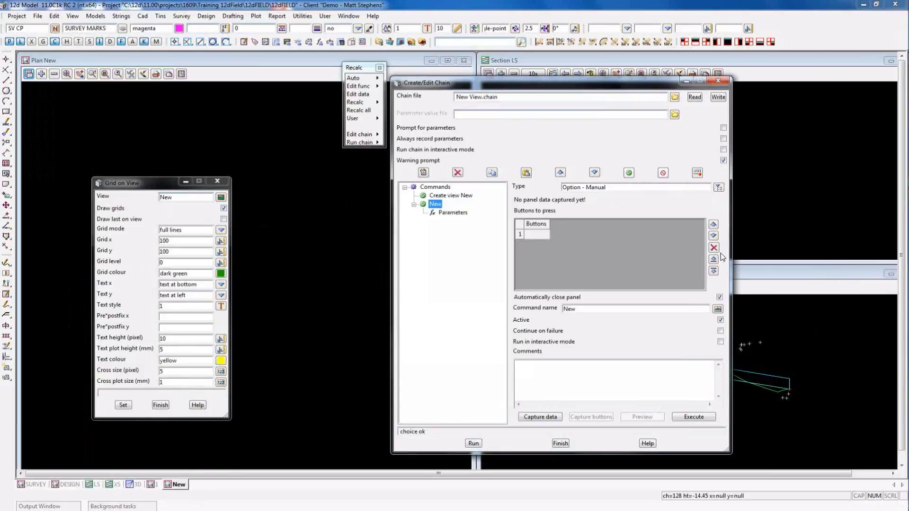
left_click(541, 417)
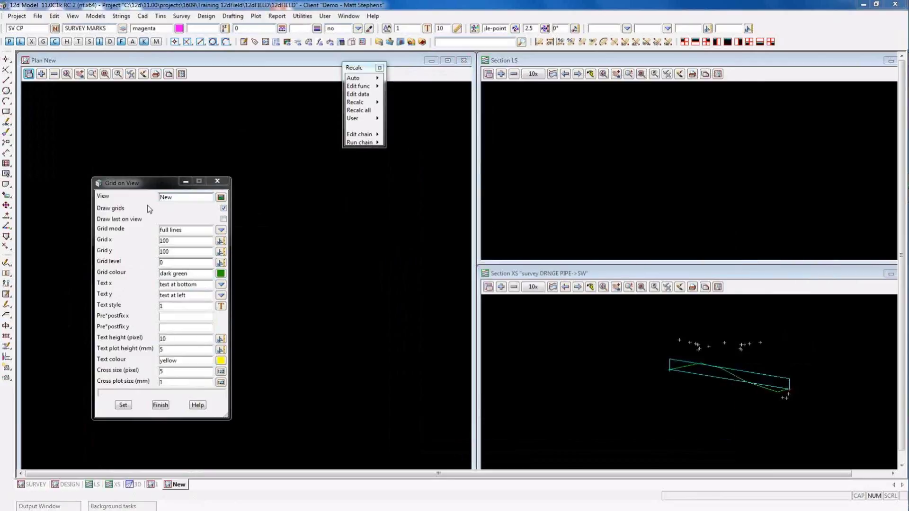
left_click(147, 206)
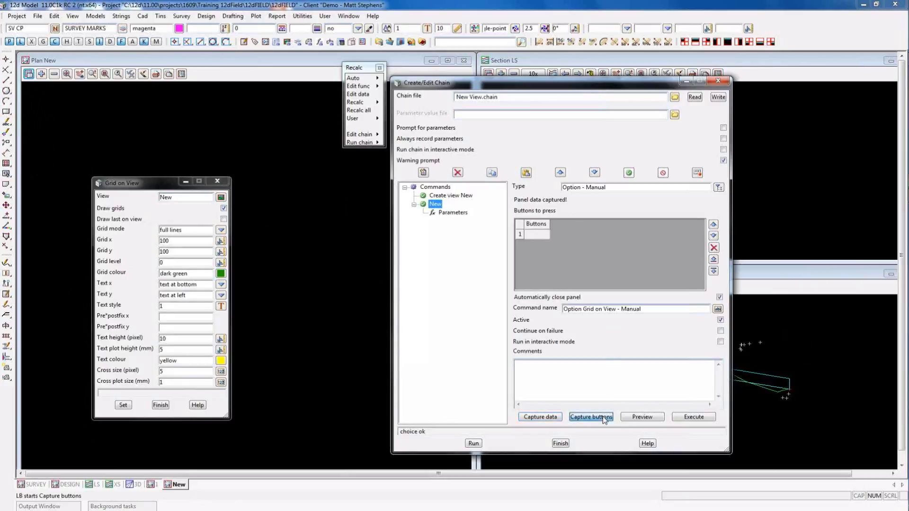
left_click(591, 417)
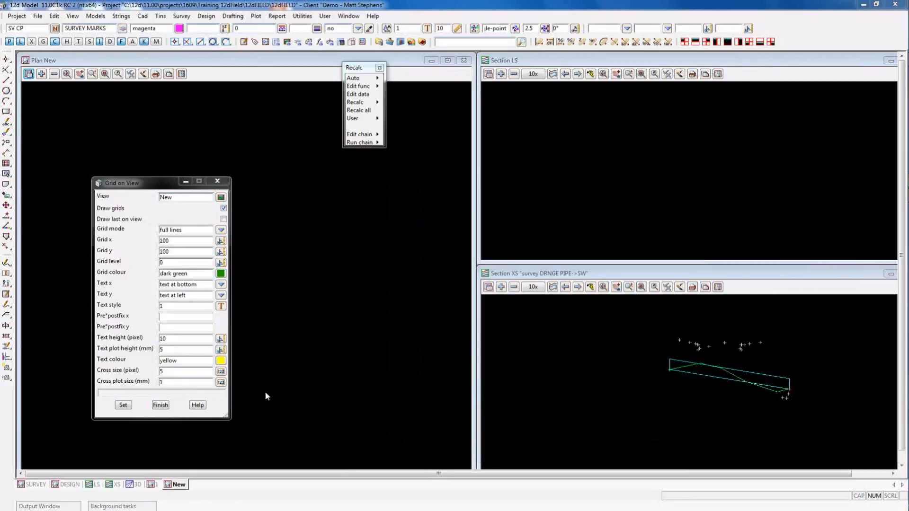
left_click(126, 408)
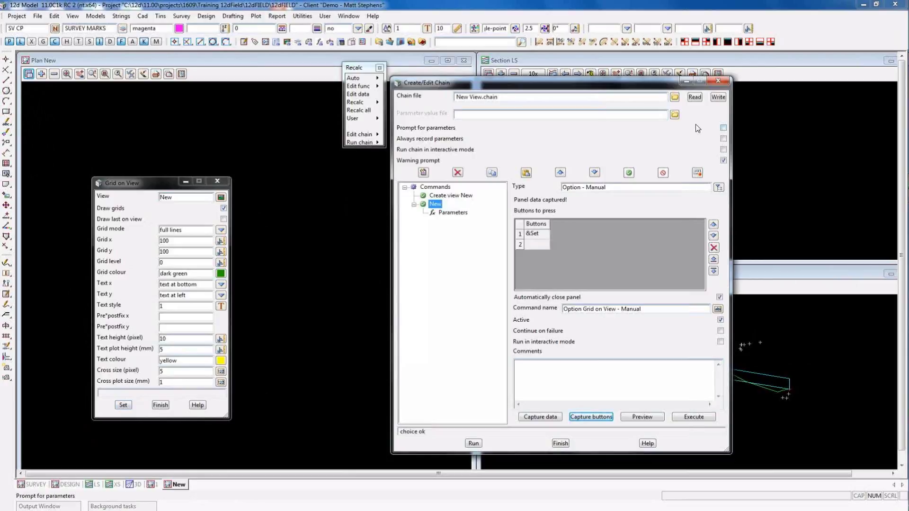
- Overwrite New View.chain, then close the Grid on View panel and the Plan New view
left_click(718, 97)
left_click(432, 280)
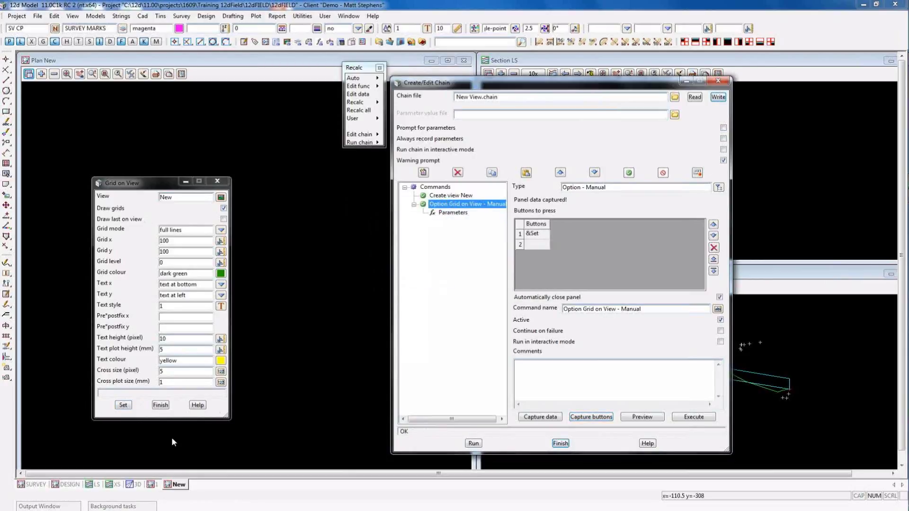
left_click(160, 405)
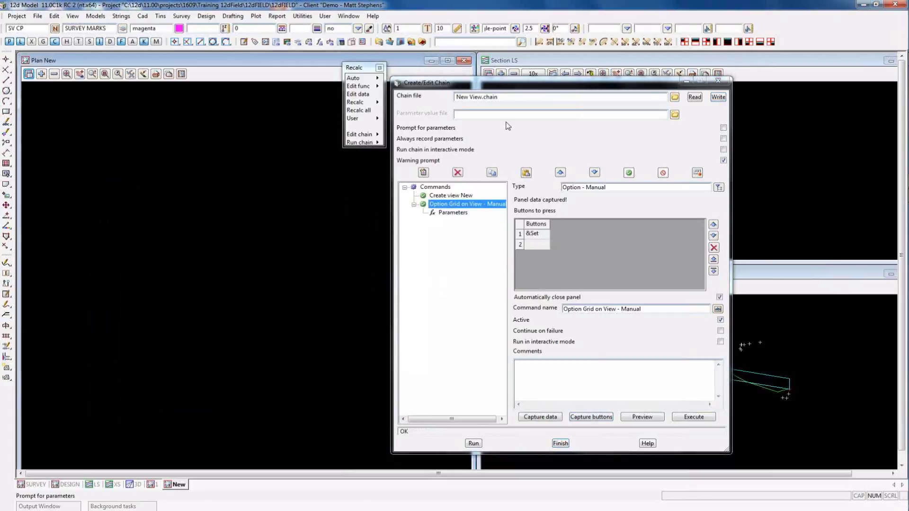
left_click(463, 60)
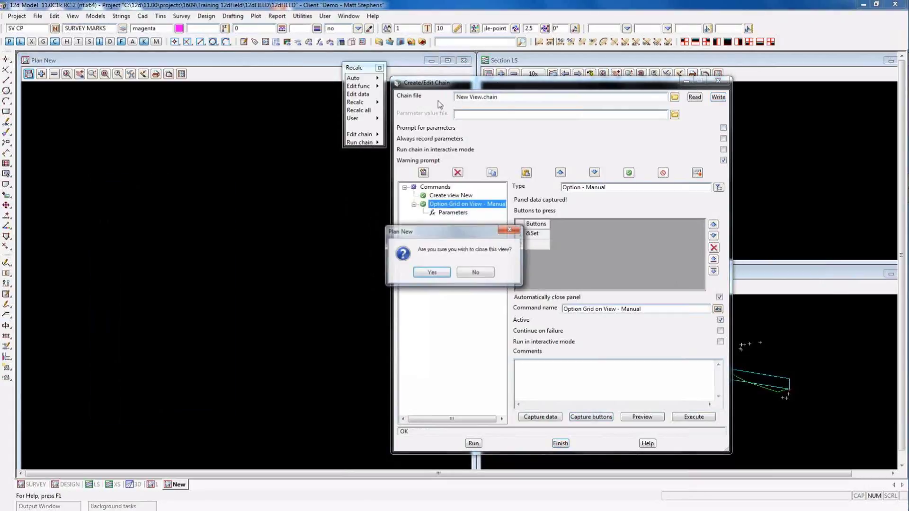
- Confirm closing Plan New and run the chain to recreate it with its grid
left_click(432, 272)
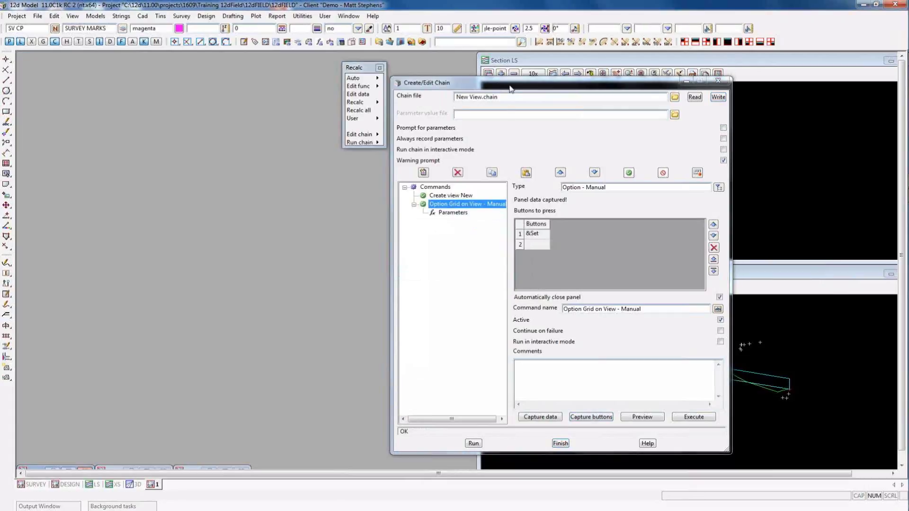
left_click_drag(511, 88, 626, 84)
left_click(576, 443)
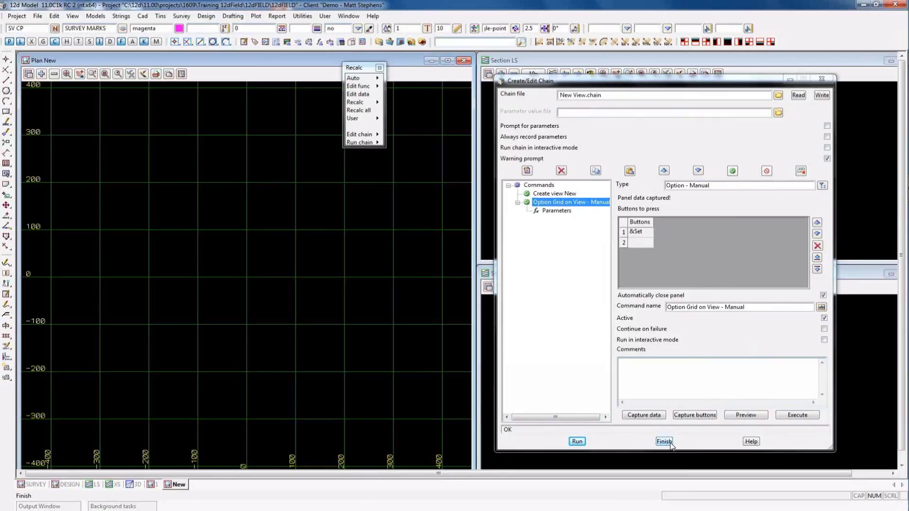
- Make the Create view step use parameter ViewName with extents 0, 0, 900 and 940
left_click(549, 194)
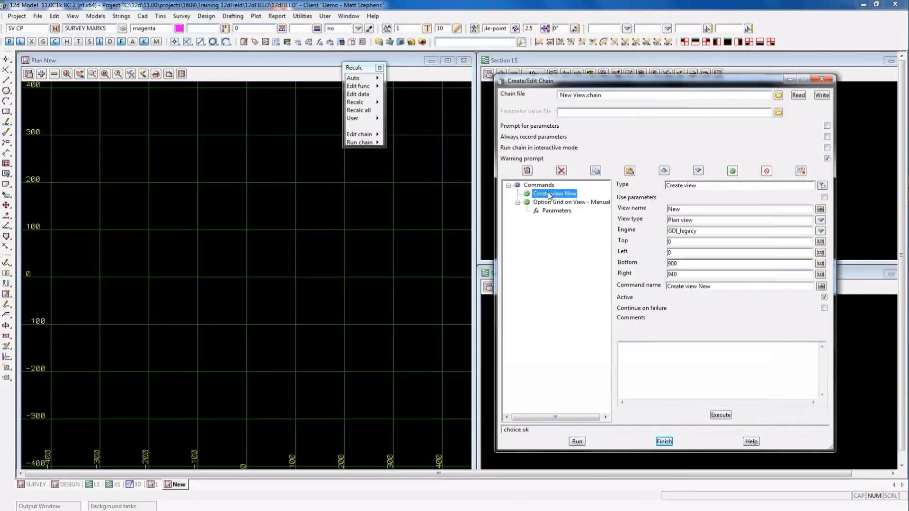
left_click(825, 198)
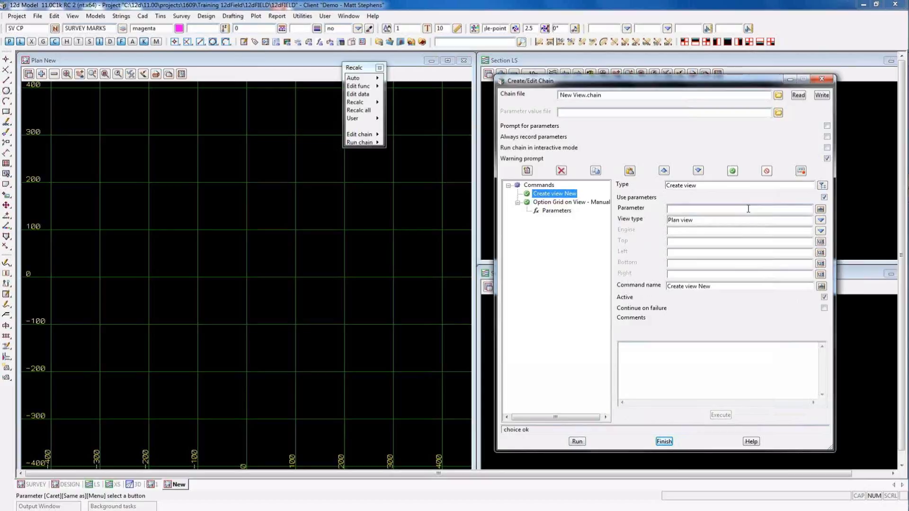
type("ViewName")
left_click(726, 243)
type("0")
left_click(724, 250)
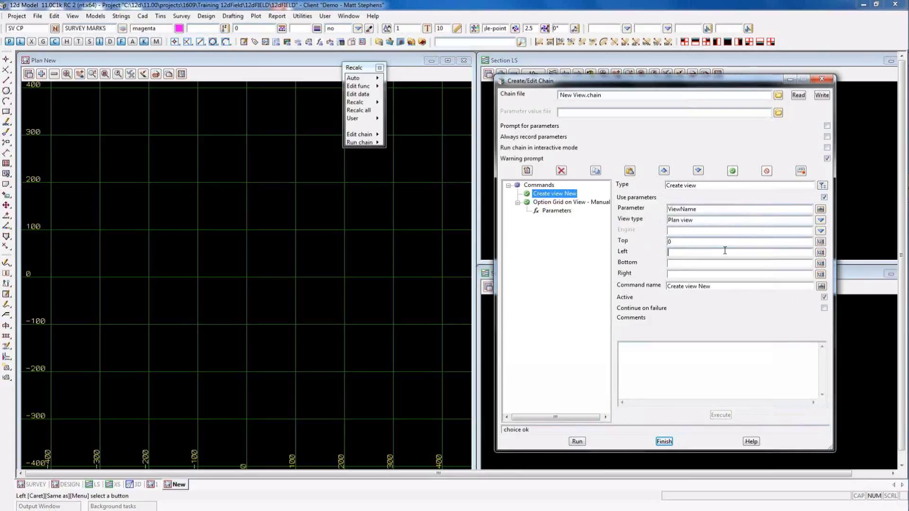
type("0")
left_click(712, 265)
type("900")
left_click(701, 274)
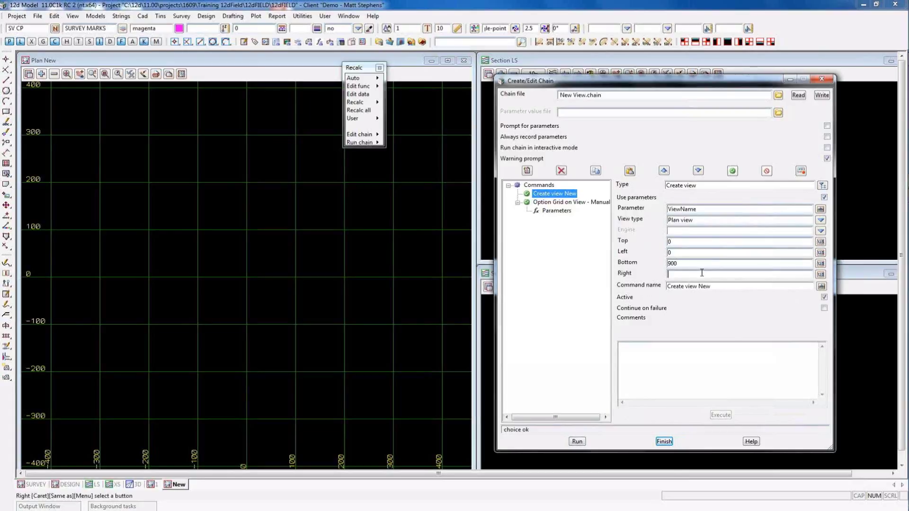
type("940")
- Replace New View.chain and enter New View as the parameter value file name
left_click(822, 95)
left_click(431, 280)
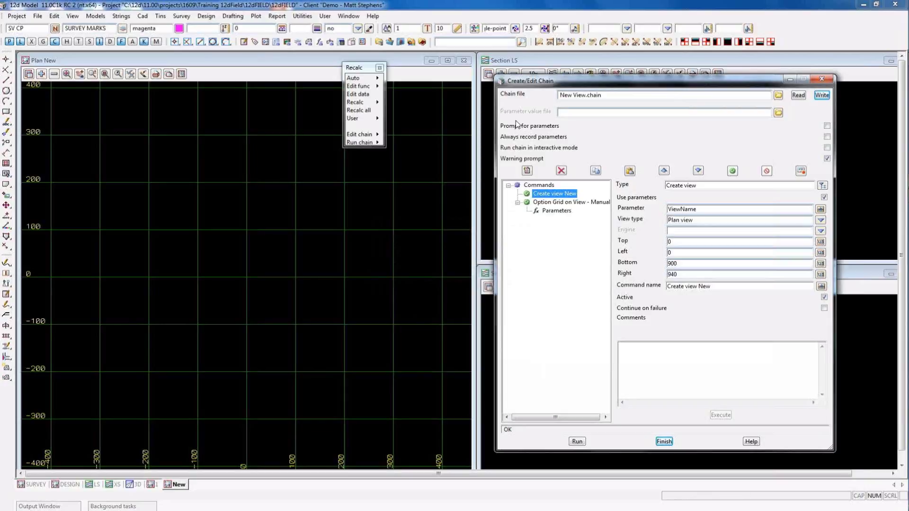
left_click(587, 116)
type("New")
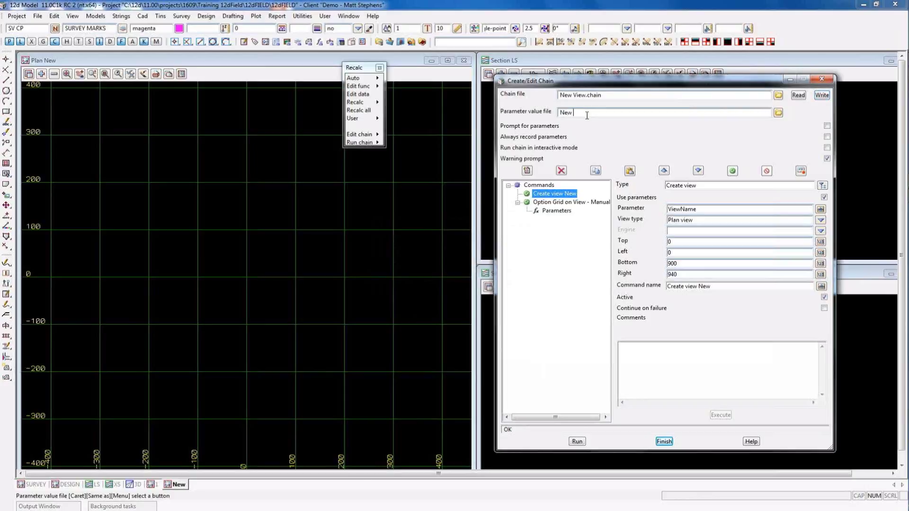
type(" View")
- Commit New View.pvf as the parameter value file and open it in the Chain Parameters Editor
key("Tab")
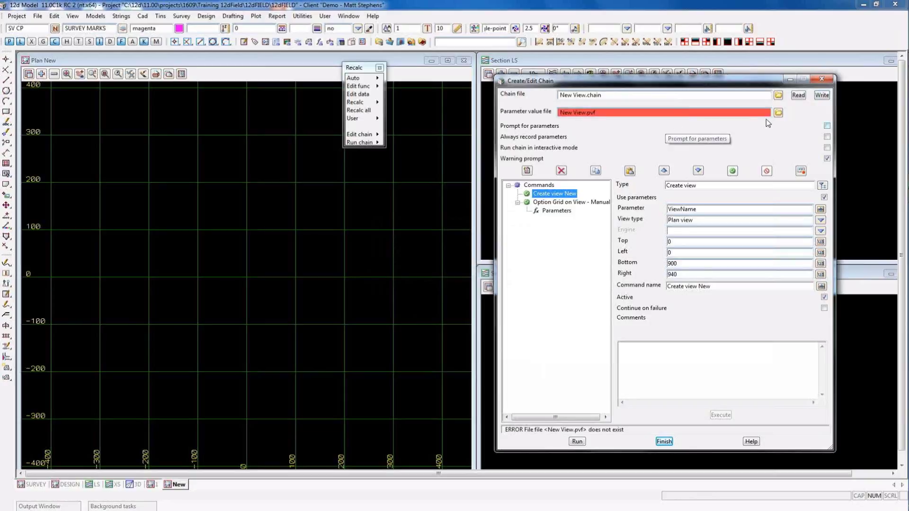
left_click(779, 113)
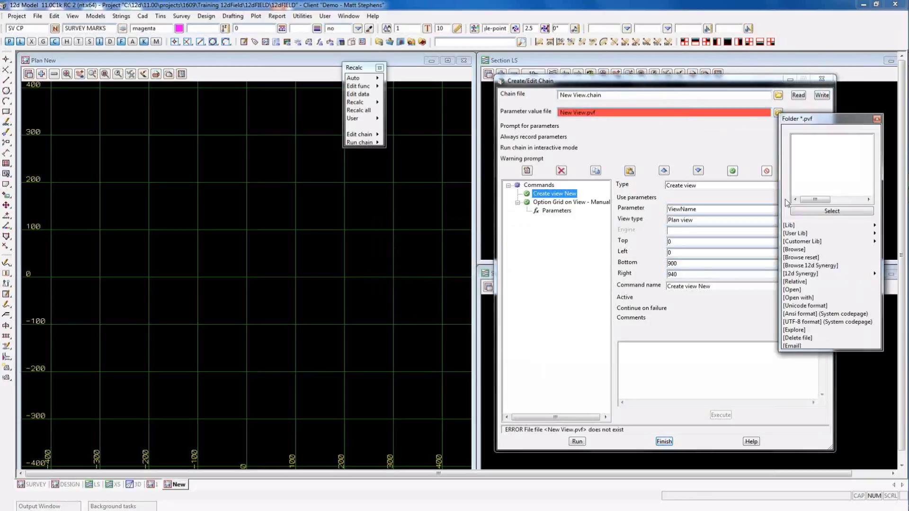
key("Escape")
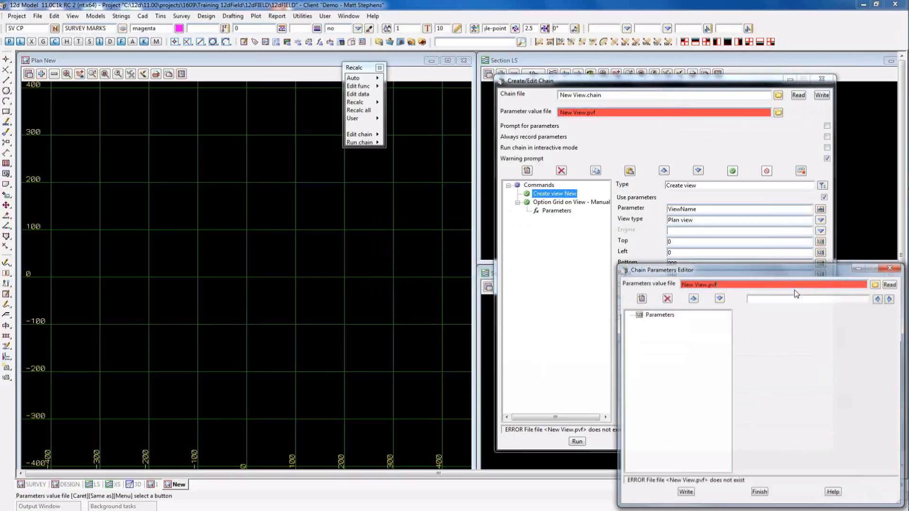
left_click_drag(687, 267, 220, 170)
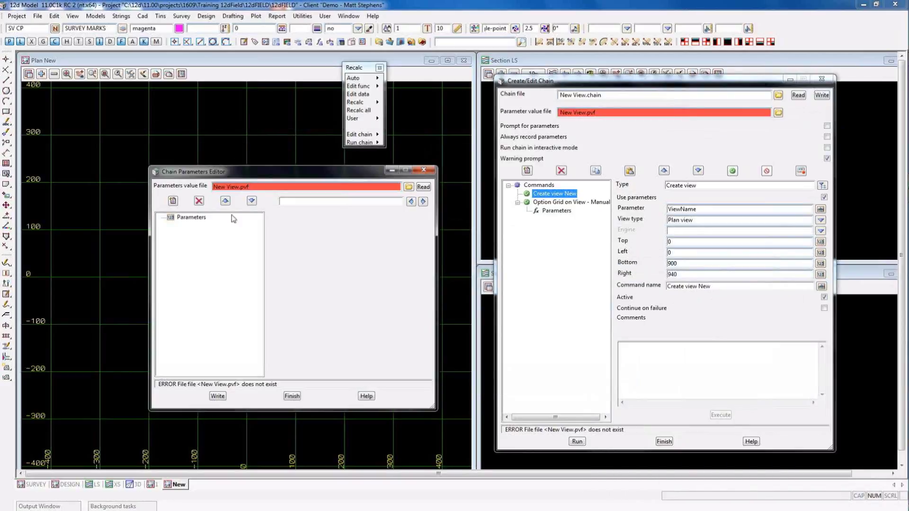
left_click(192, 218)
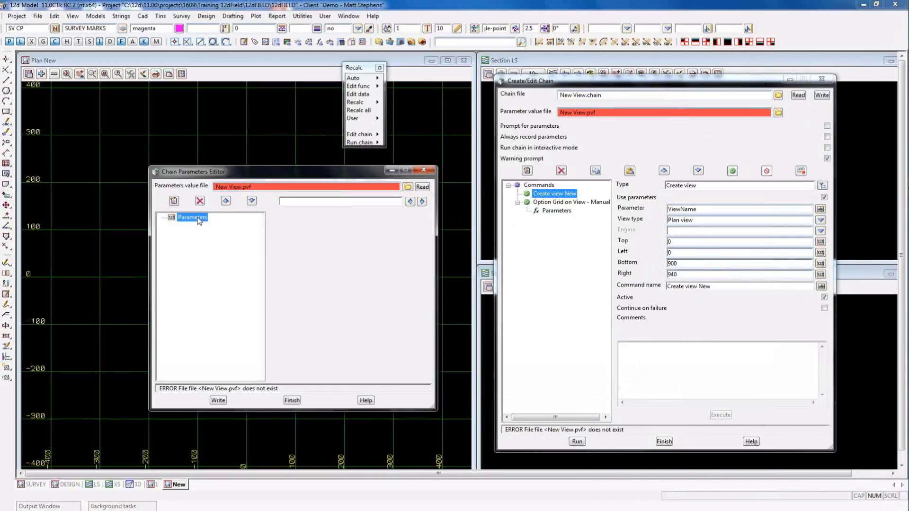
- Add a Text parameter ViewName with value New, write the file and finish
left_click(174, 201)
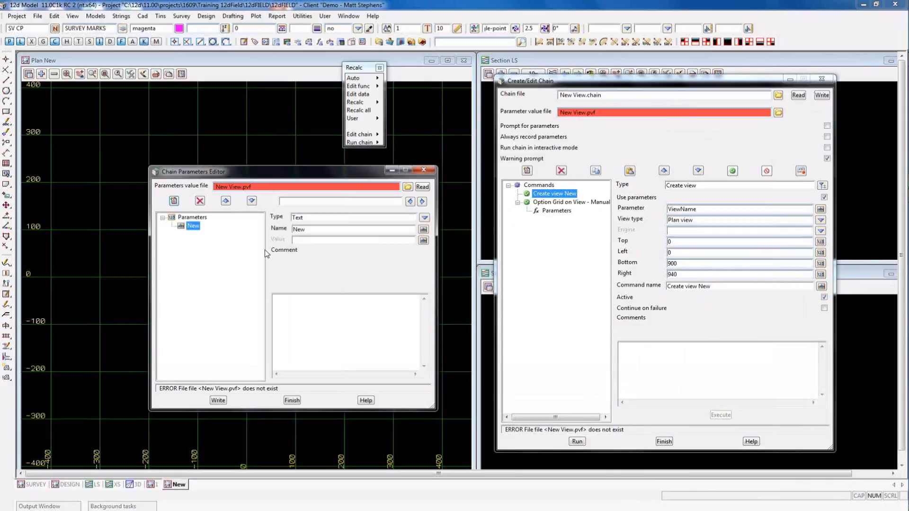
left_click(425, 217)
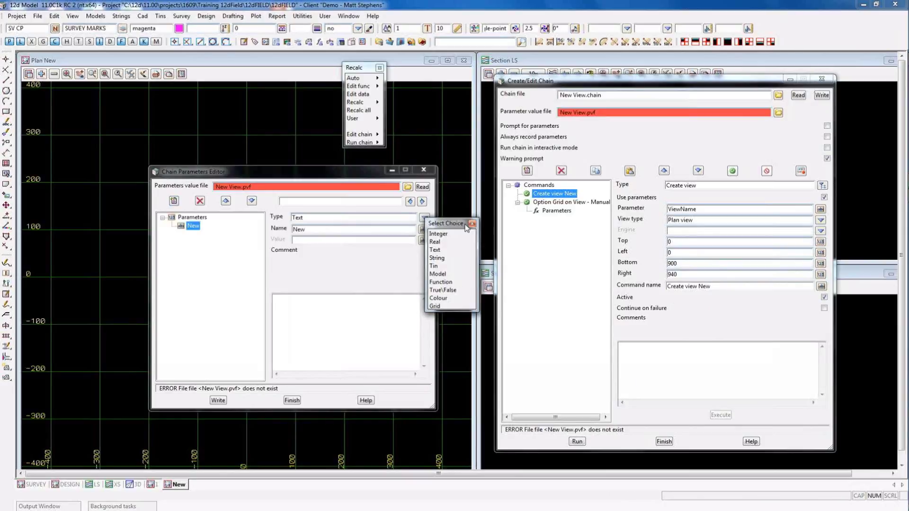
left_click(471, 225)
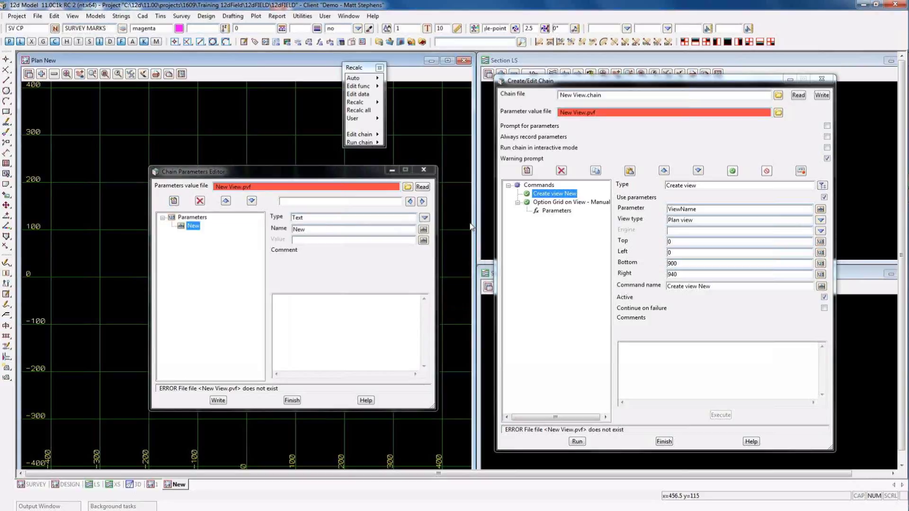
double_click(303, 229)
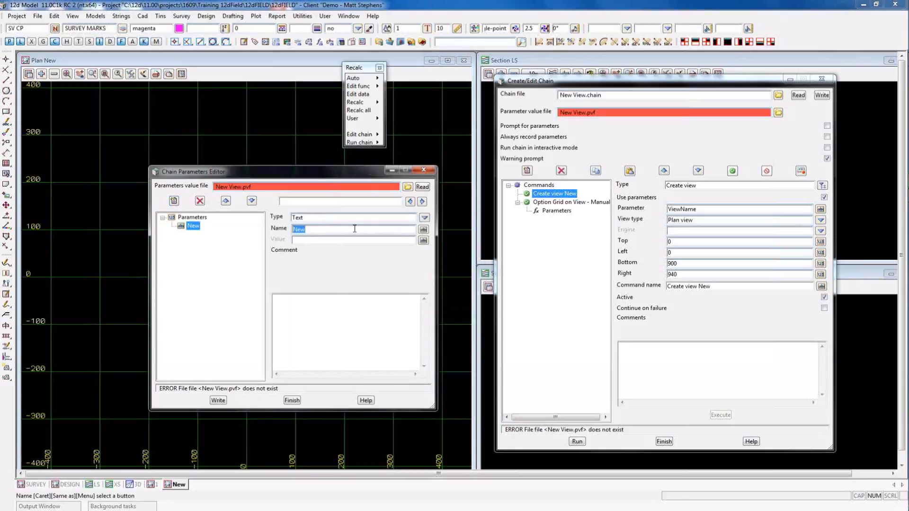
type("ViewName")
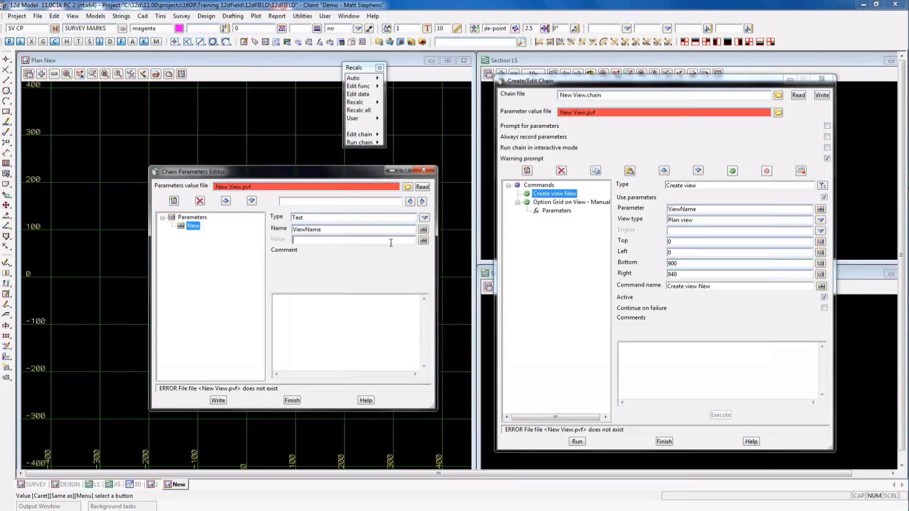
type("New")
left_click(218, 401)
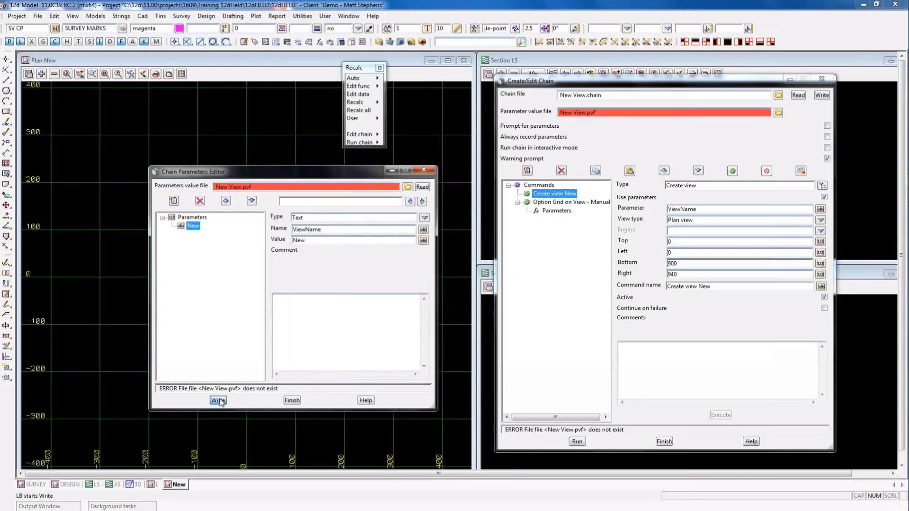
left_click(292, 401)
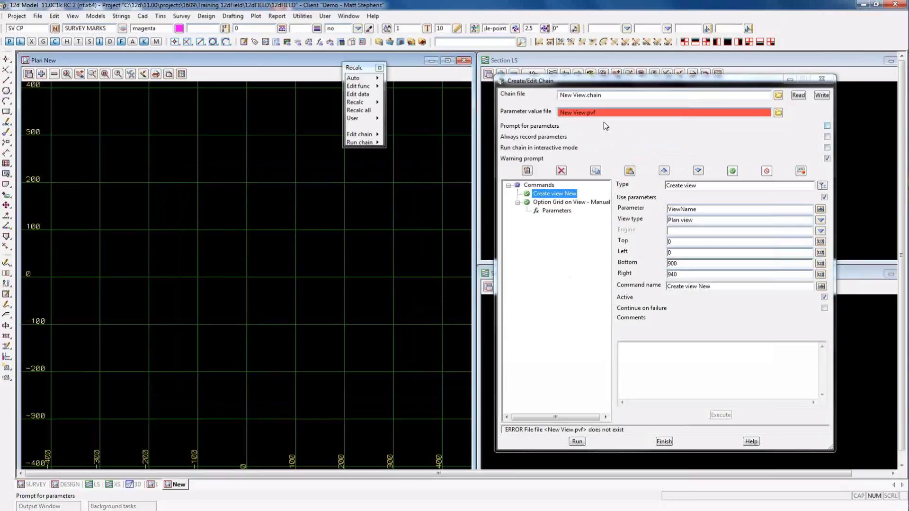
- Close Plan New, select the Option Grid on View - Manual step and run the chain
left_click(464, 63)
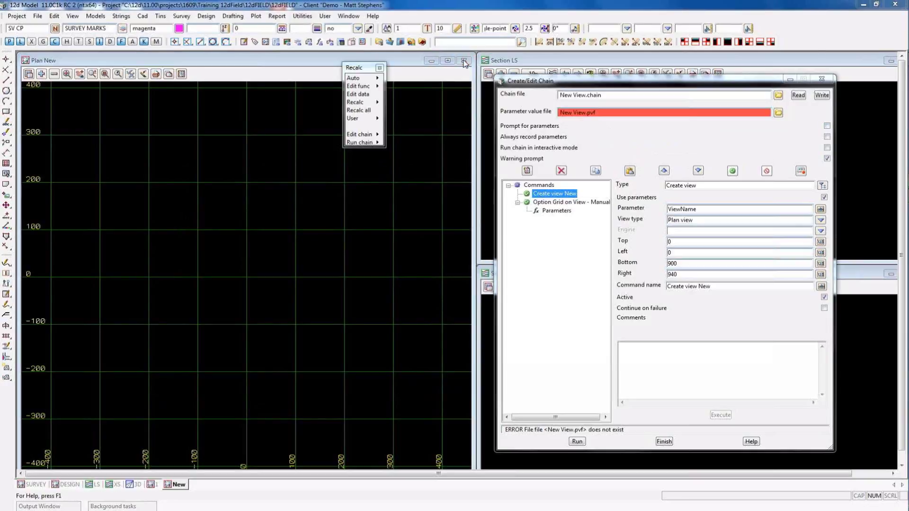
left_click(432, 273)
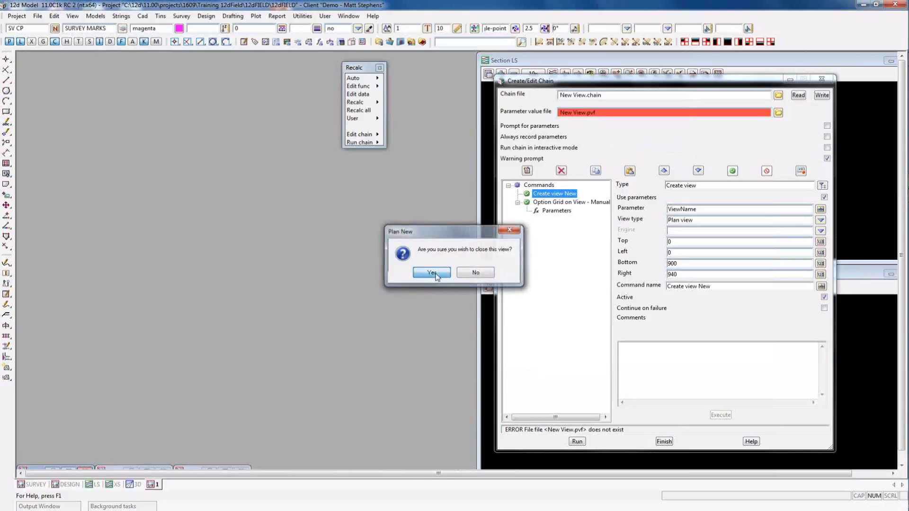
left_click(562, 202)
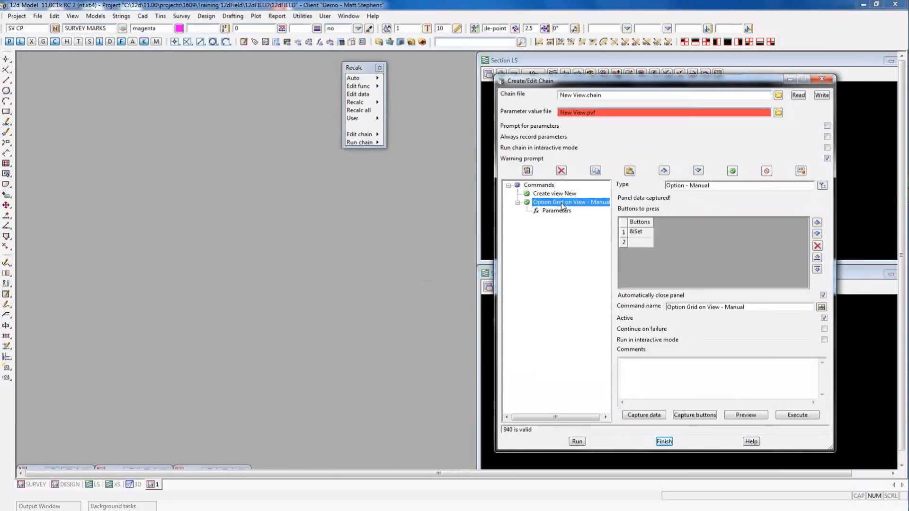
left_click(577, 442)
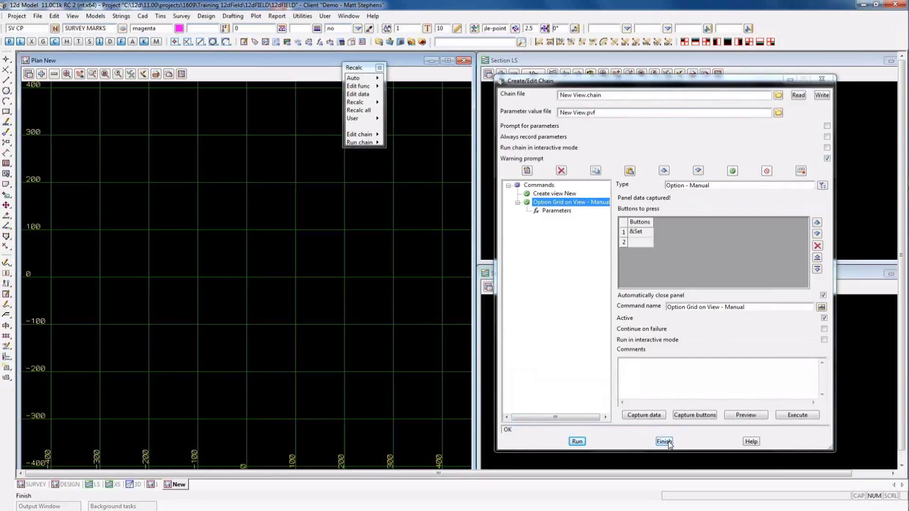
- Tie the Grid on View step's View field to parameter ViewName, with Save in PVF unticked
left_click(557, 210)
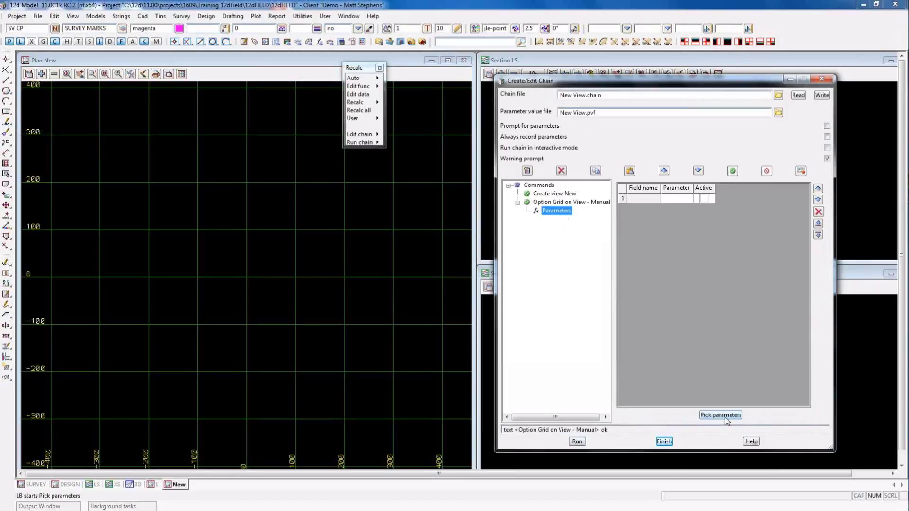
left_click(726, 416)
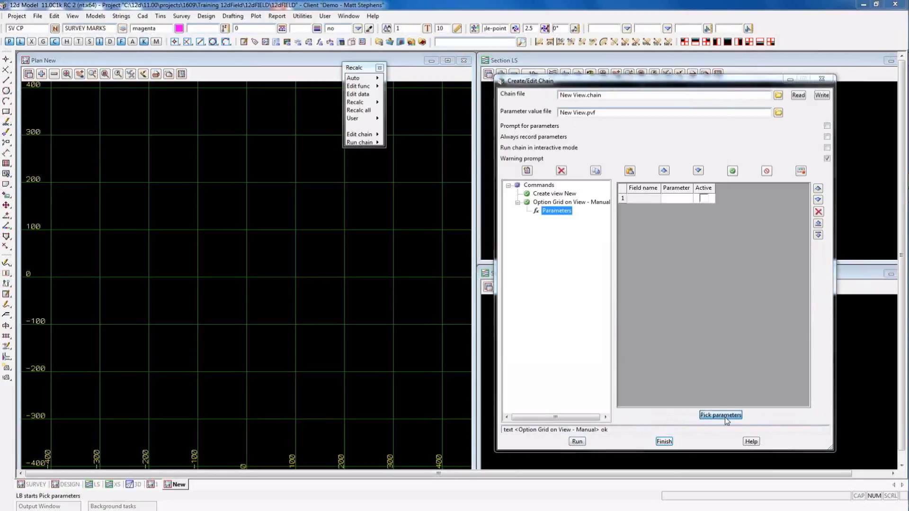
left_click_drag(574, 78, 467, 86)
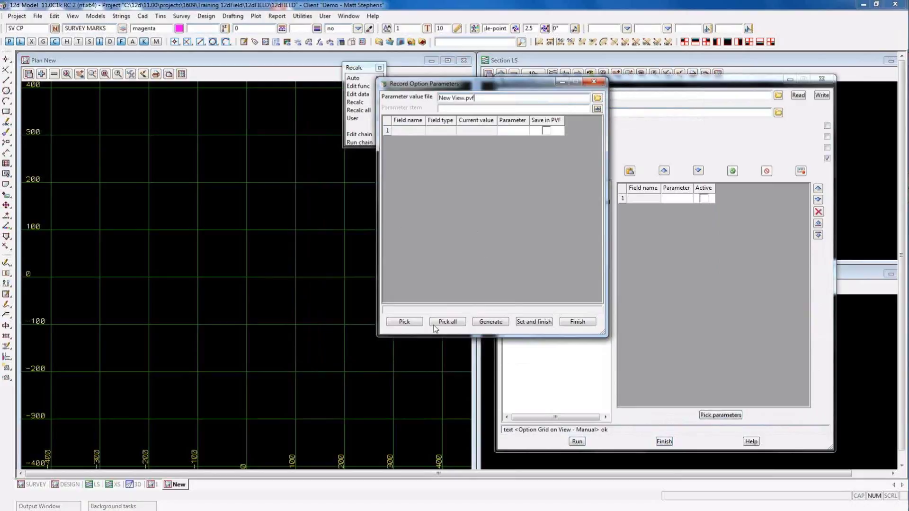
left_click(403, 323)
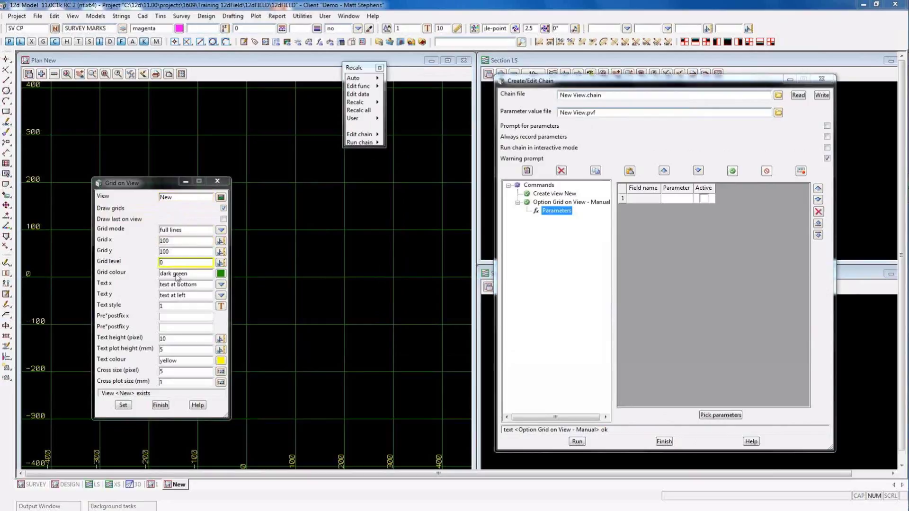
left_click(174, 199)
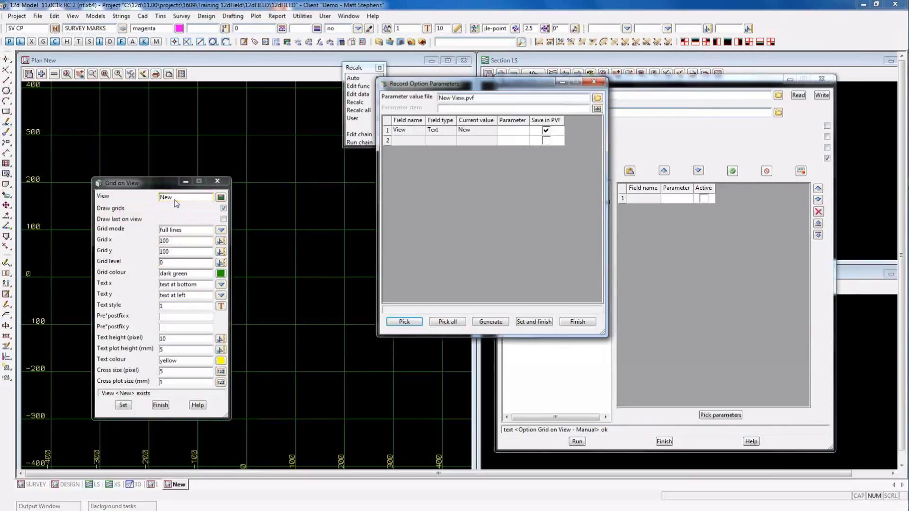
left_click(521, 134)
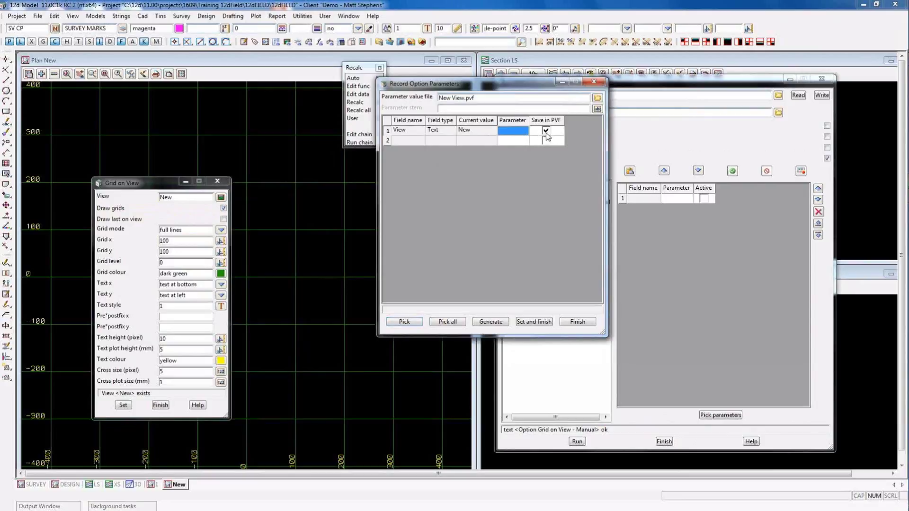
left_click(514, 133)
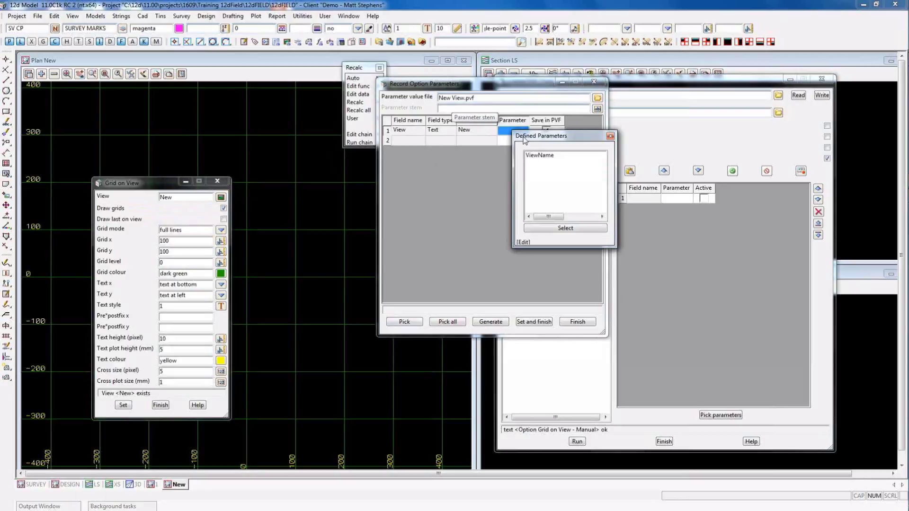
double_click(537, 155)
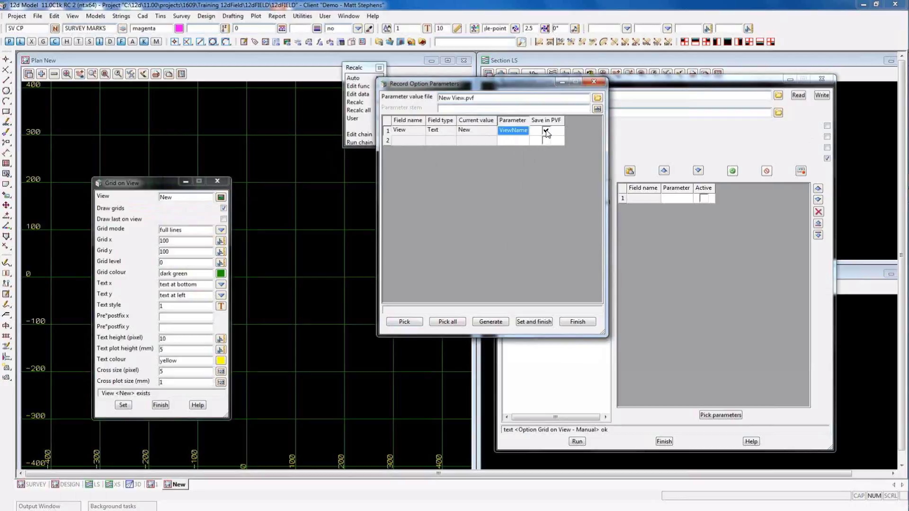
left_click(547, 131)
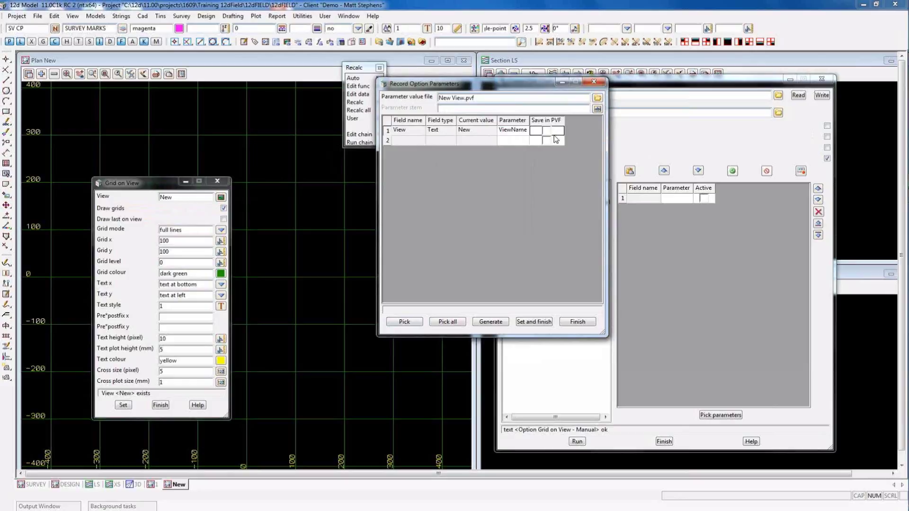
left_click(545, 324)
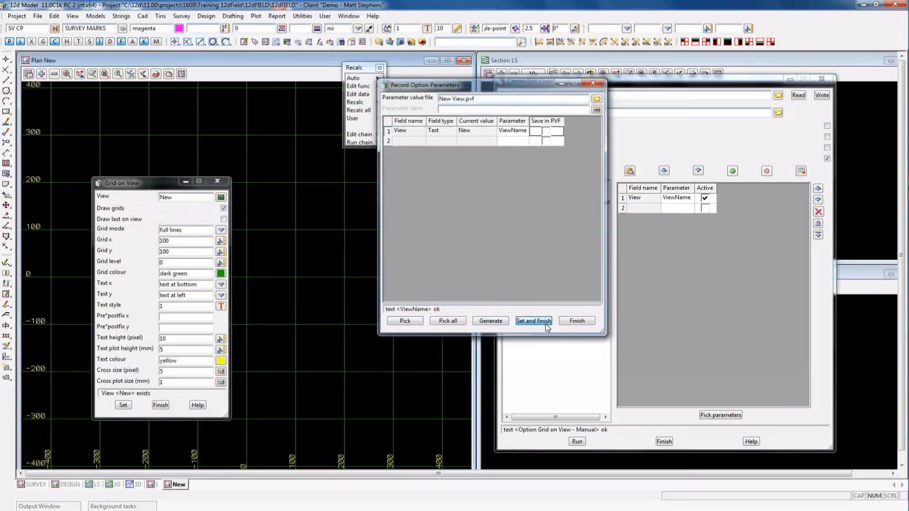
- Close the New plan view, rerun the chain to recreate it, and turn on Prompt for parameters
left_click(463, 65)
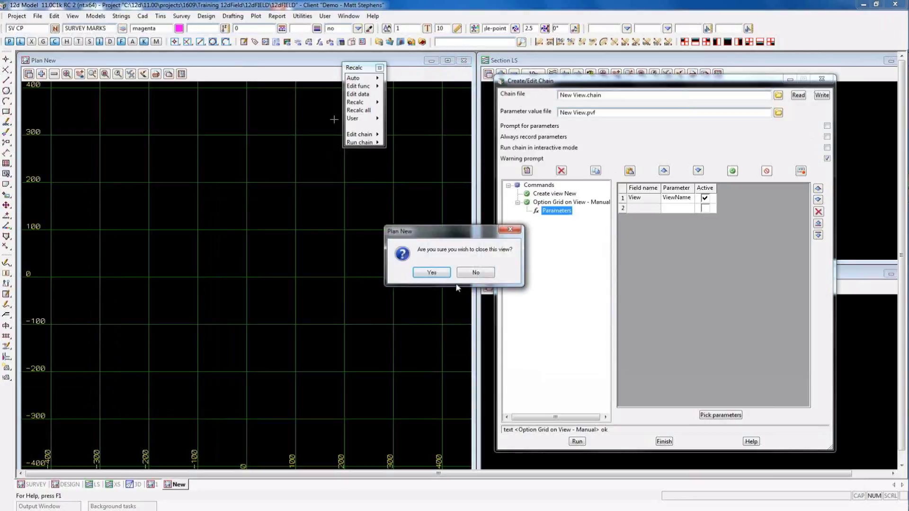
left_click(432, 273)
left_click(578, 441)
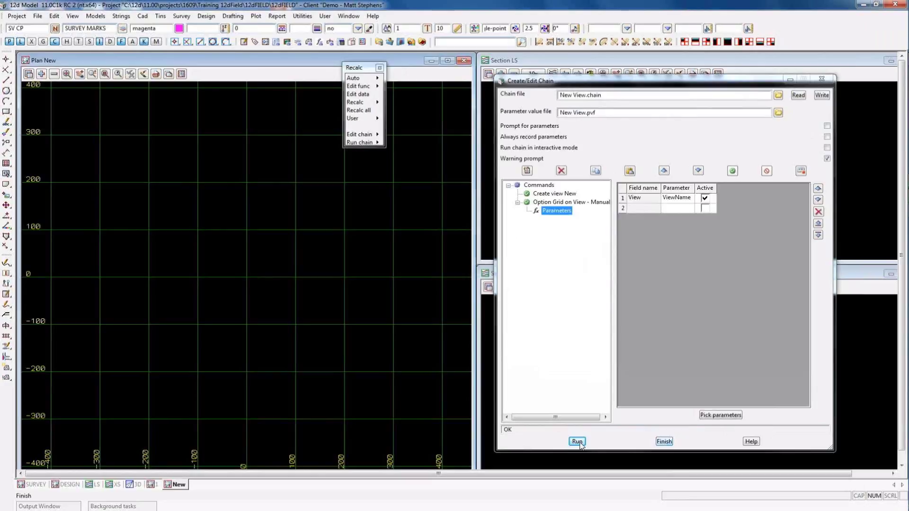
left_click(579, 443)
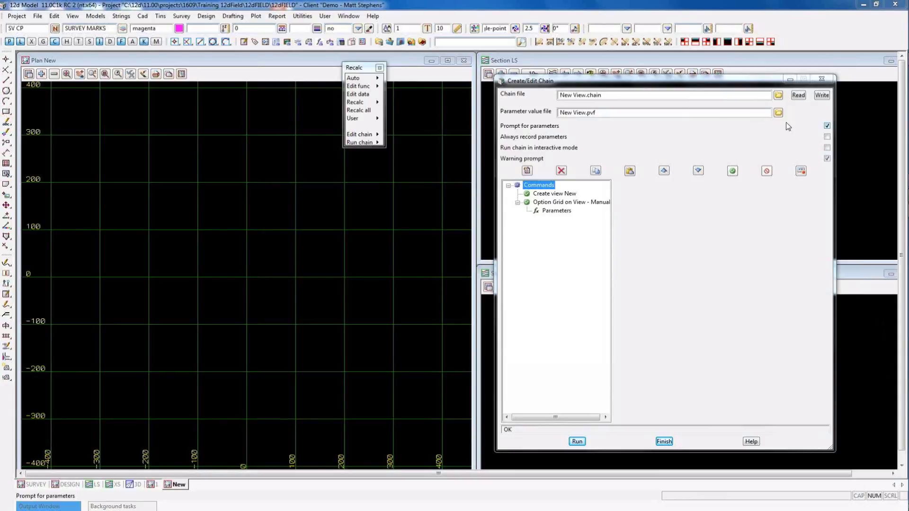
- Run New View.chain with ViewName changed from New to Align, replacing the parameter file
mouse_move(377, 143)
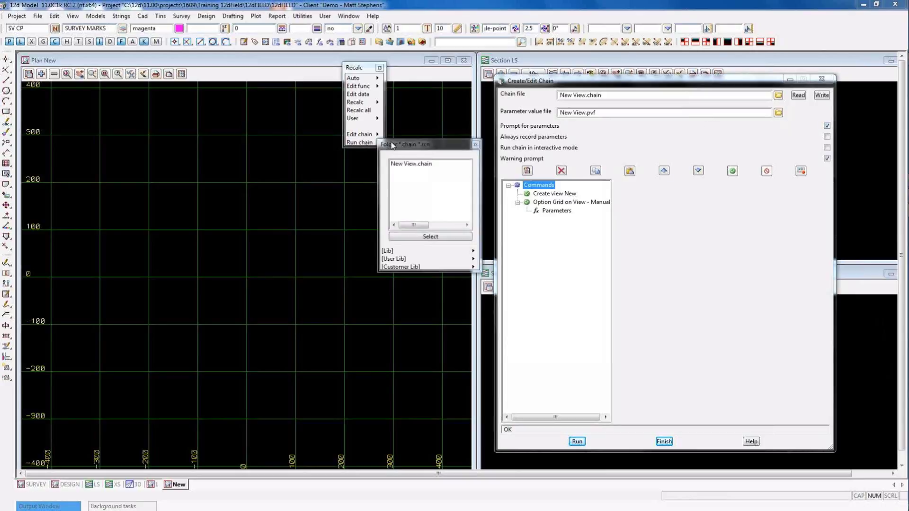
left_click(406, 163)
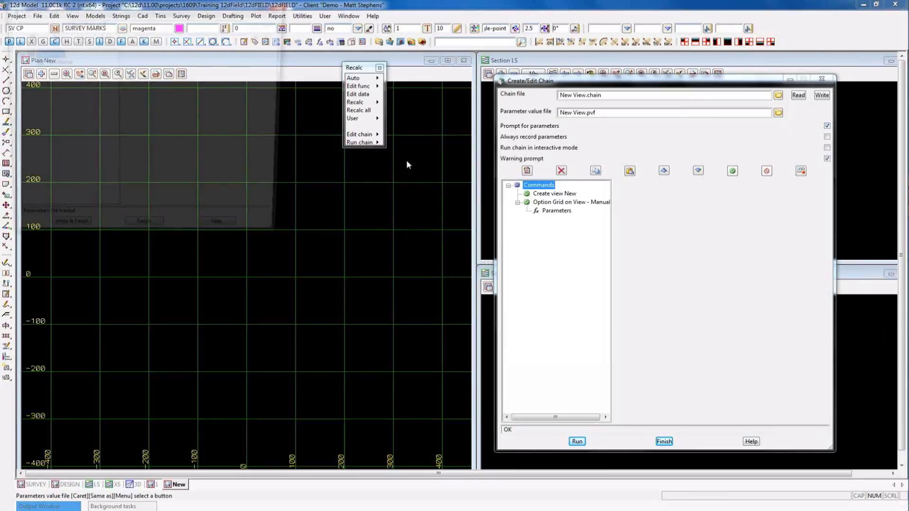
left_click_drag(123, 6, 201, 81)
left_click(131, 127)
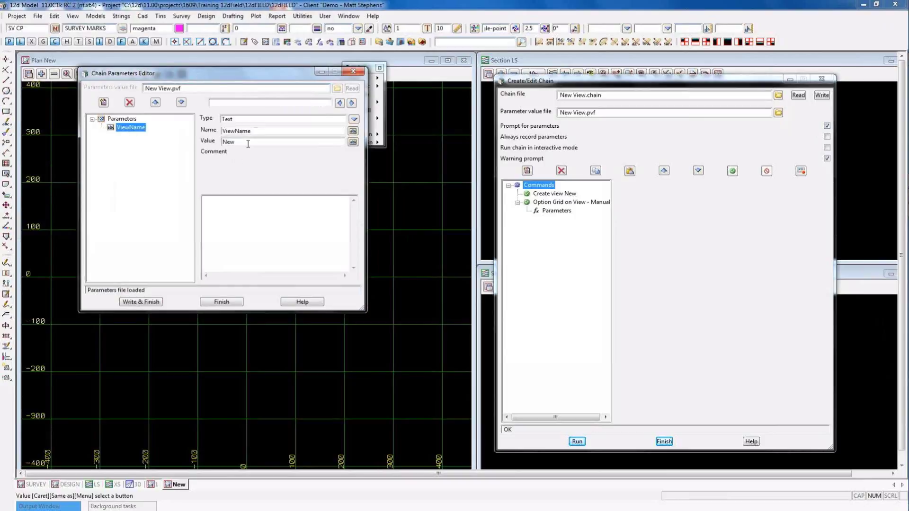
double_click(247, 142)
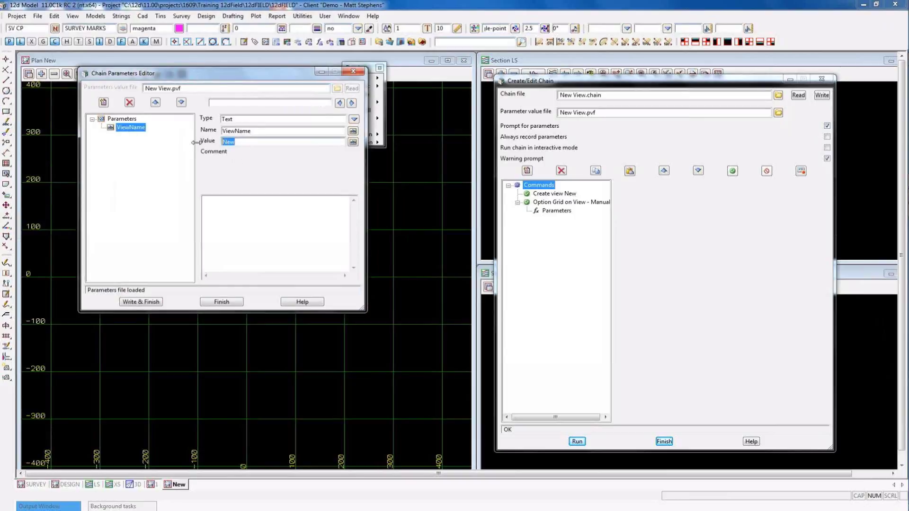
type("A.I")
type("lign")
left_click(140, 303)
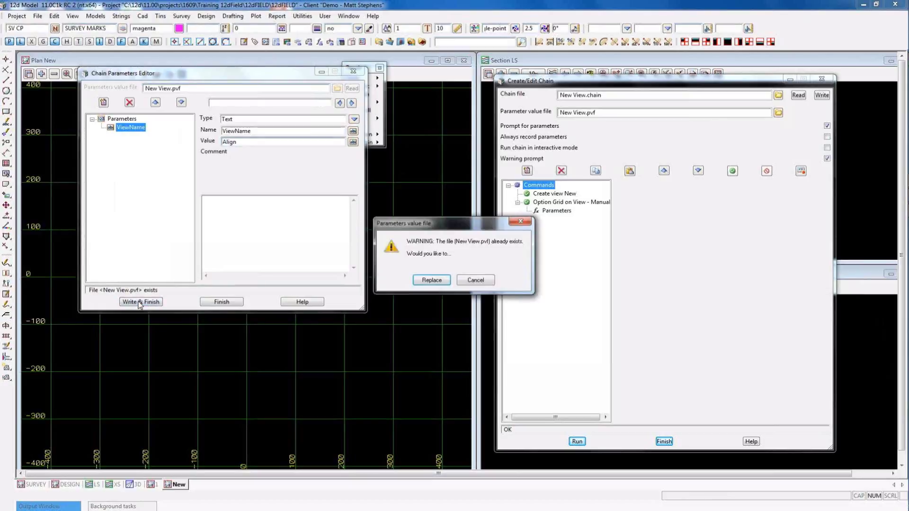
left_click(420, 283)
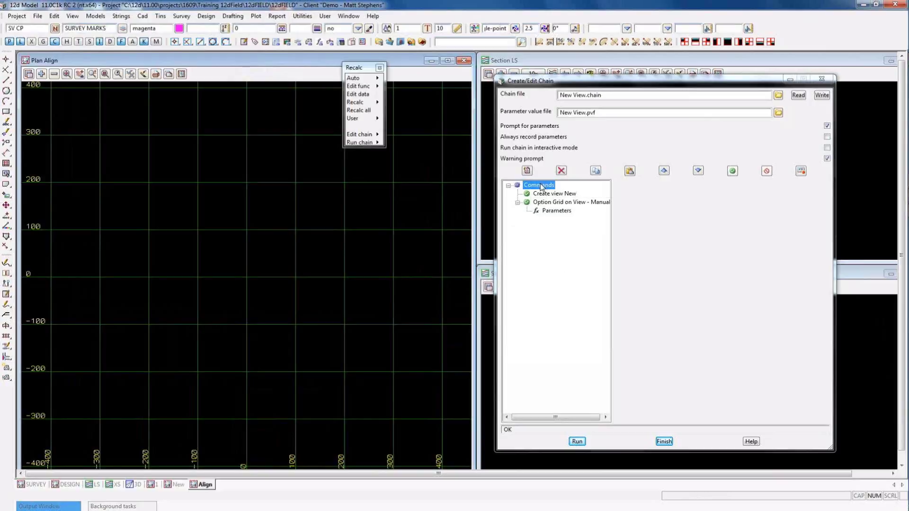
- Insert a new command at the head of the chain with type Other > Prompt
left_click(528, 171)
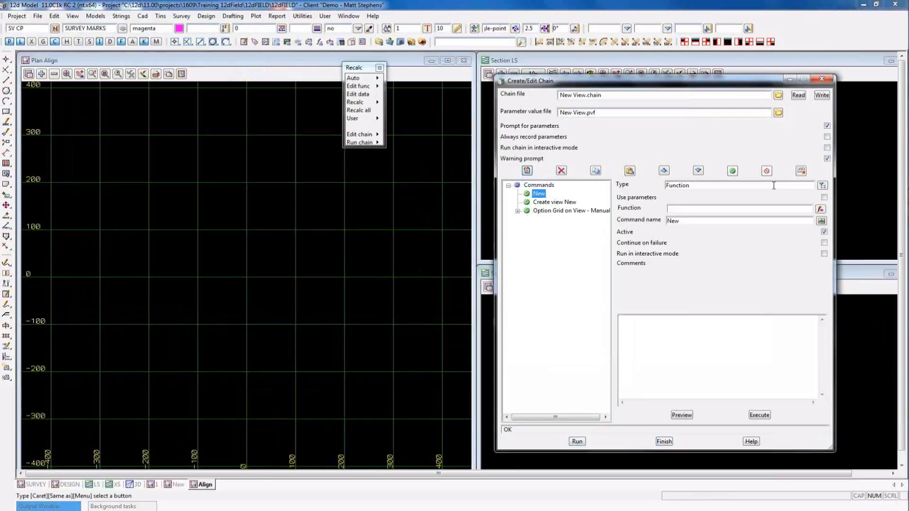
left_click(822, 186)
double_click(829, 255)
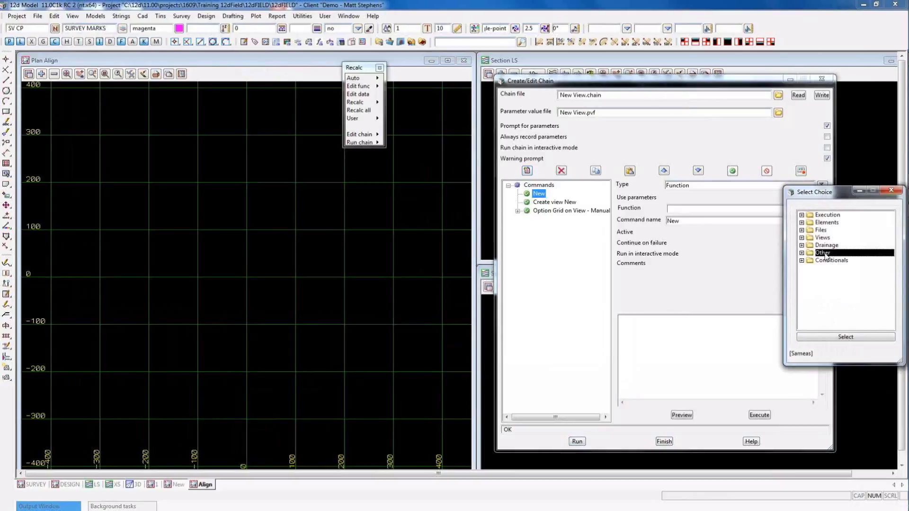
left_click(839, 276)
double_click(839, 276)
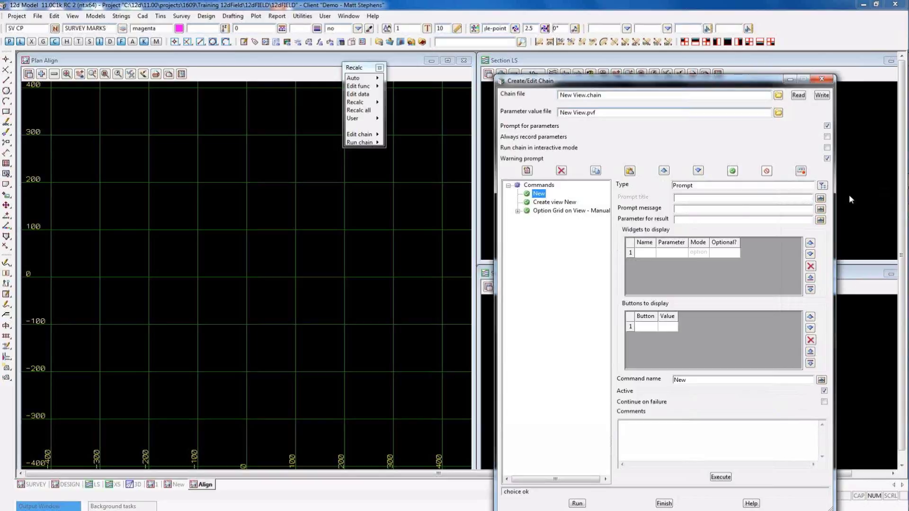
- Enter prompt title 'Create New Plan View', message 'Plan View' and result parameter 'New Plan View'
left_click(709, 198)
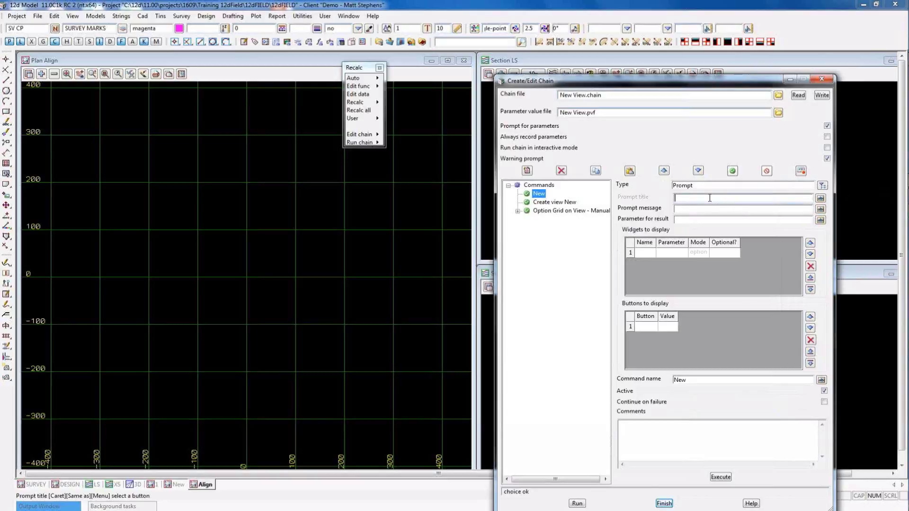
type("Create New Plan View")
key("Tab")
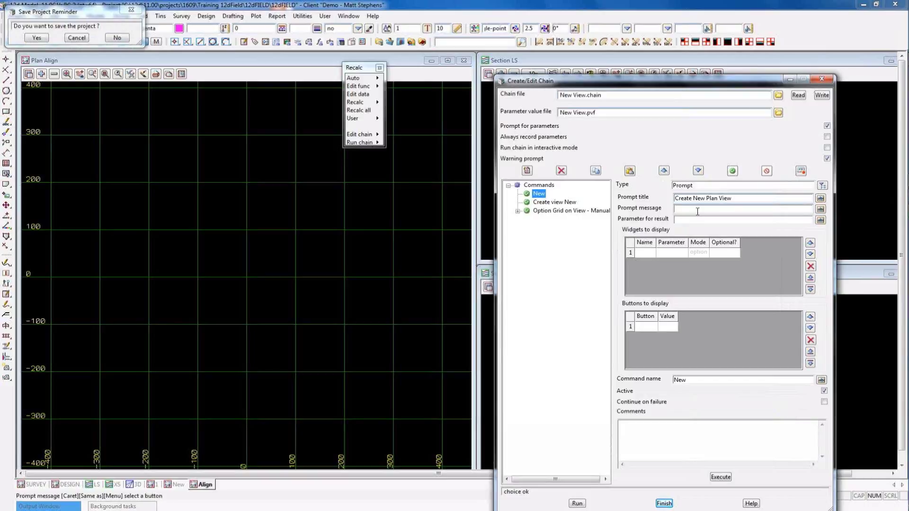
type("Plan View")
key("Tab")
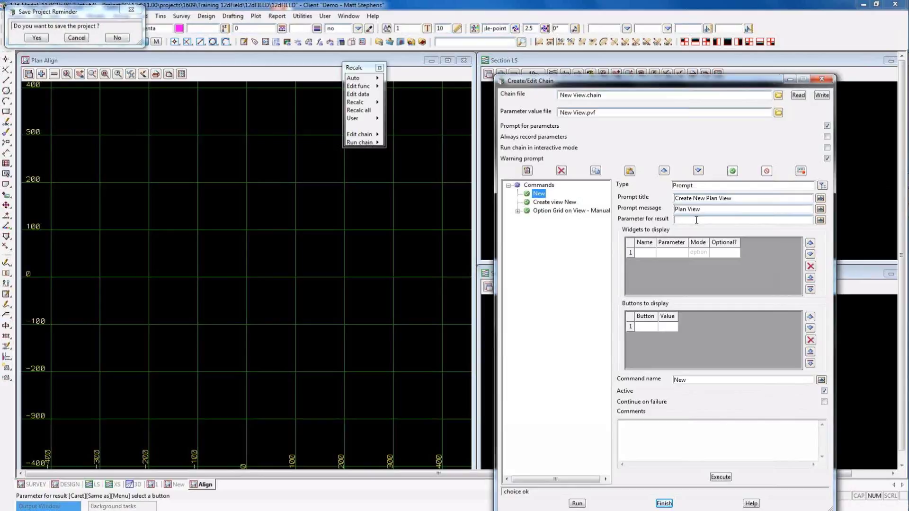
type("New Plan View")
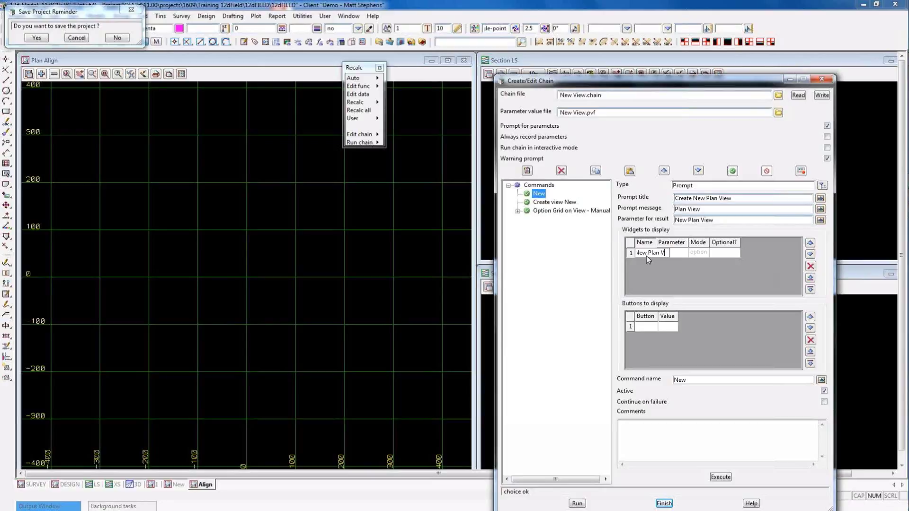
- Add a View Name widget bound to the ViewName parameter, with Optional set to no
type("ew Name")
key("Return")
left_click(669, 254)
left_click(670, 256)
double_click(700, 280)
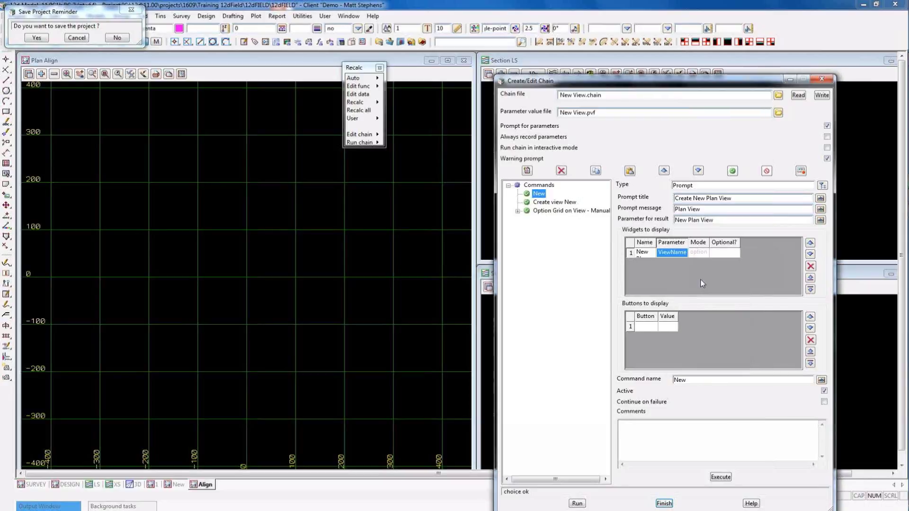
left_click(721, 257)
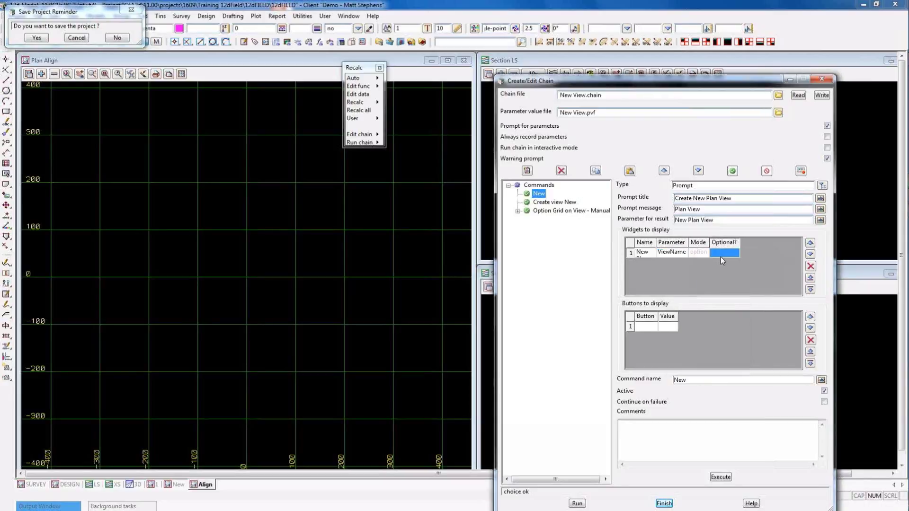
left_click(727, 255)
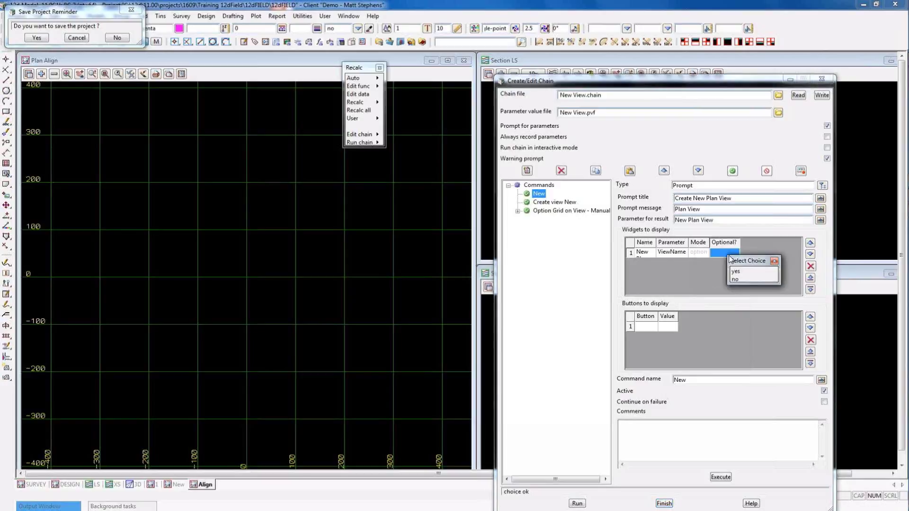
left_click(743, 280)
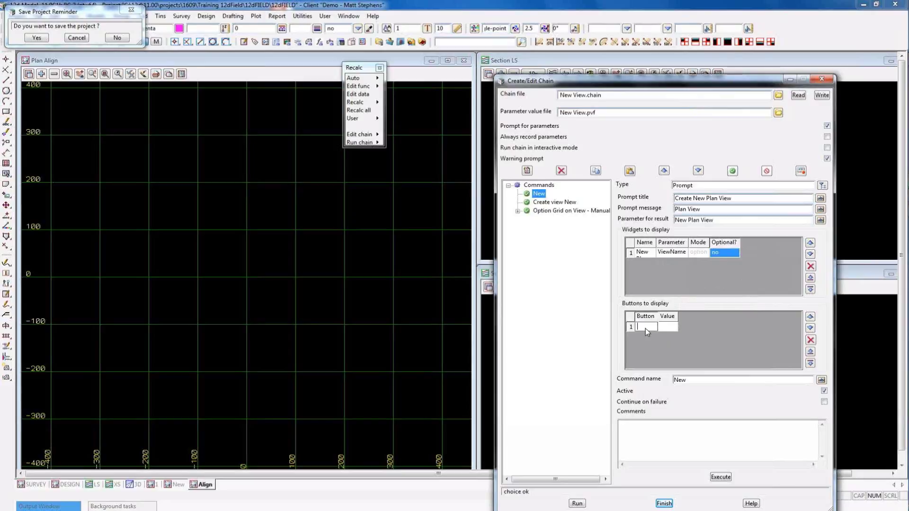
- Add Create and Finish buttons, each with a matching value
type("Cre")
left_click(673, 328)
type("Create")
key("Tab")
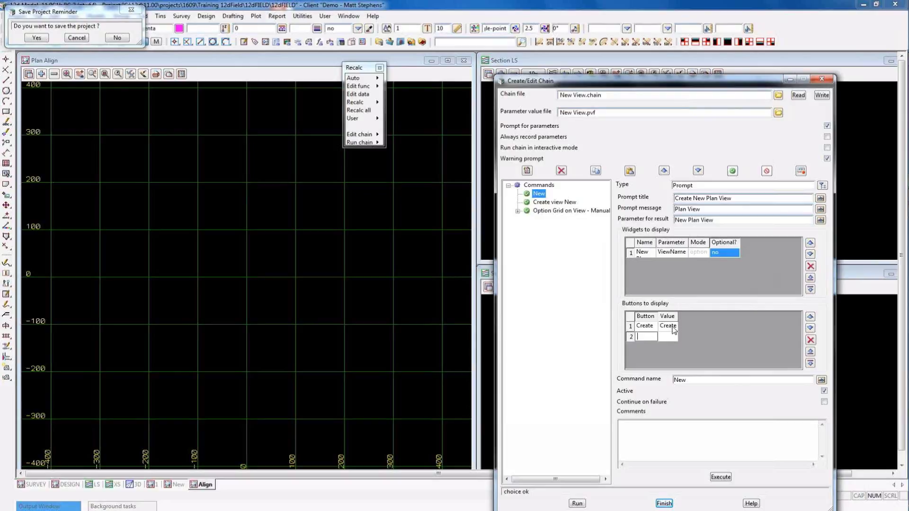
type("Finish")
left_click(673, 337)
type("F")
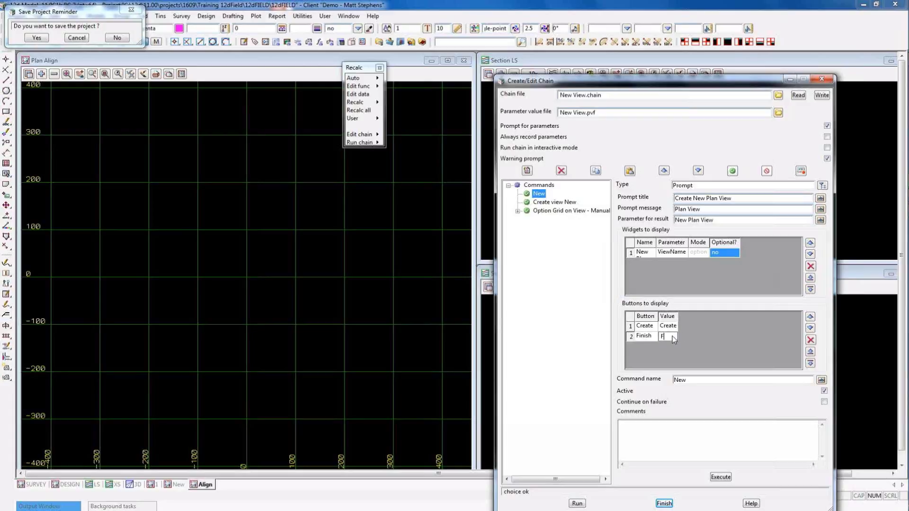
type("inish")
- Name the command Prompt Plan View and save over the New View chain file
left_click(822, 96)
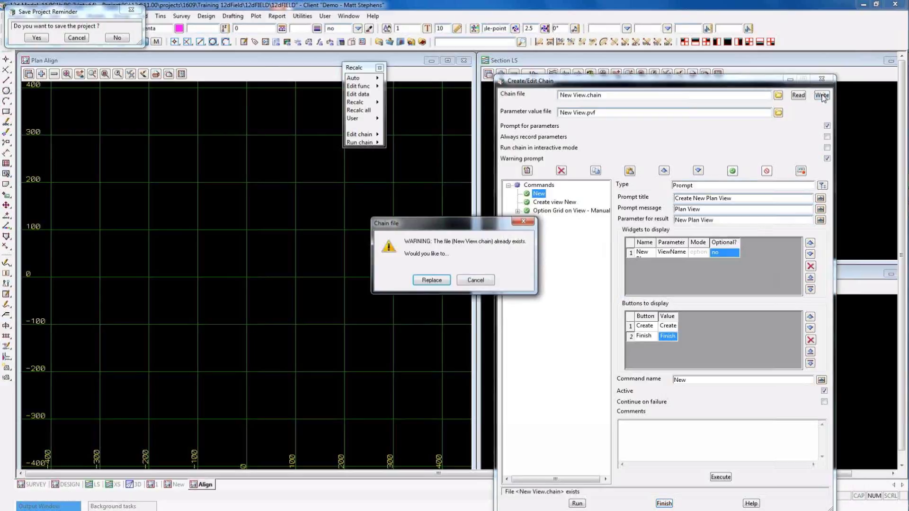
left_click(438, 282)
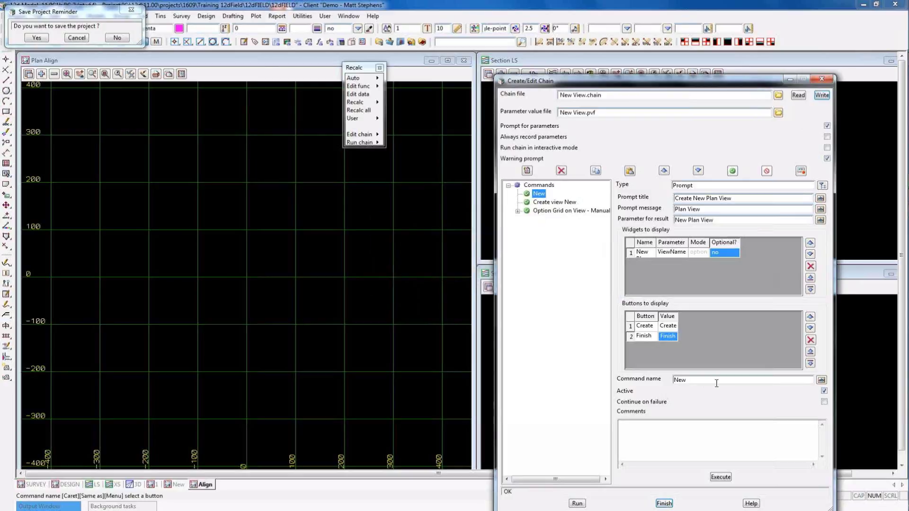
left_click(822, 381)
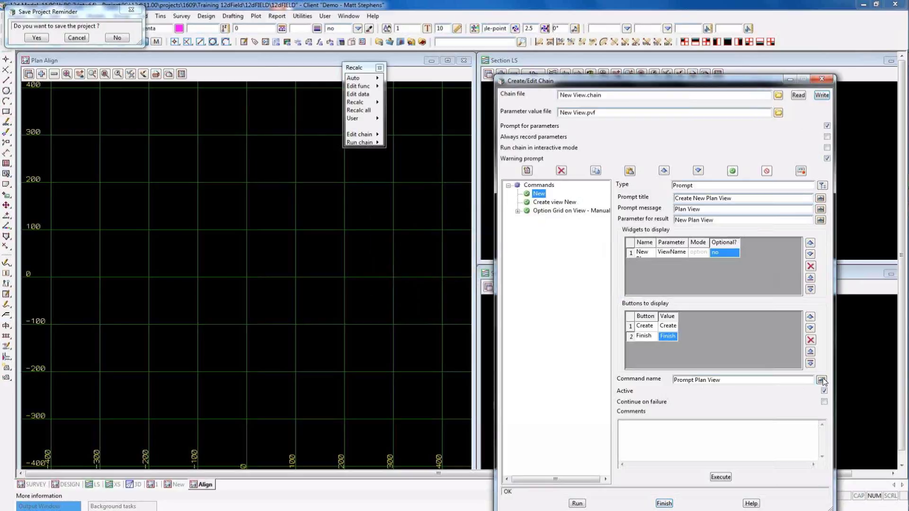
left_click(822, 96)
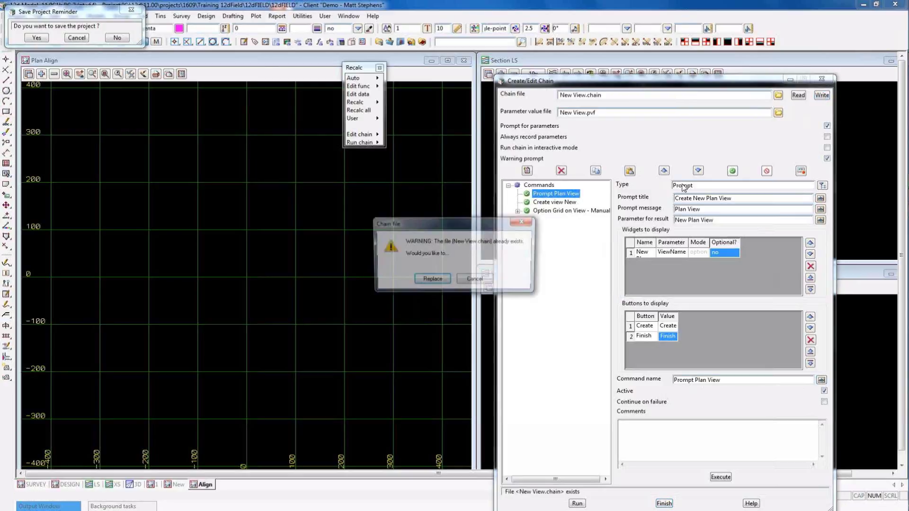
left_click(431, 280)
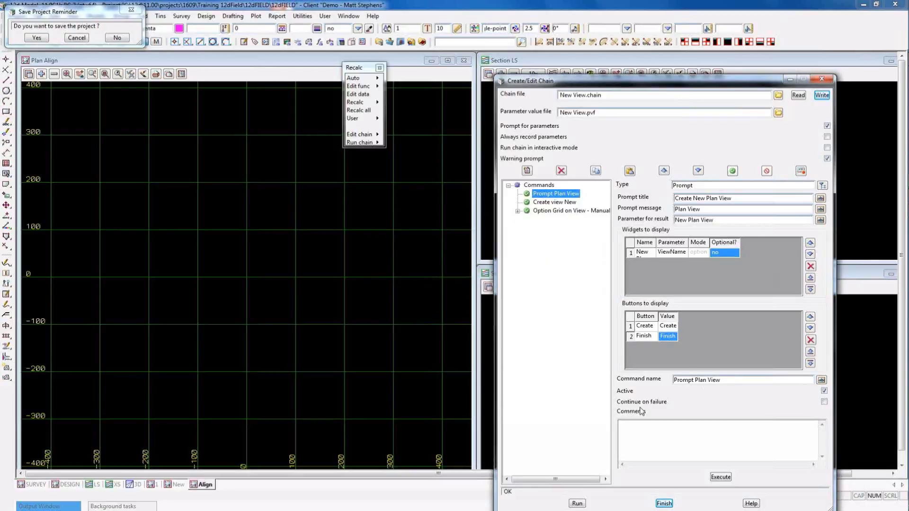
- Execute the prompt on its own and submit the view name Align2
left_click(721, 479)
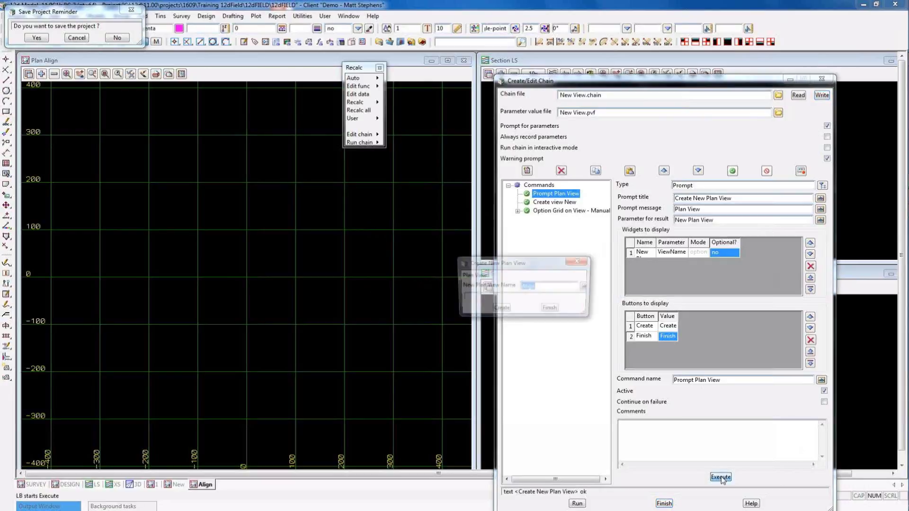
left_click_drag(501, 264, 345, 260)
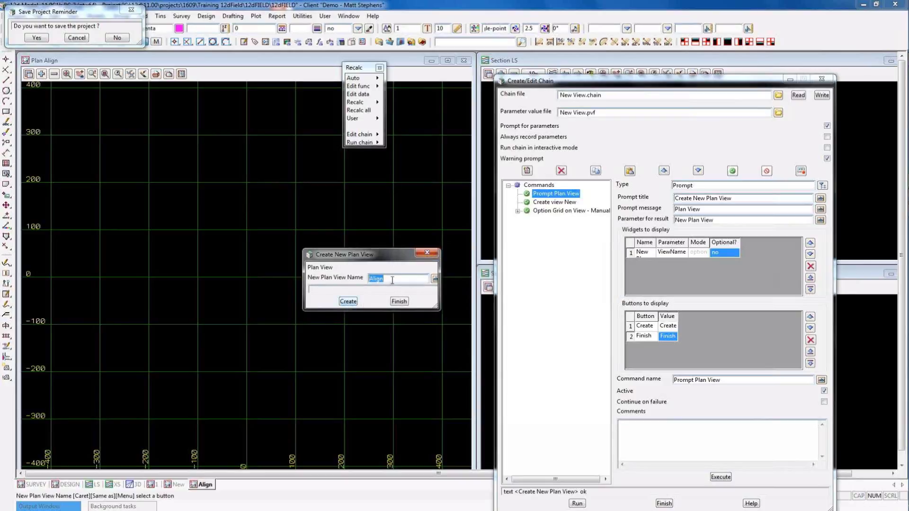
key("End")
type("2")
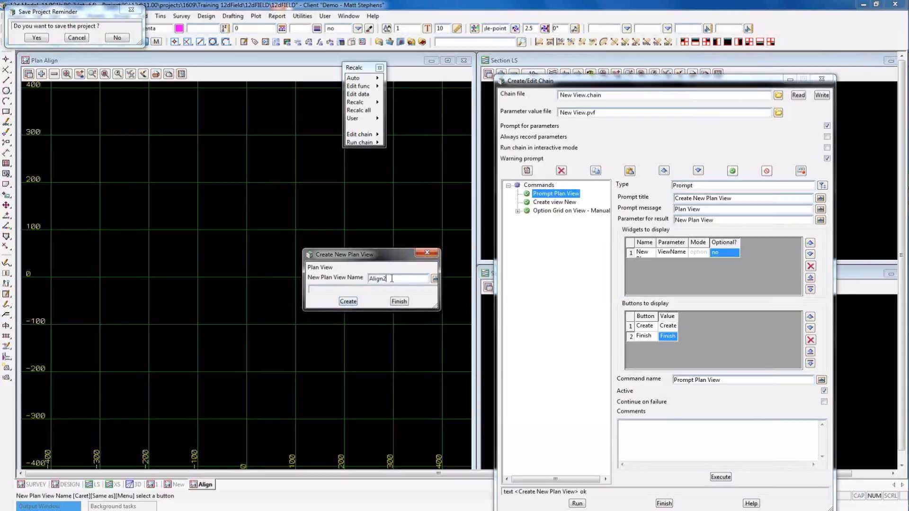
left_click(348, 301)
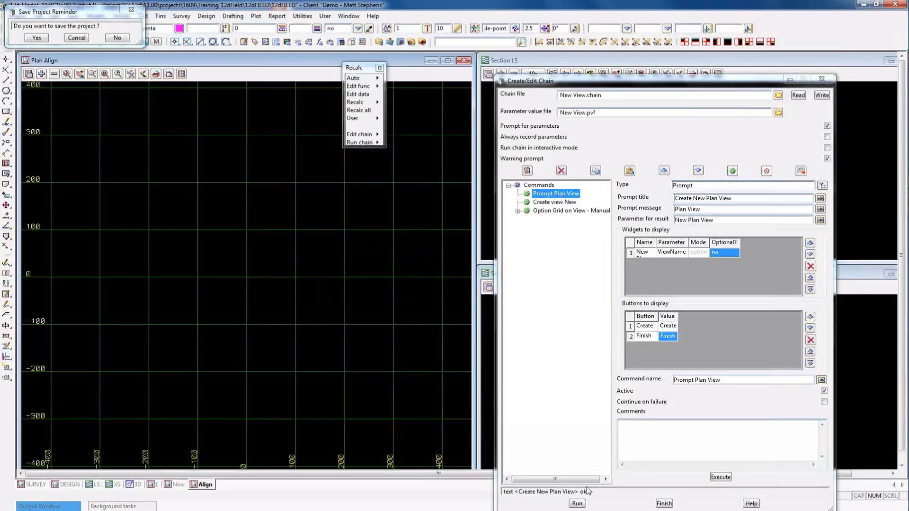
- Run the full chain, dismiss the first prompt, then rerun it and create plan view Align2
left_click(577, 504)
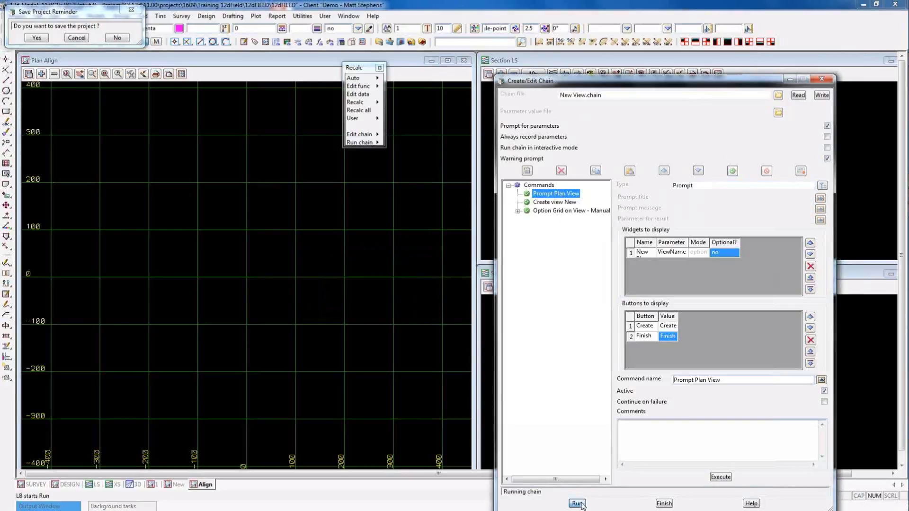
left_click(506, 311)
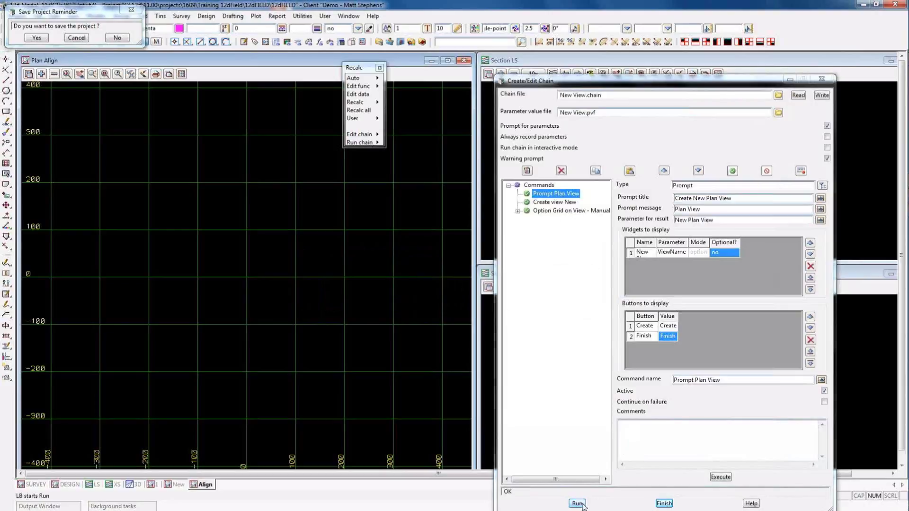
left_click(579, 504)
left_click(552, 288)
type("2")
left_click(500, 310)
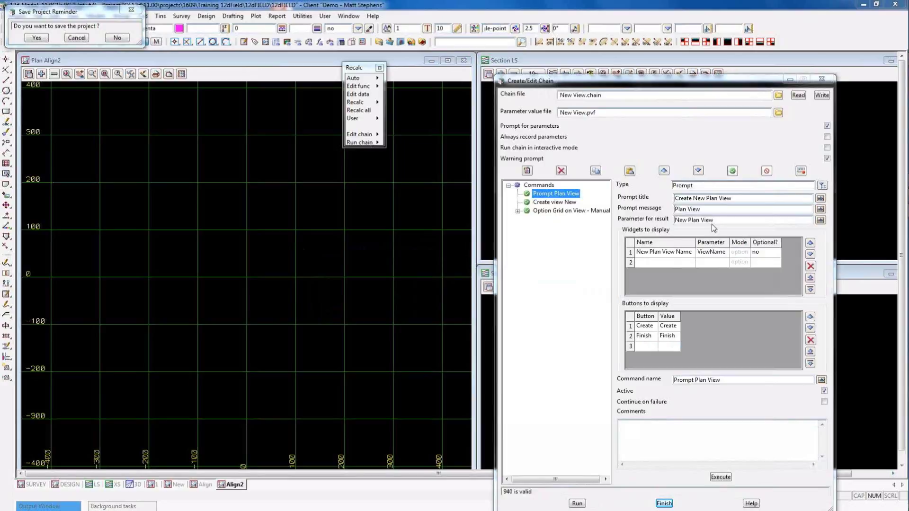
- Copy the New Plan View parameter name and insert a Conditionals > If Parameter Equals command
left_click_drag(715, 220, 674, 220)
key("ctrl+c")
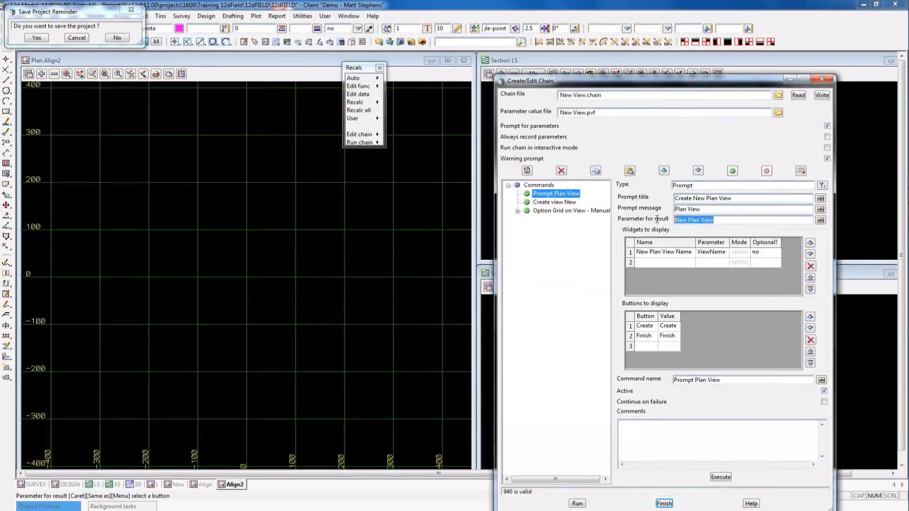
right_click(700, 224)
left_click(722, 250)
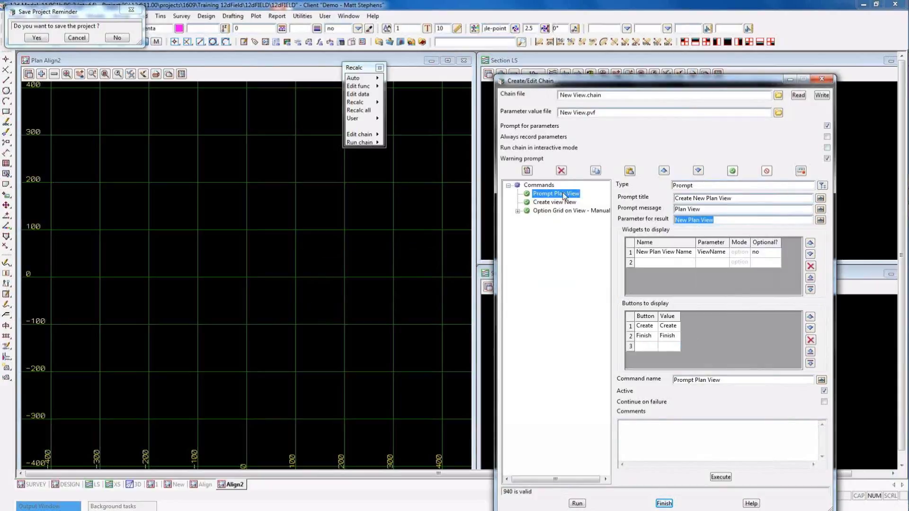
left_click(527, 171)
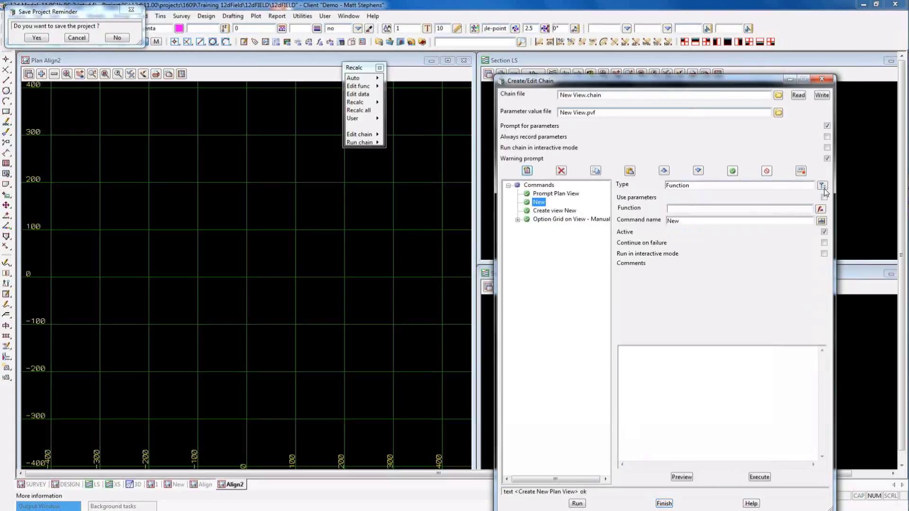
left_click(821, 209)
double_click(832, 261)
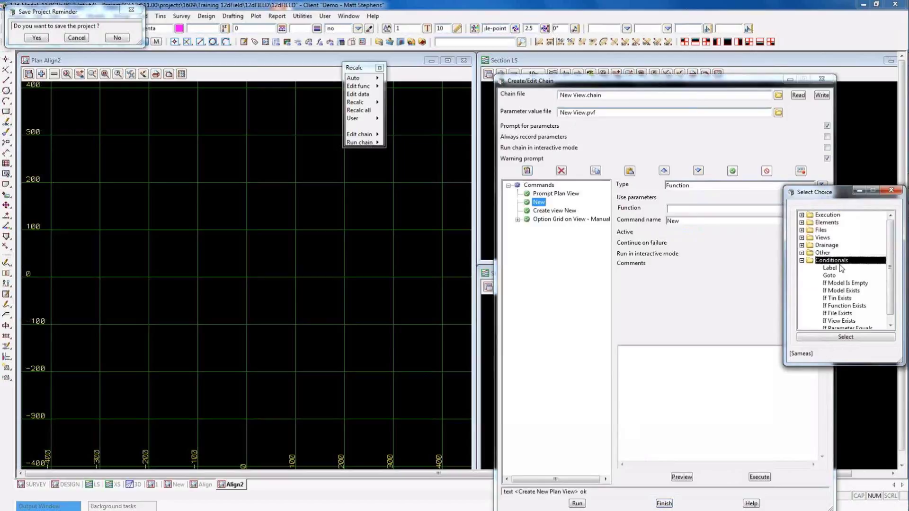
scroll(890, 266, "down", 1)
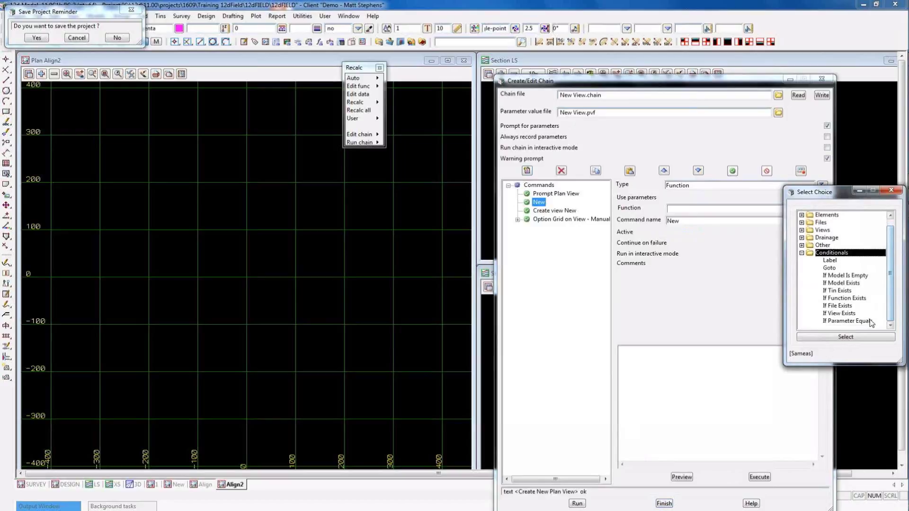
left_click(847, 321)
double_click(848, 321)
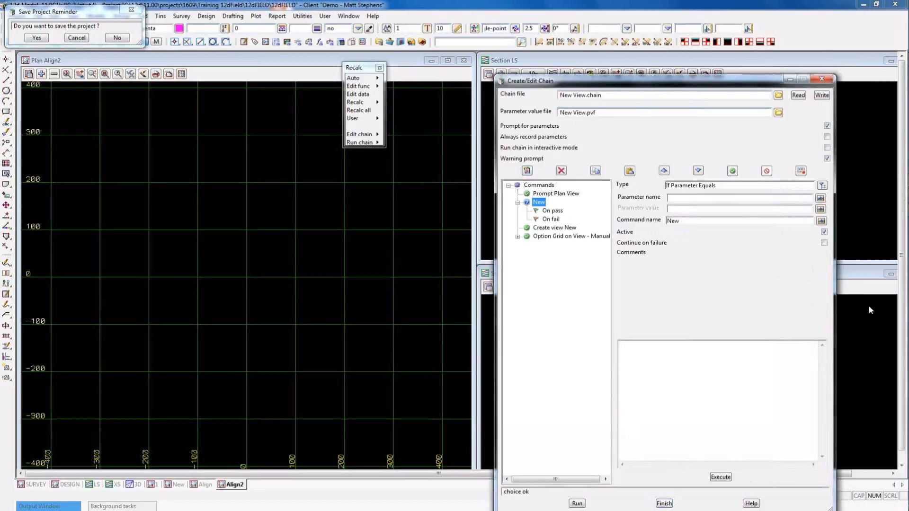
- Set the condition's parameter name to New Plan View and its test value to Finish
left_click(735, 200)
right_click(735, 199)
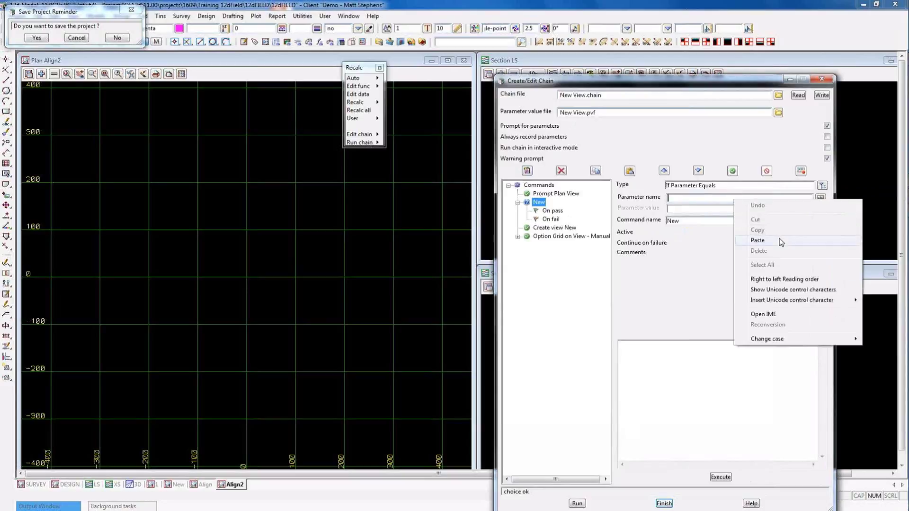
left_click(780, 239)
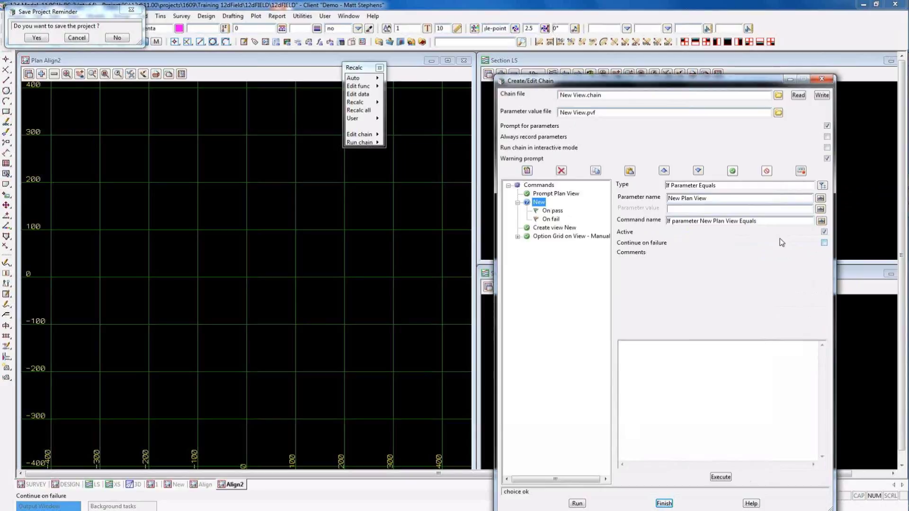
left_click(728, 211)
type("F")
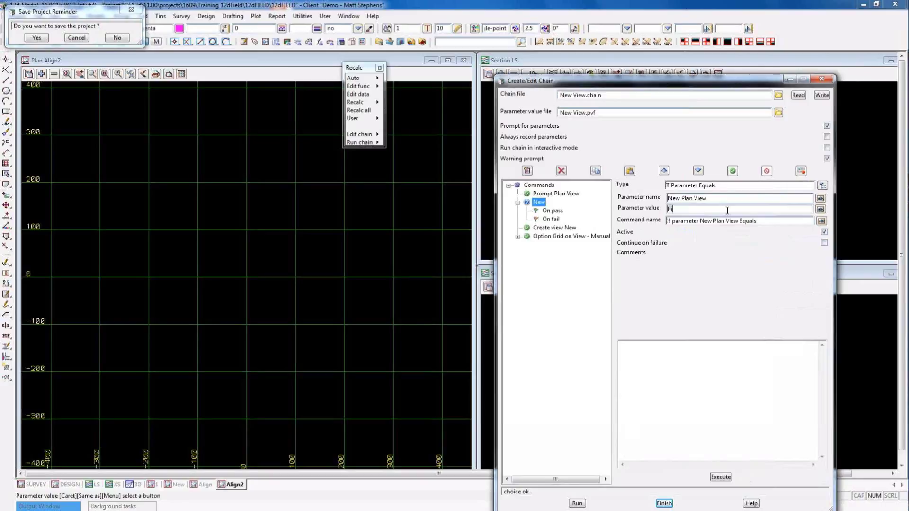
type("inish")
- Set the If Parameter Equals On pass branch to Halt and save over New View.chain
left_click(822, 95)
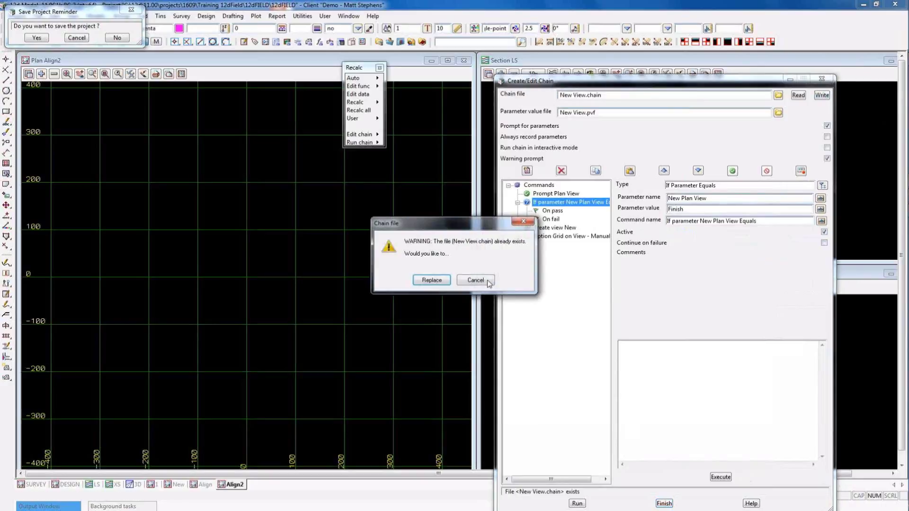
left_click(432, 278)
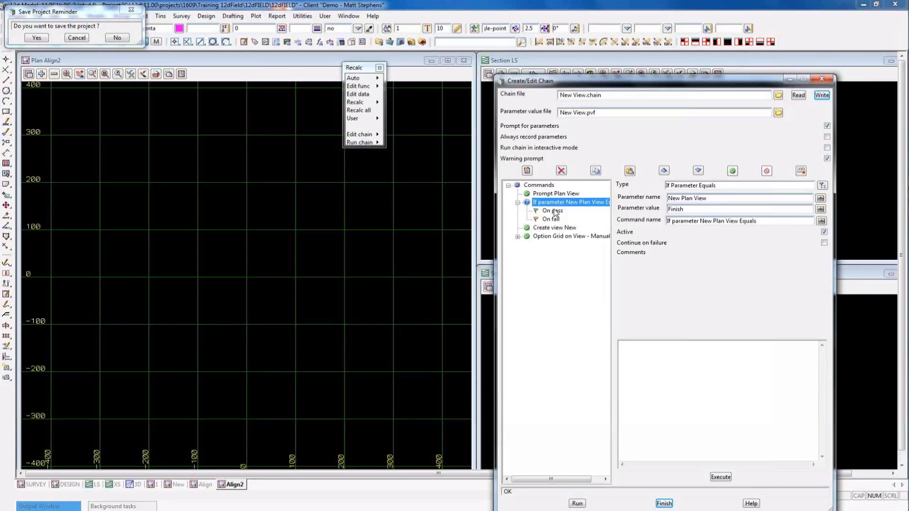
left_click(553, 211)
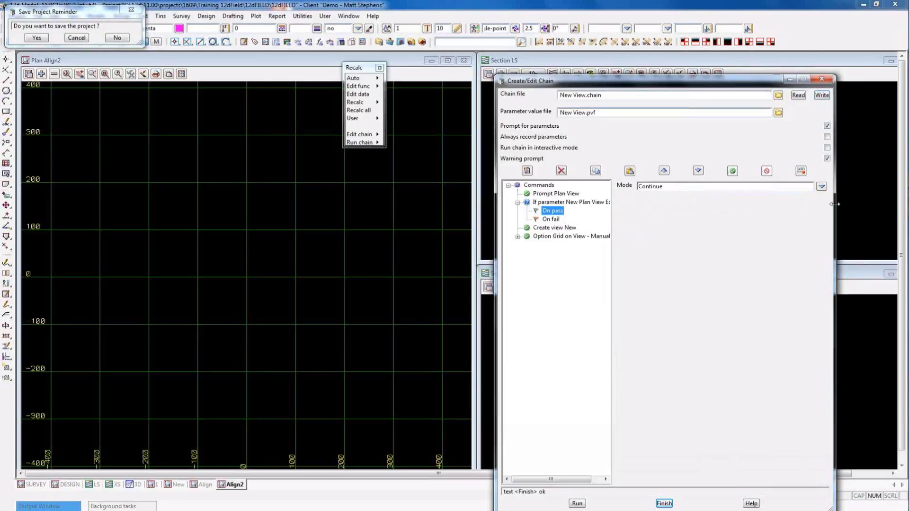
left_click(822, 186)
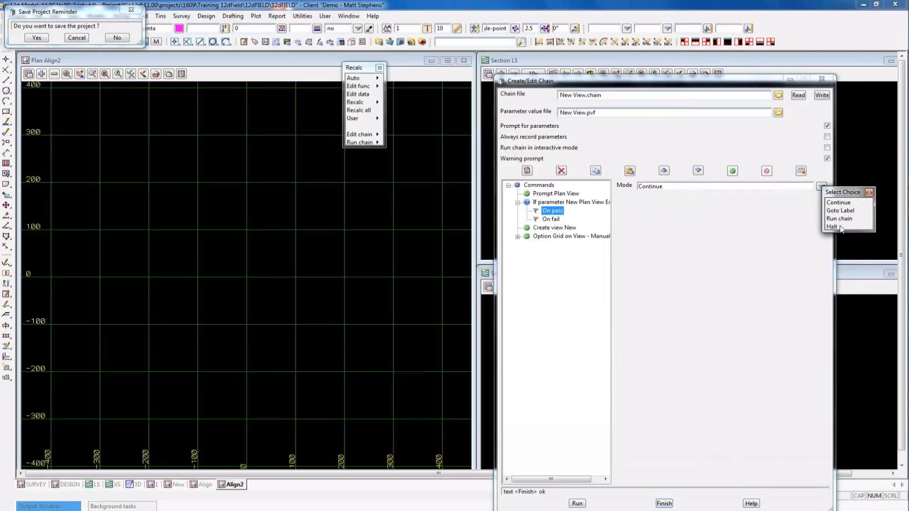
left_click(839, 226)
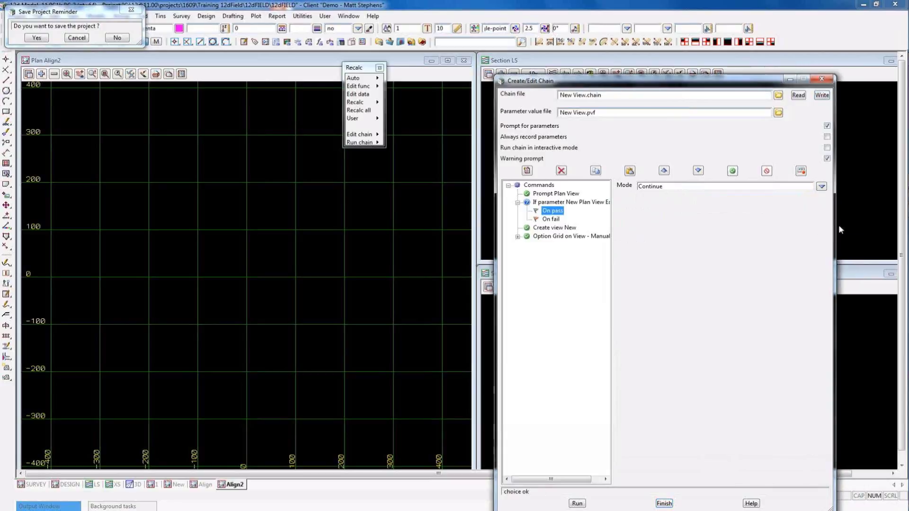
left_click(824, 95)
left_click(432, 280)
left_click(551, 219)
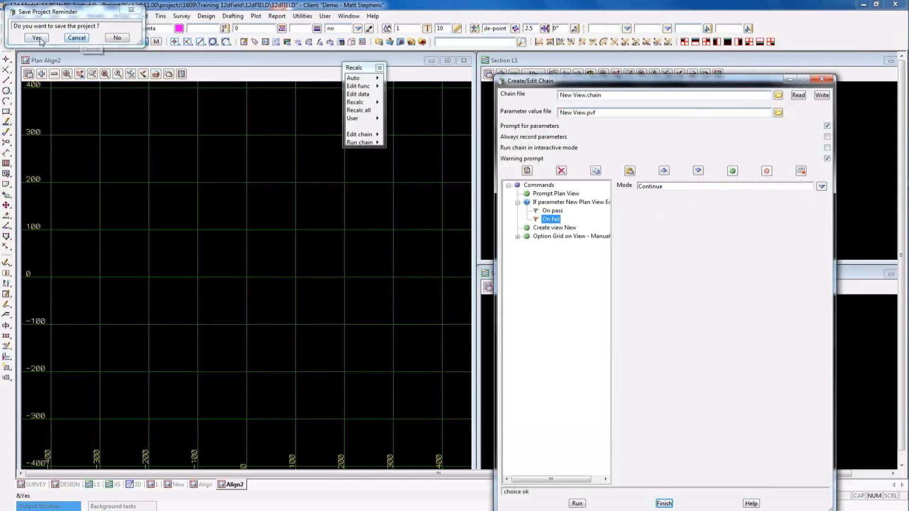
- Dismiss the save-project reminder and run the chain to create plan view Align3
left_click(77, 38)
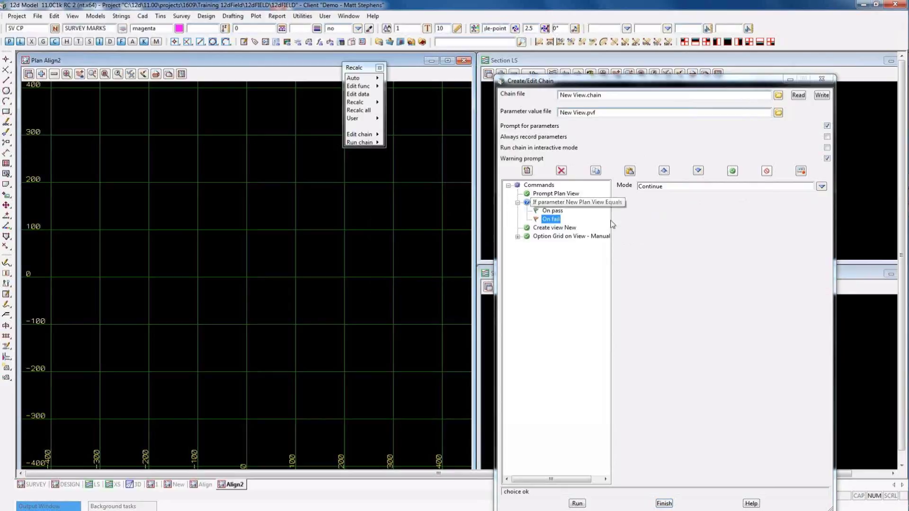
left_click(579, 504)
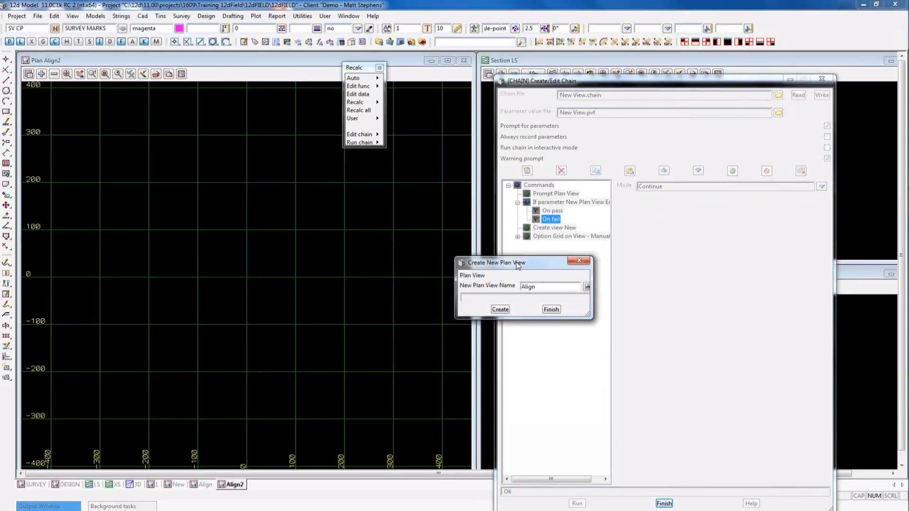
left_click_drag(518, 266, 375, 262)
type("3")
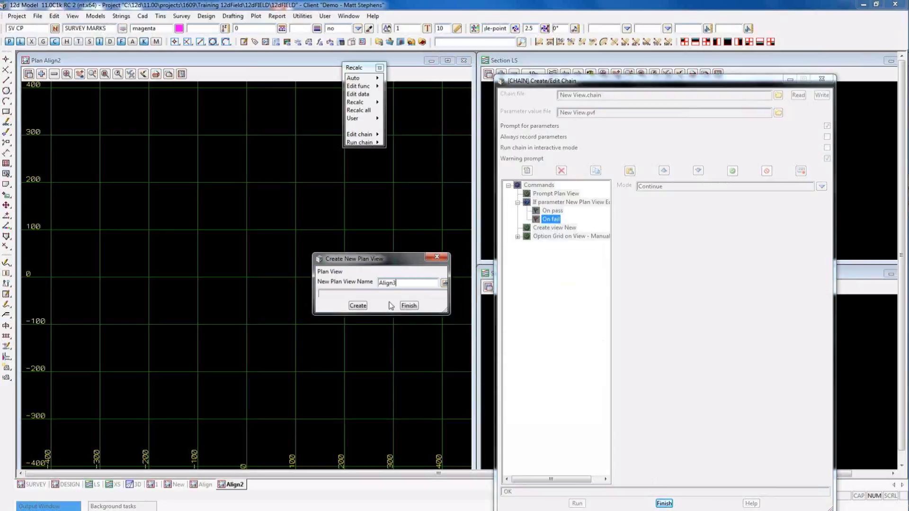
left_click(358, 306)
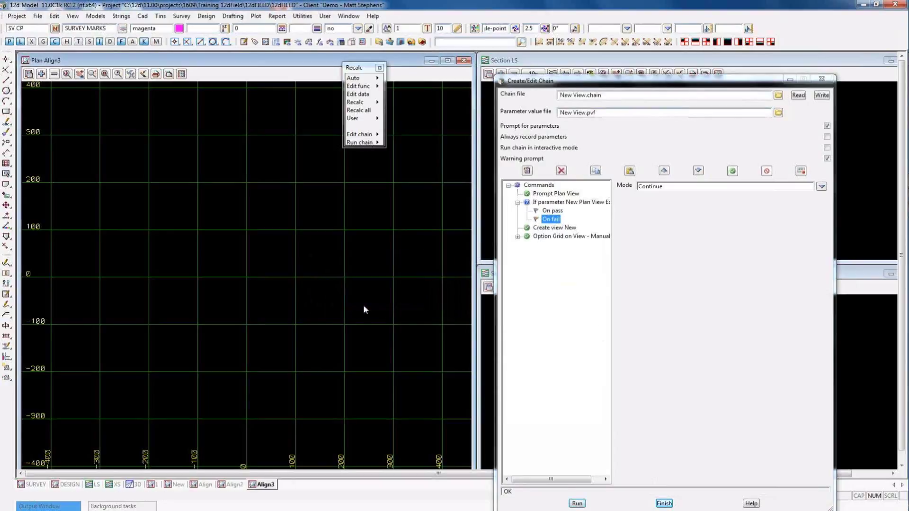
- Rerun the chain, choose Finish so it halts, and select the On pass branch
left_click(577, 504)
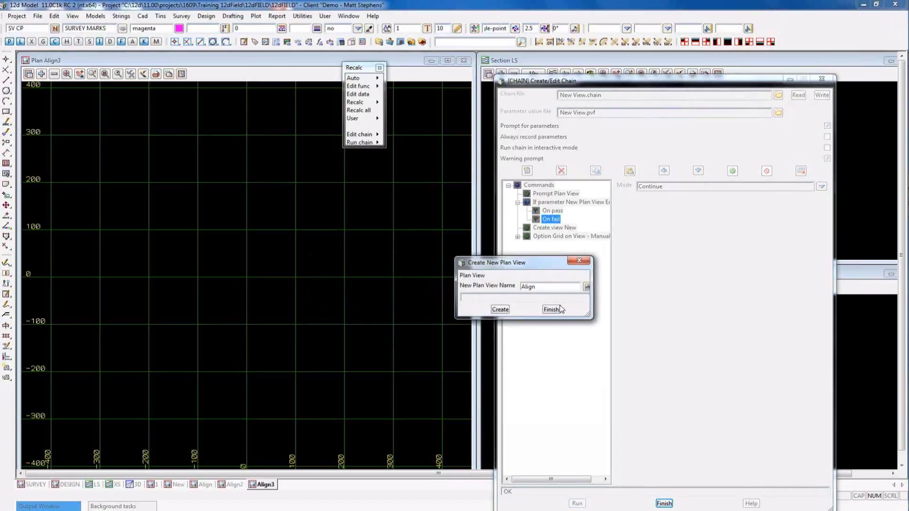
left_click(558, 309)
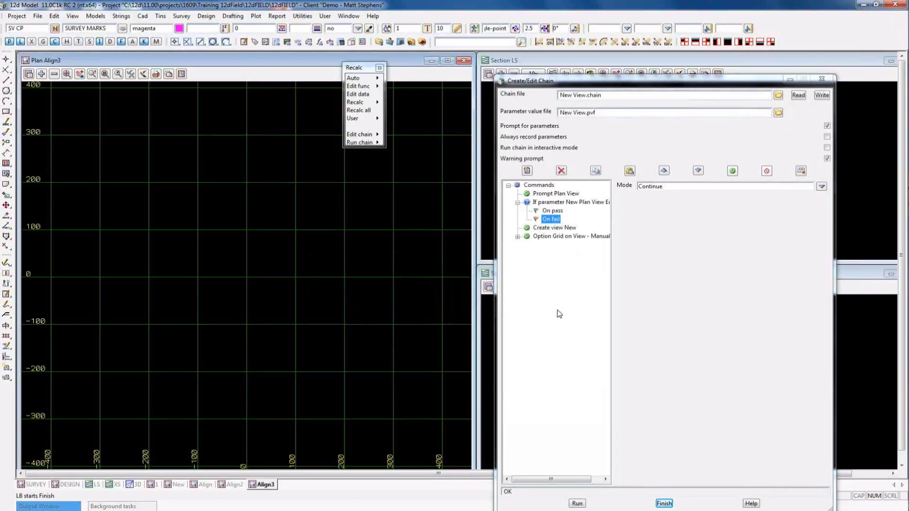
left_click(559, 213)
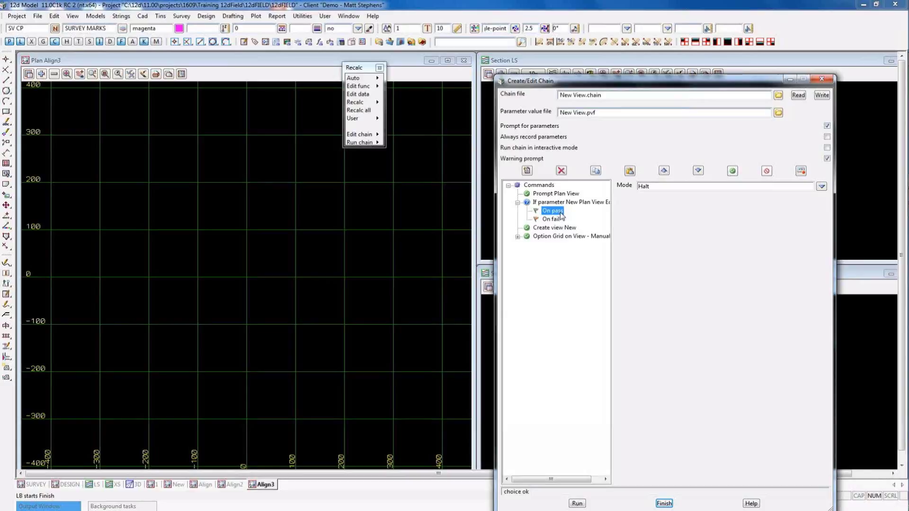
- Insert a Conditionals > If View Exists command after the parameter check
left_click(561, 202)
left_click(527, 171)
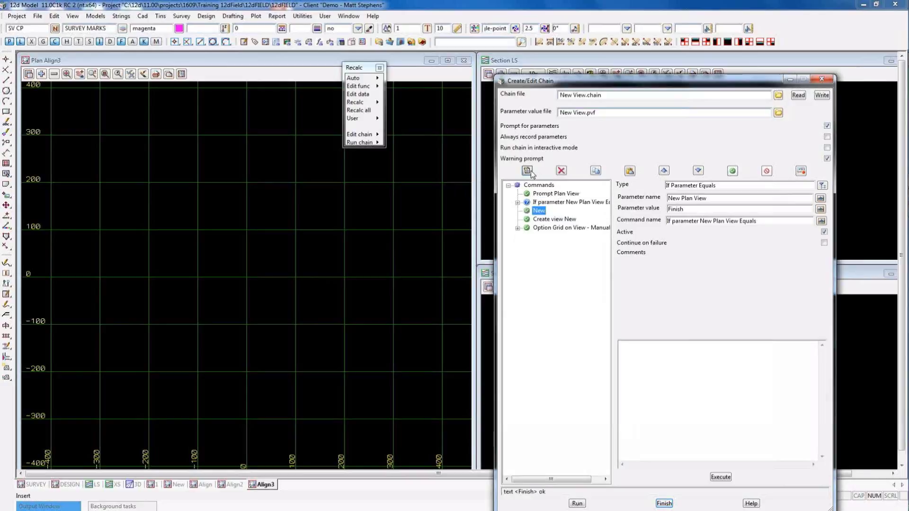
left_click(822, 185)
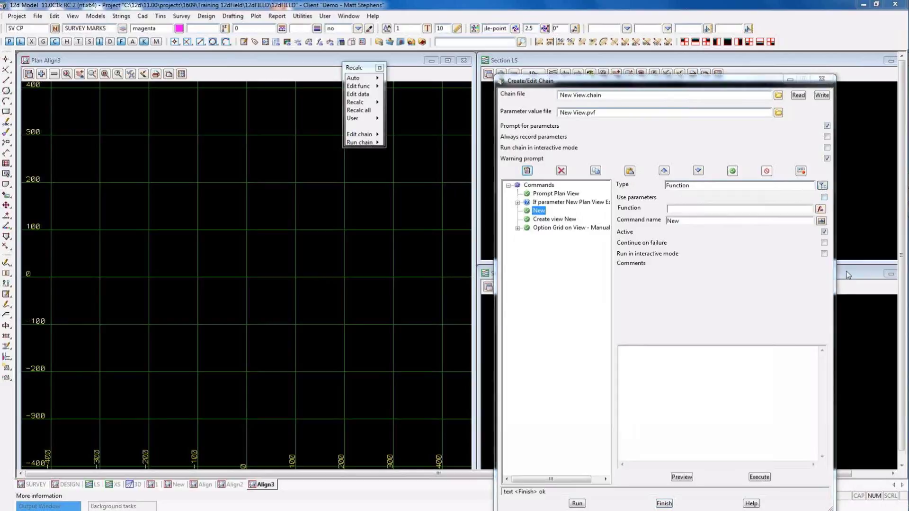
double_click(831, 261)
left_click_drag(890, 265, 892, 274)
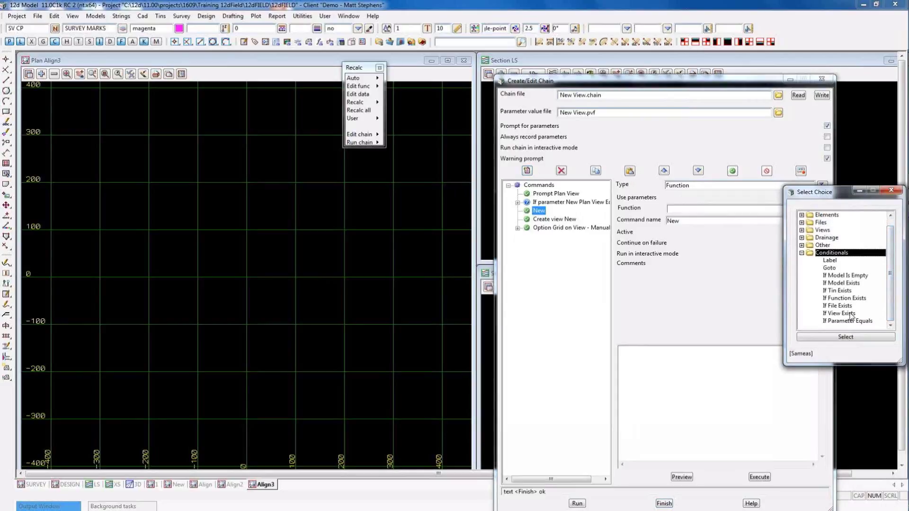
left_click(850, 313)
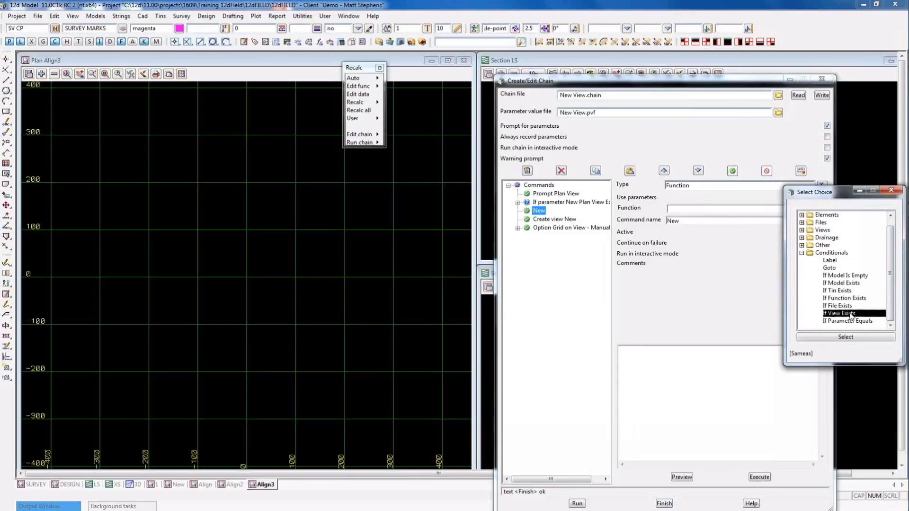
double_click(850, 313)
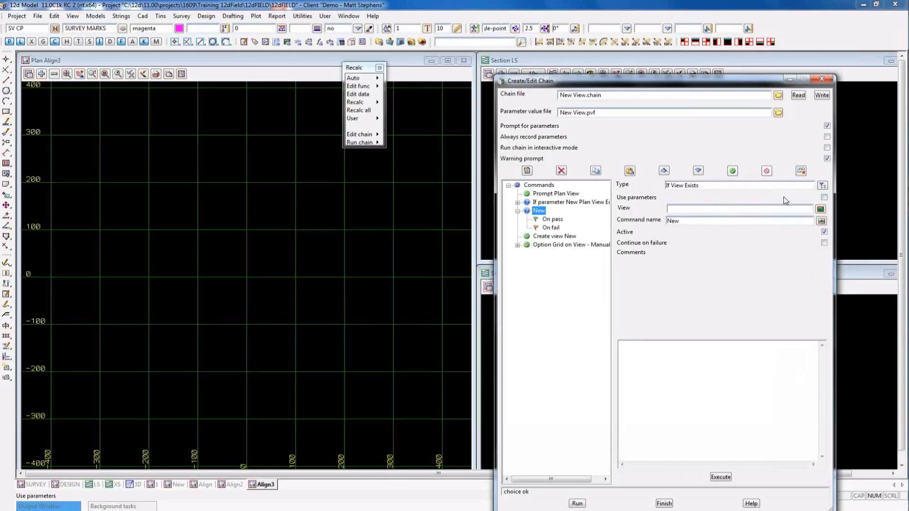
- Have the If View Exists check use the ViewName parameter, then save the chain
left_click(825, 198)
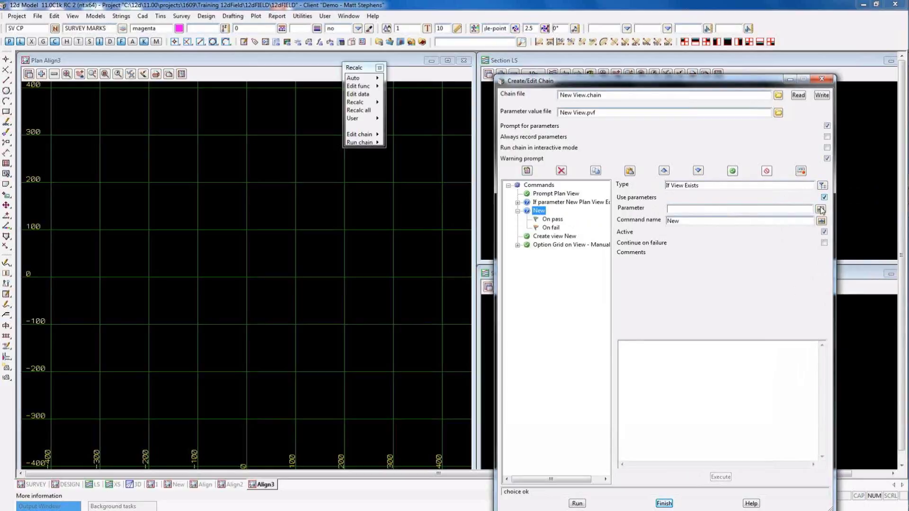
left_click(821, 209)
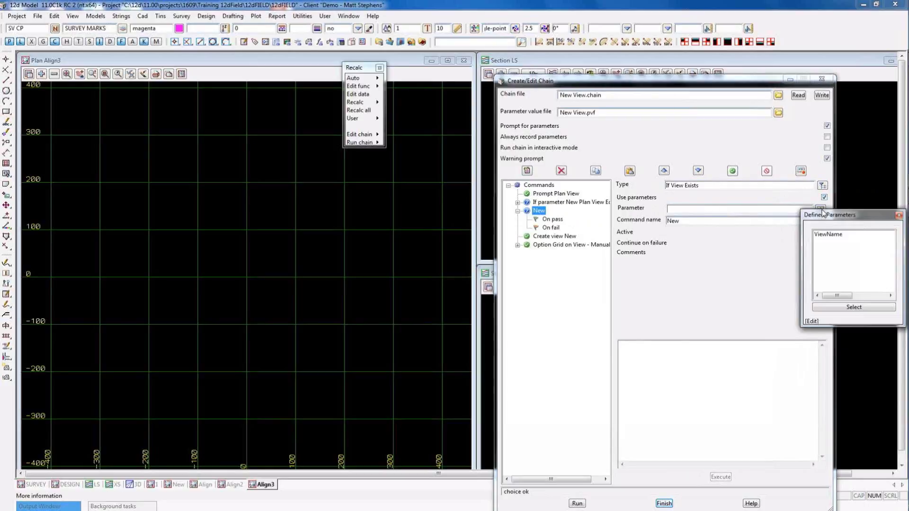
double_click(834, 234)
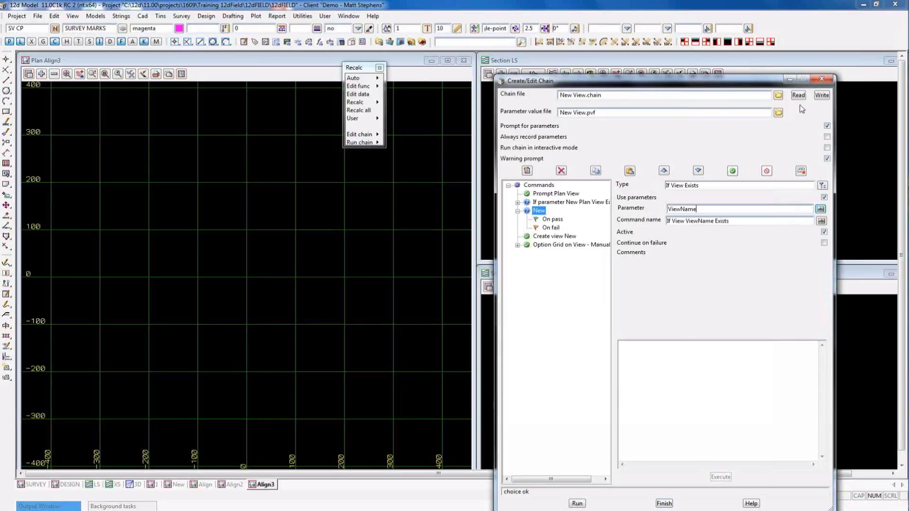
left_click(822, 96)
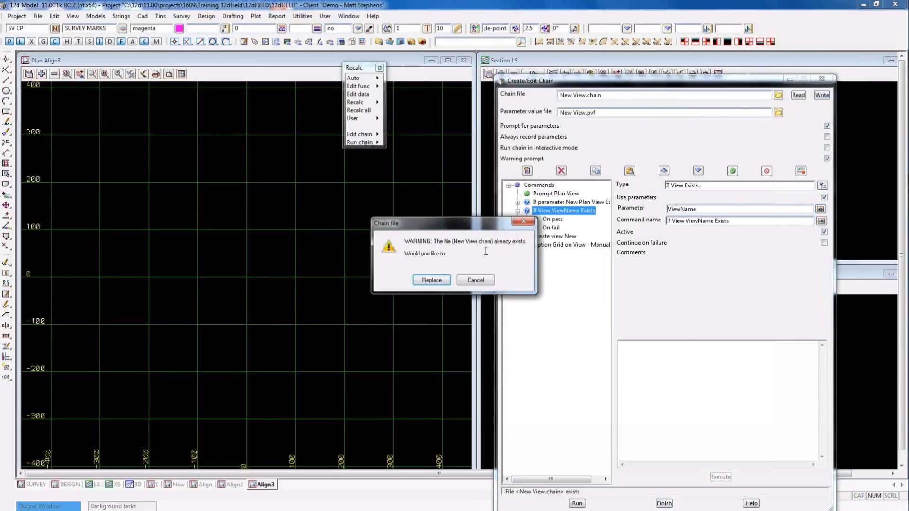
- Confirm replacing the chain file, then insert a Conditionals > Label command at the chain's start
left_click(433, 282)
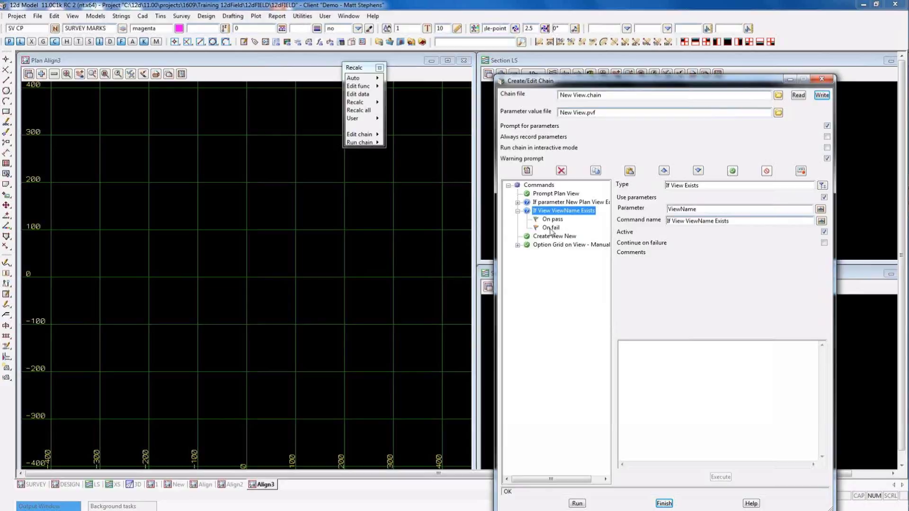
left_click(543, 185)
left_click(527, 171)
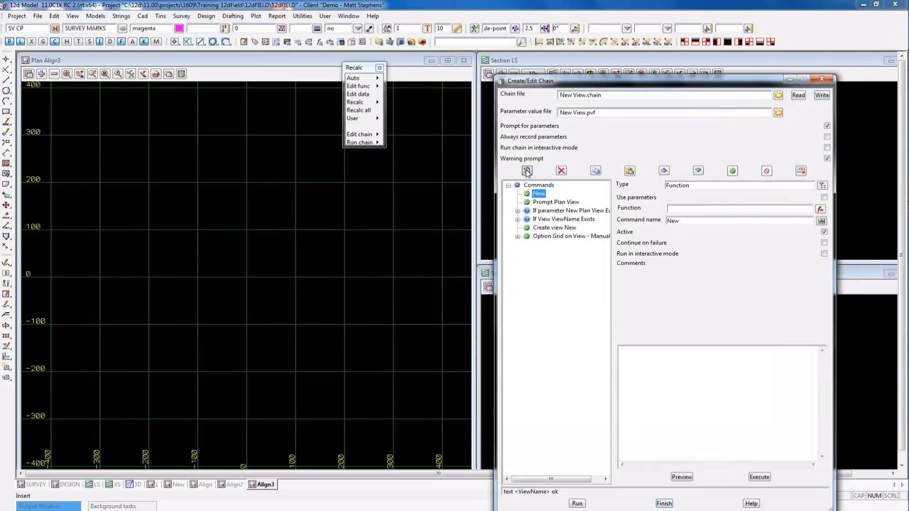
left_click(823, 185)
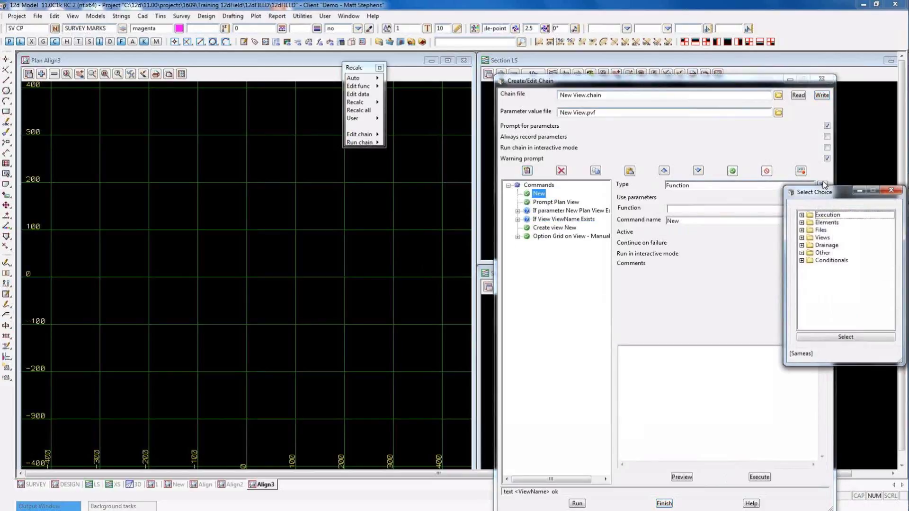
double_click(832, 261)
double_click(830, 269)
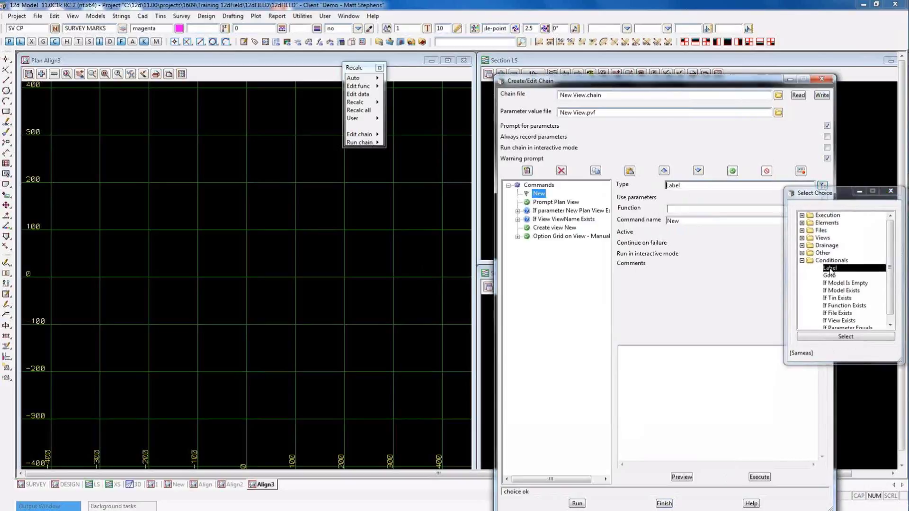
- Name the label Start and save the chain, replacing the existing file
left_click(737, 198)
type("Start")
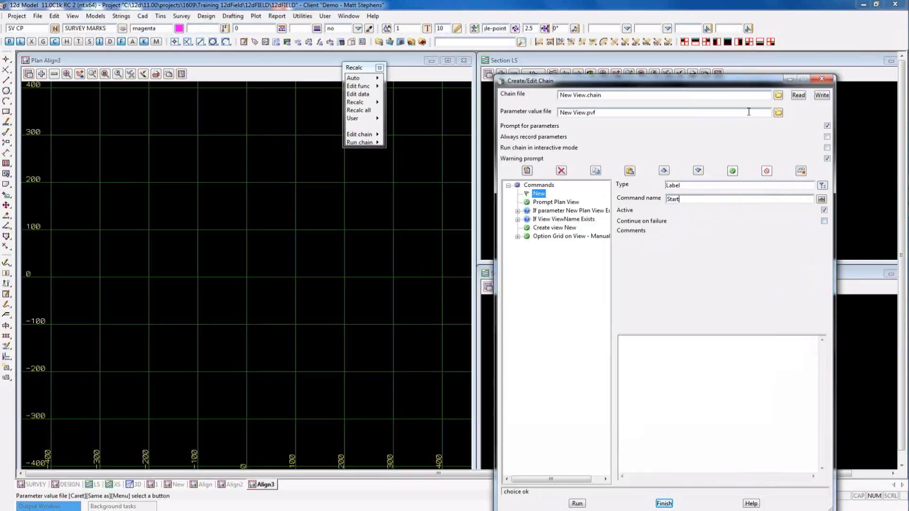
left_click(822, 96)
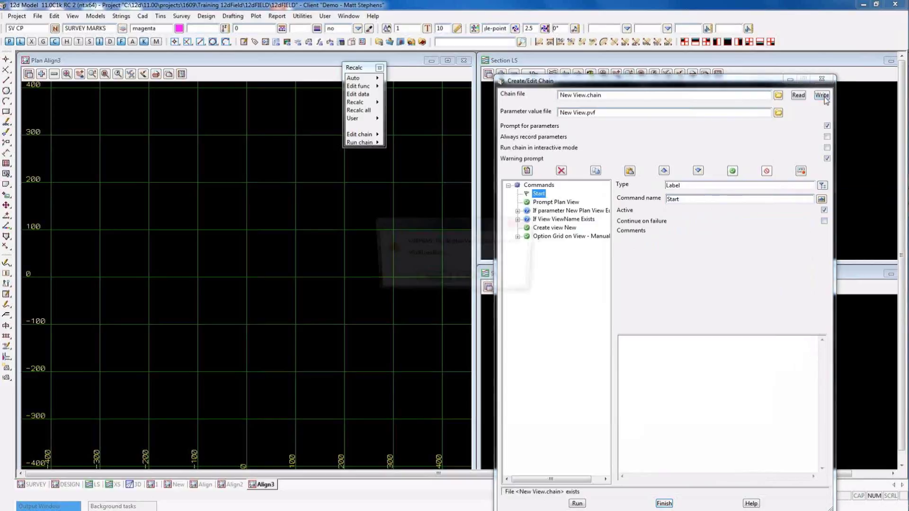
left_click(431, 281)
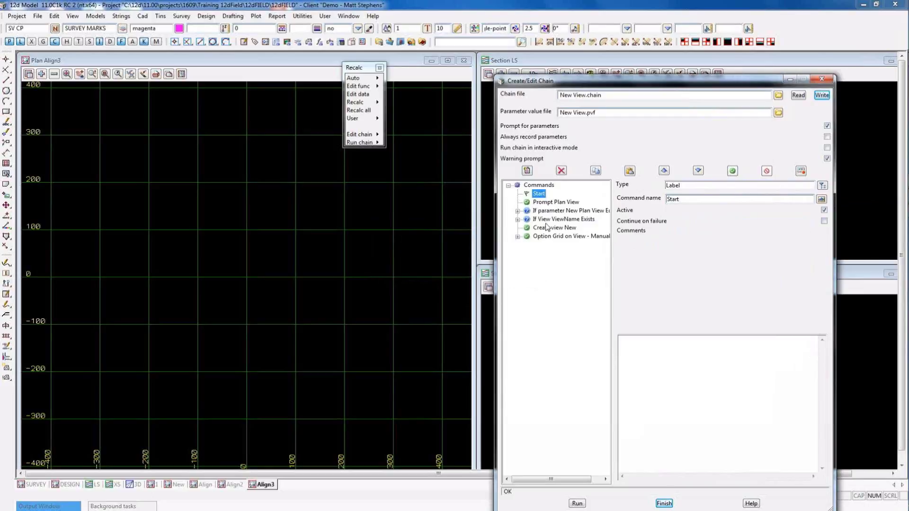
- Set the If View ViewName Exists pass branch to Goto Label, with label Start
left_click(518, 220)
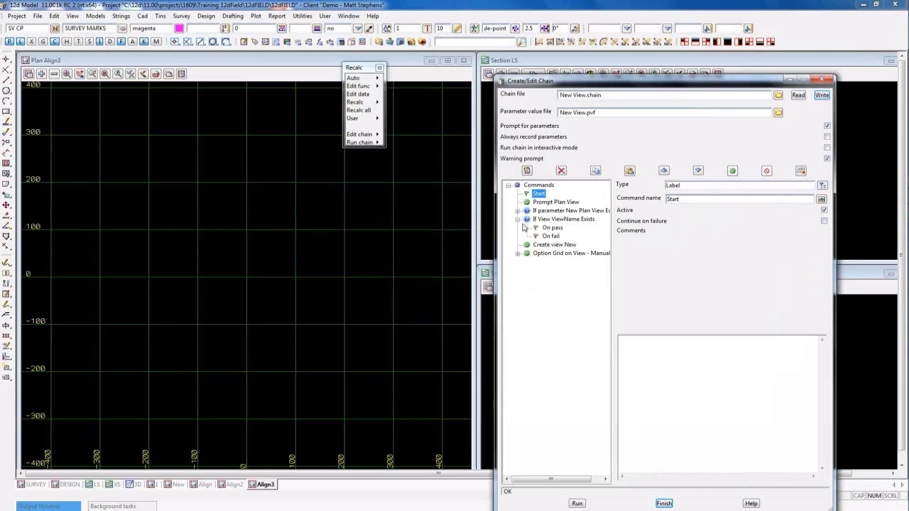
left_click(551, 229)
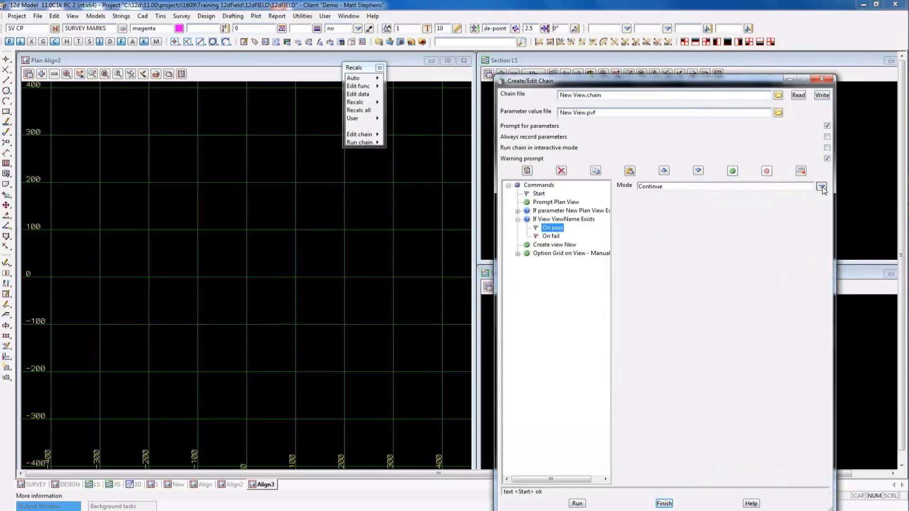
left_click(821, 186)
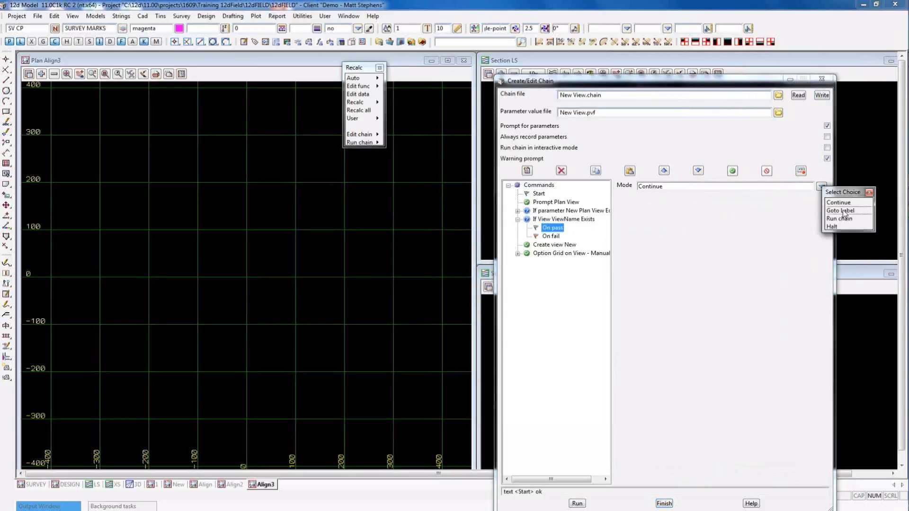
left_click(839, 202)
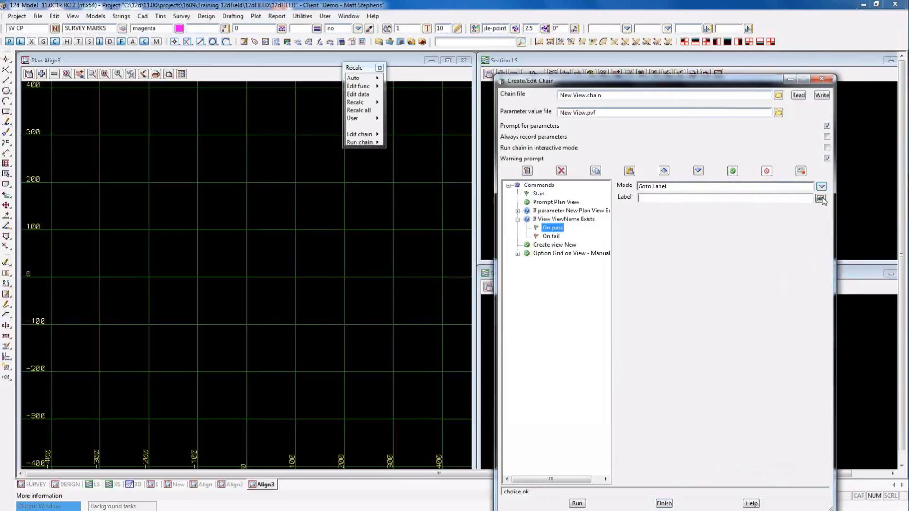
left_click(773, 197)
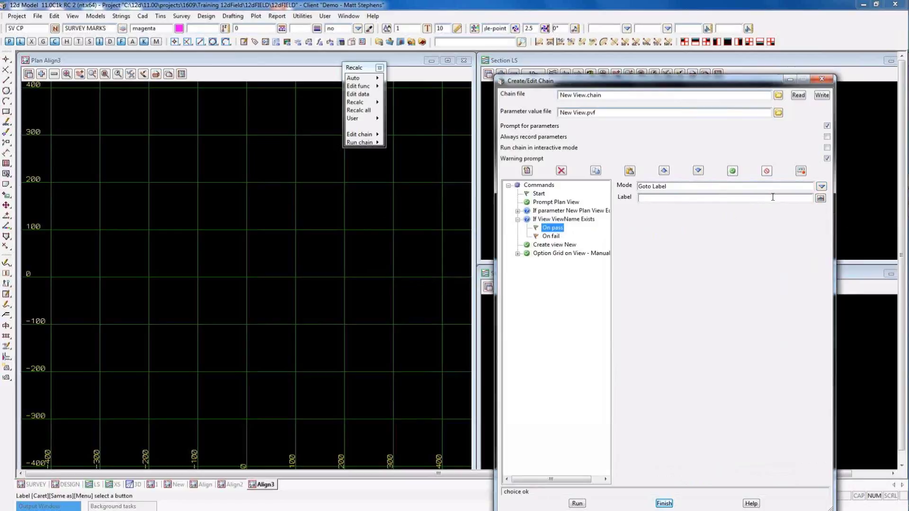
type("Start")
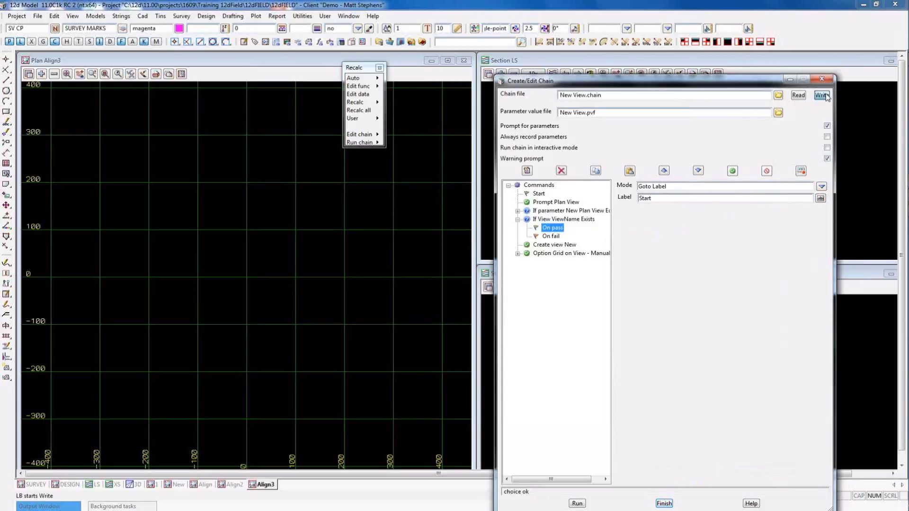
- Save the chain over the existing file and check that the fail branch just continues
left_click(822, 95)
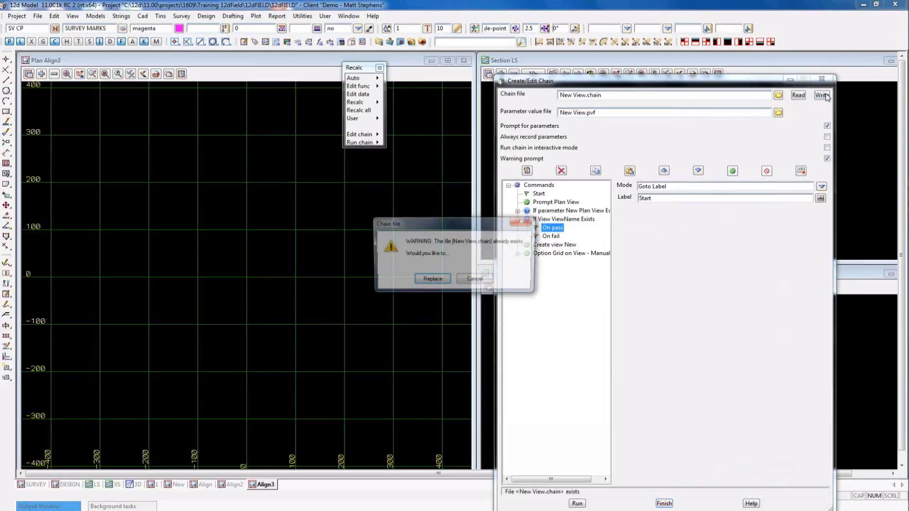
left_click(432, 281)
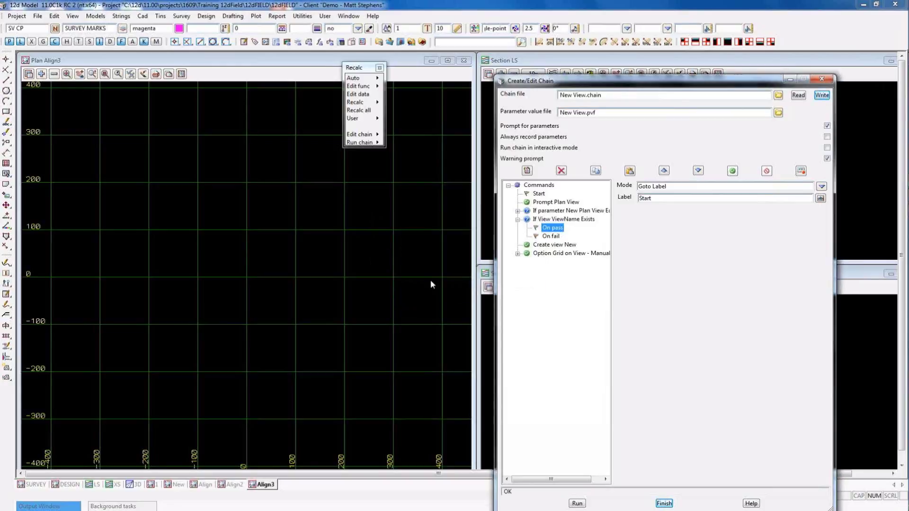
left_click(558, 237)
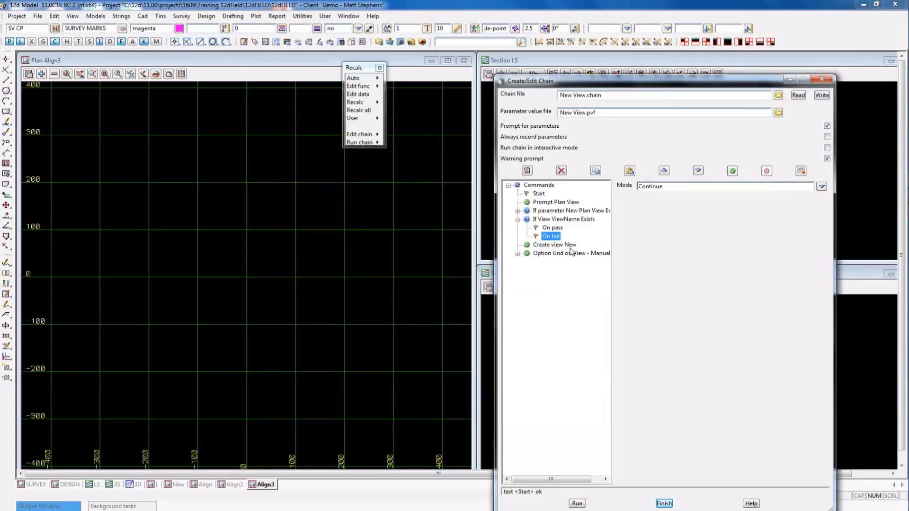
- Run the chain and create plan views Align3 and Align4
left_click(581, 507)
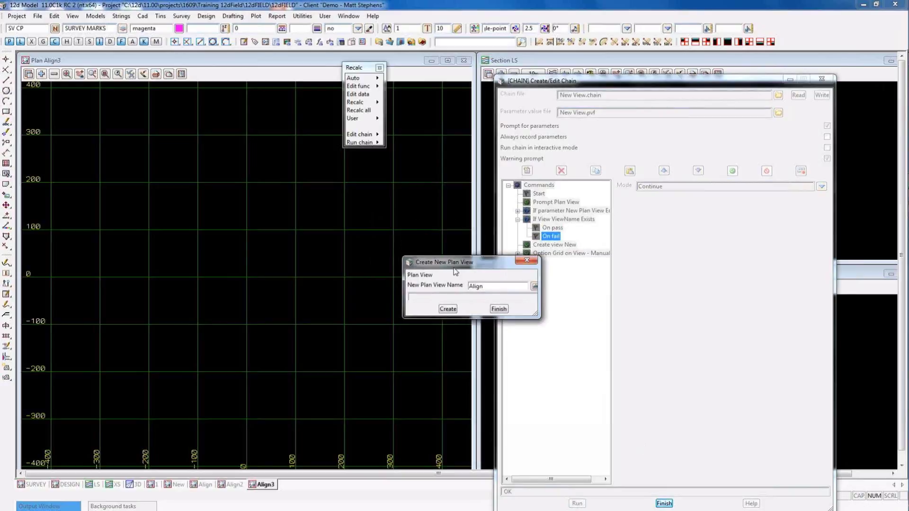
type("3")
left_click(447, 311)
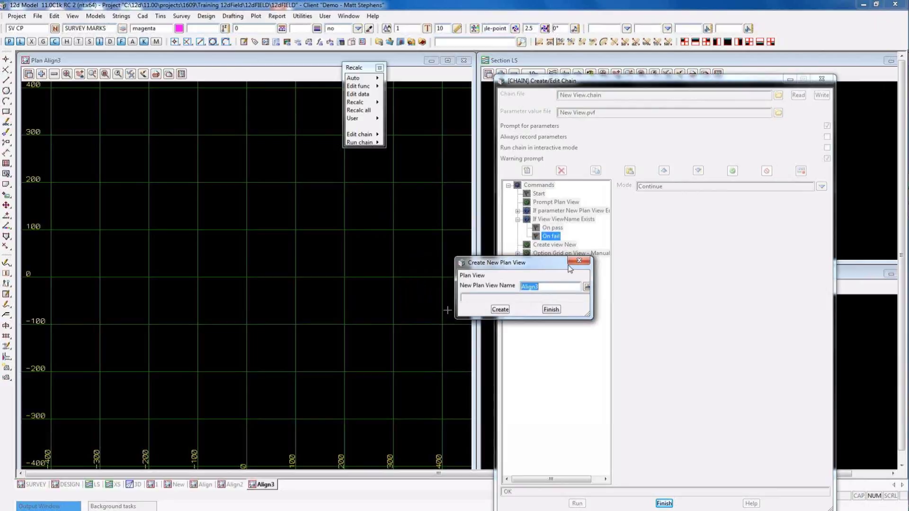
left_click(553, 287)
key("BackSpace")
type("4")
left_click(494, 313)
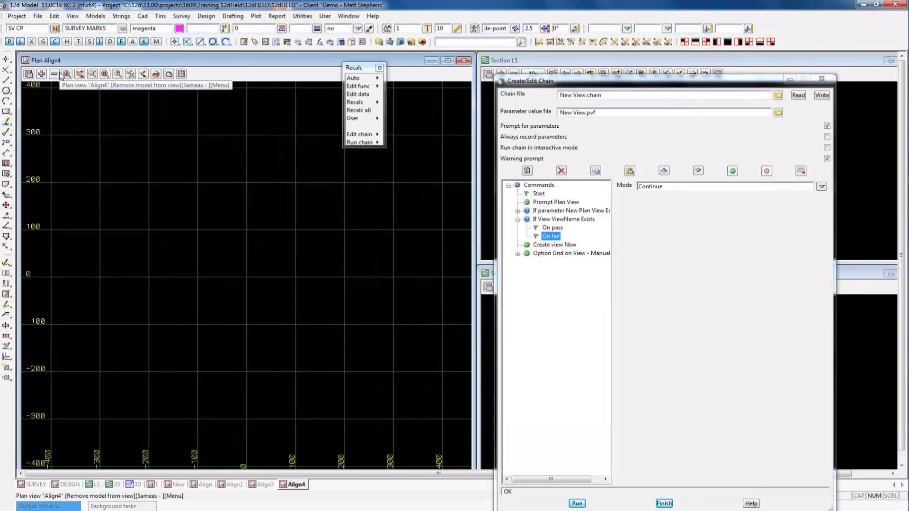
- Run the chain again, enter Align5, then finish the prompt without creating the view
left_click(577, 503)
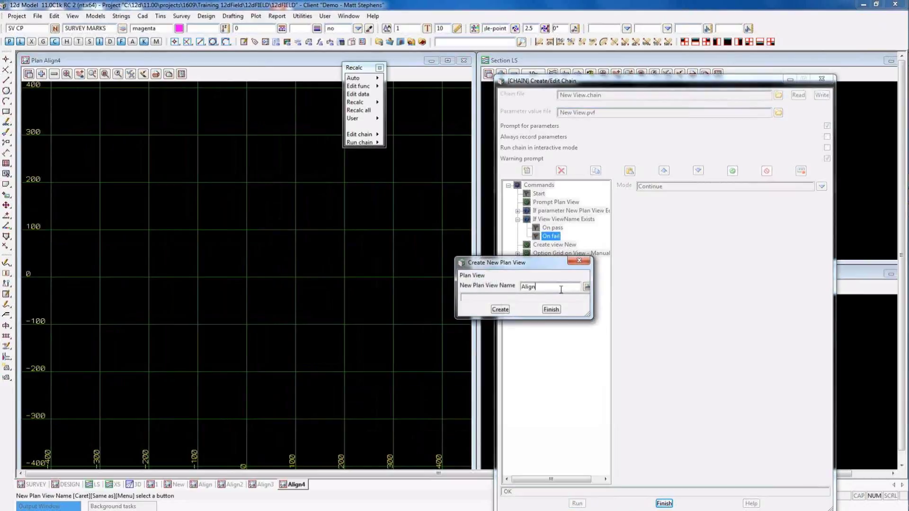
type("5")
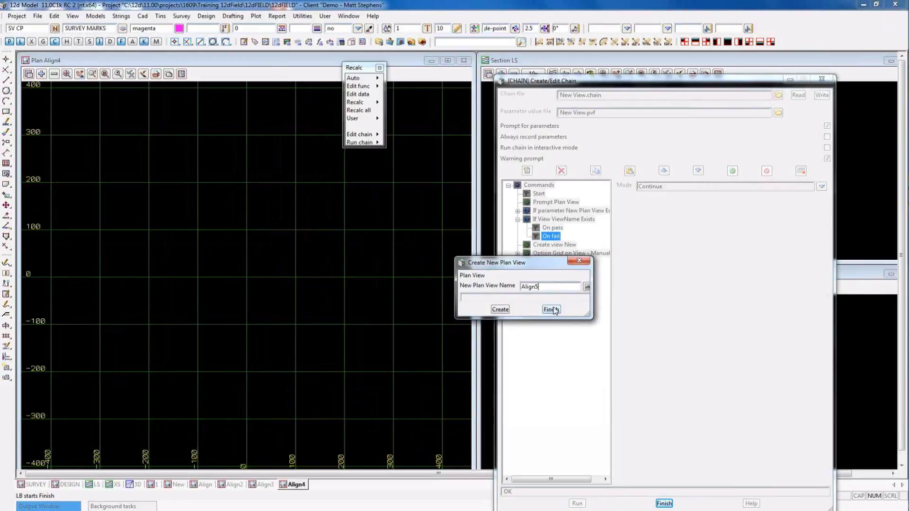
left_click(552, 309)
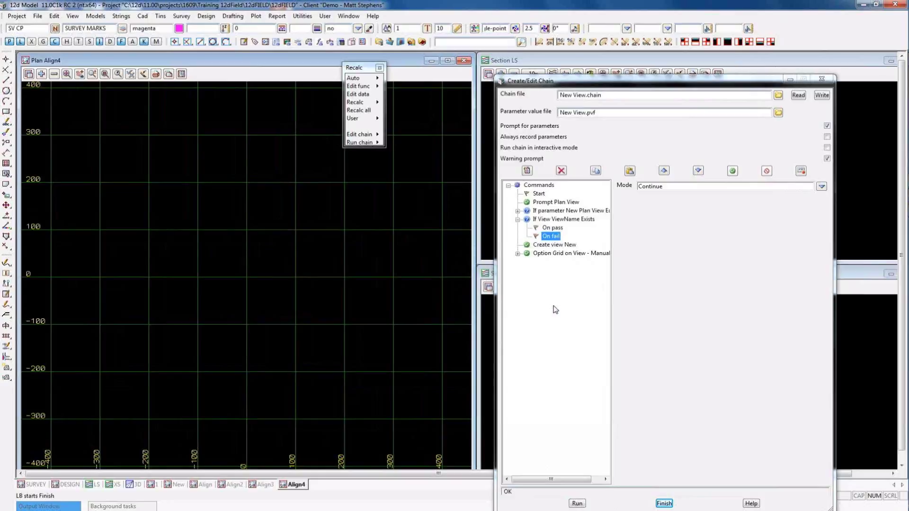
- After Option Grid on View, add a Write output window command saying 'The new view has been created'
left_click(542, 257)
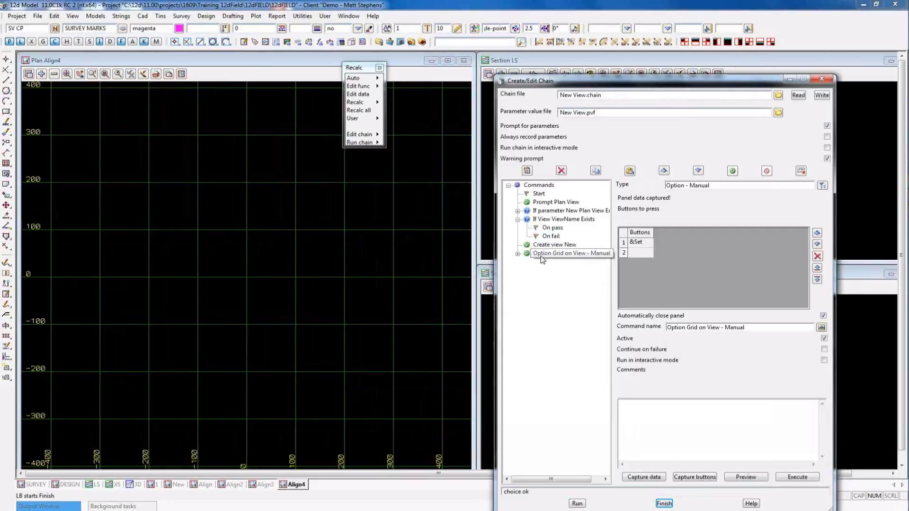
left_click(527, 170)
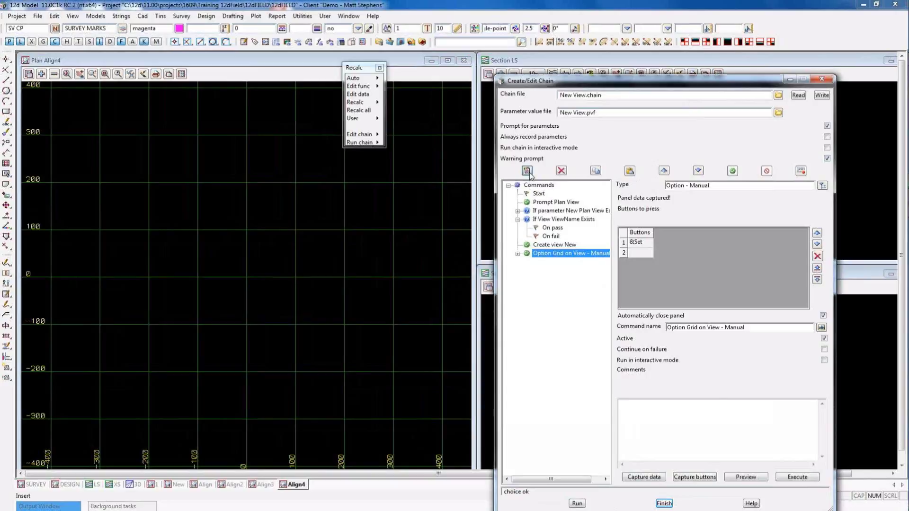
left_click(822, 185)
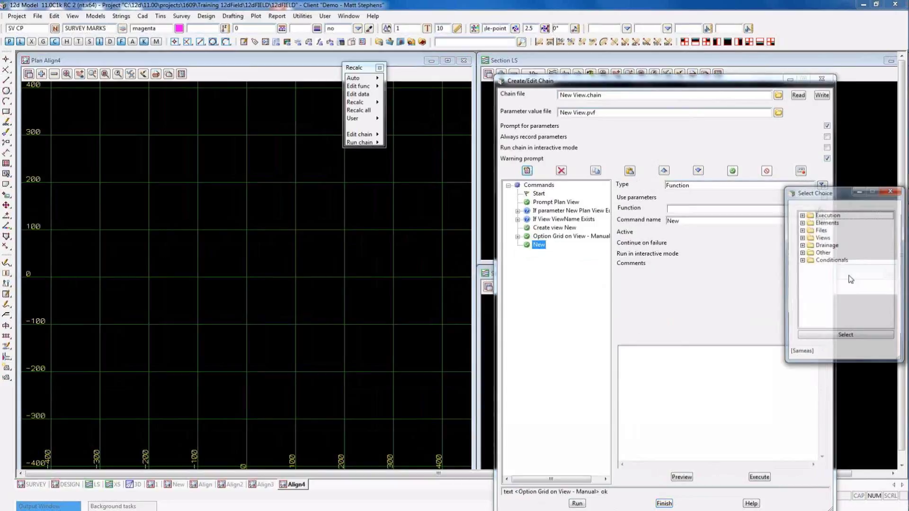
double_click(828, 253)
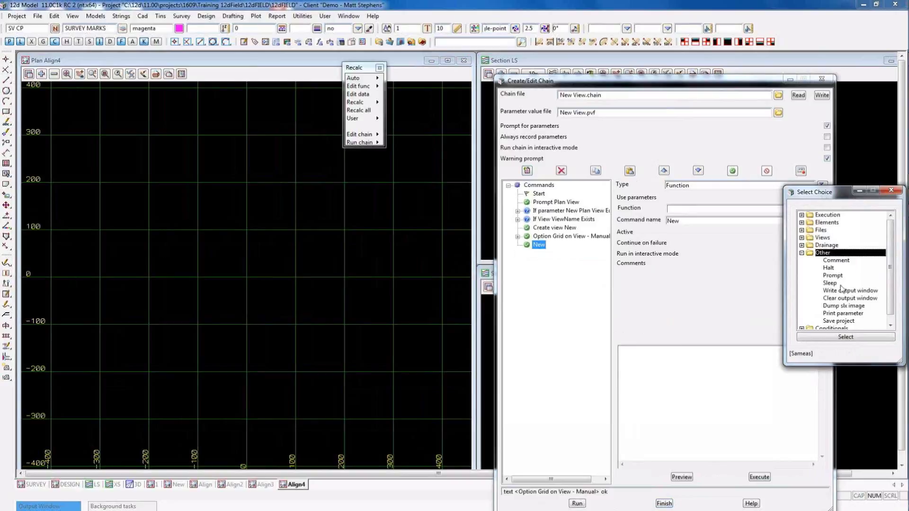
left_click(850, 291)
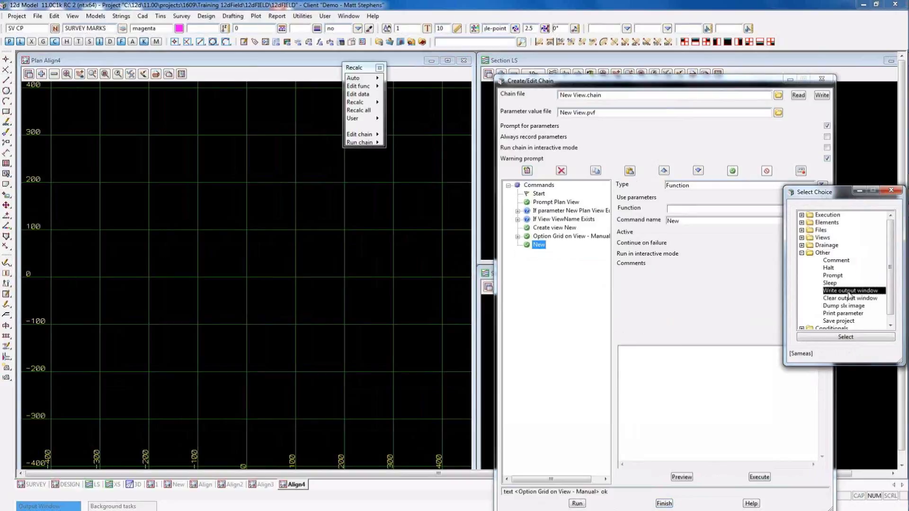
left_click(845, 337)
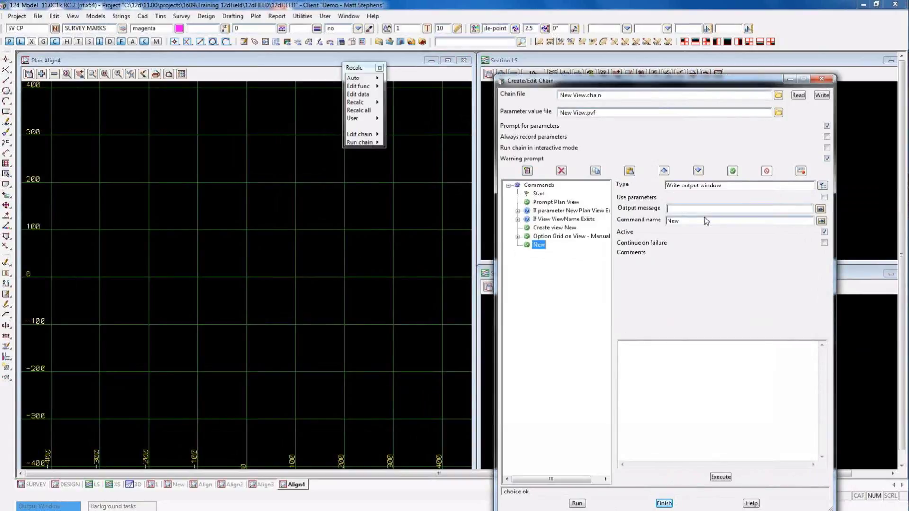
type("The new view has been created")
- Save over New View.chain, fill in the command name, and save the chain again
left_click(822, 94)
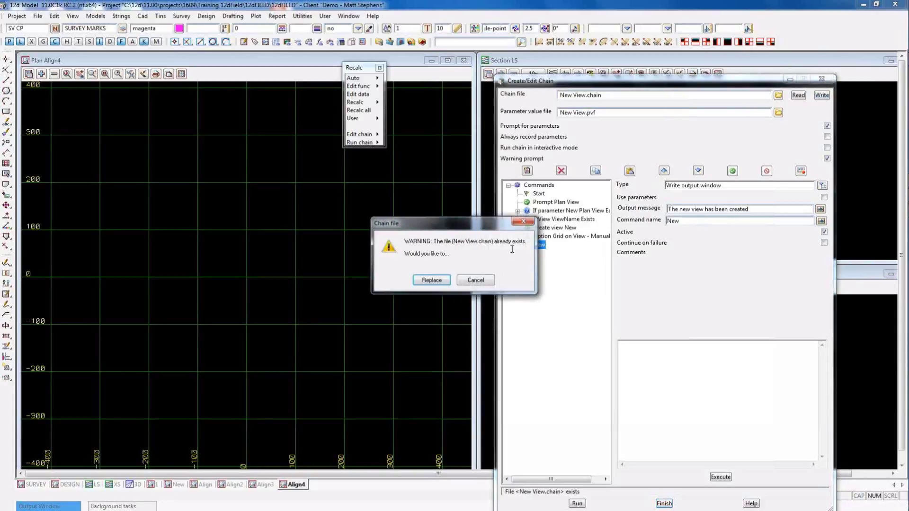
left_click(431, 280)
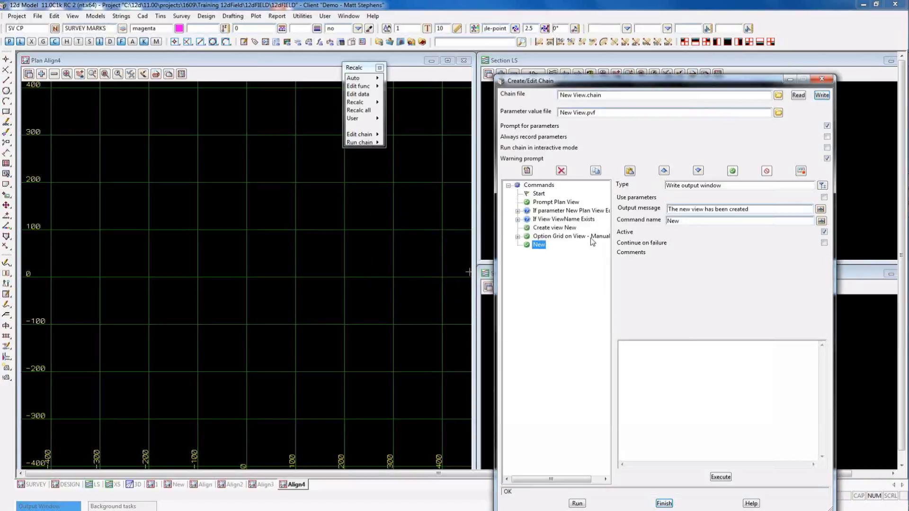
left_click(821, 221)
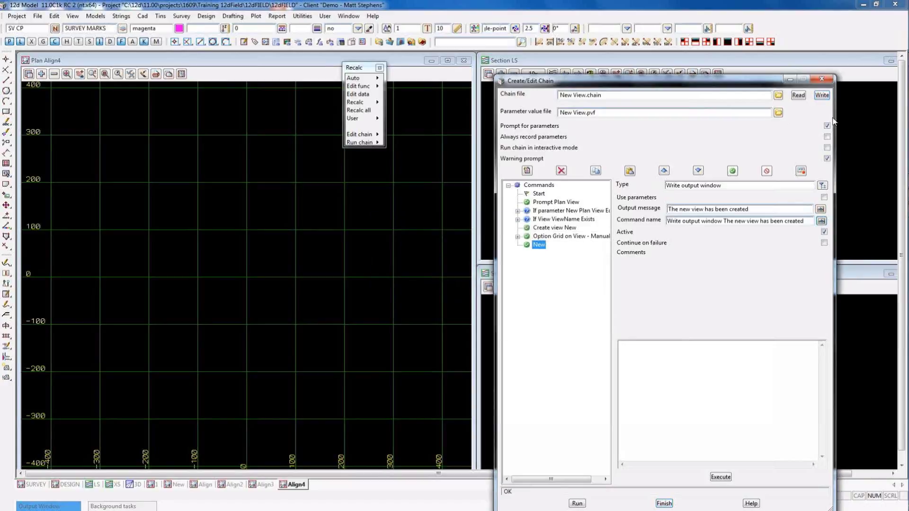
left_click(822, 95)
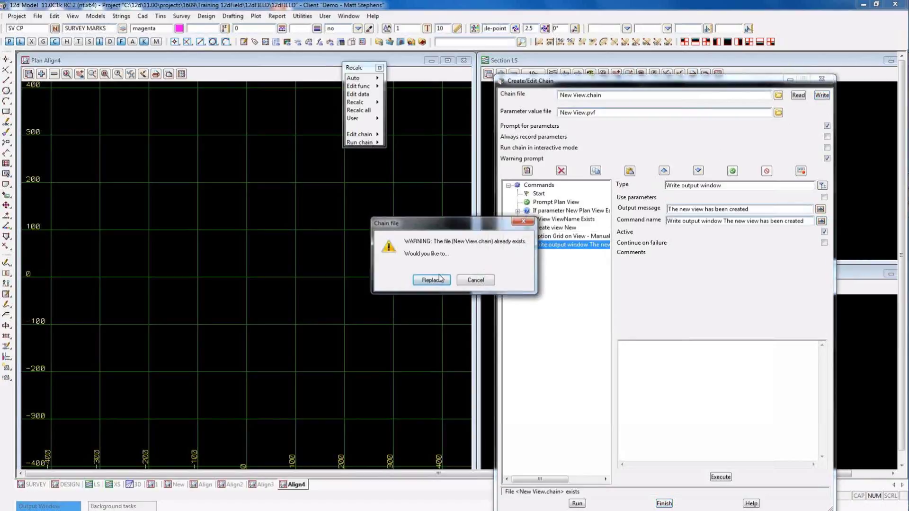
left_click(435, 280)
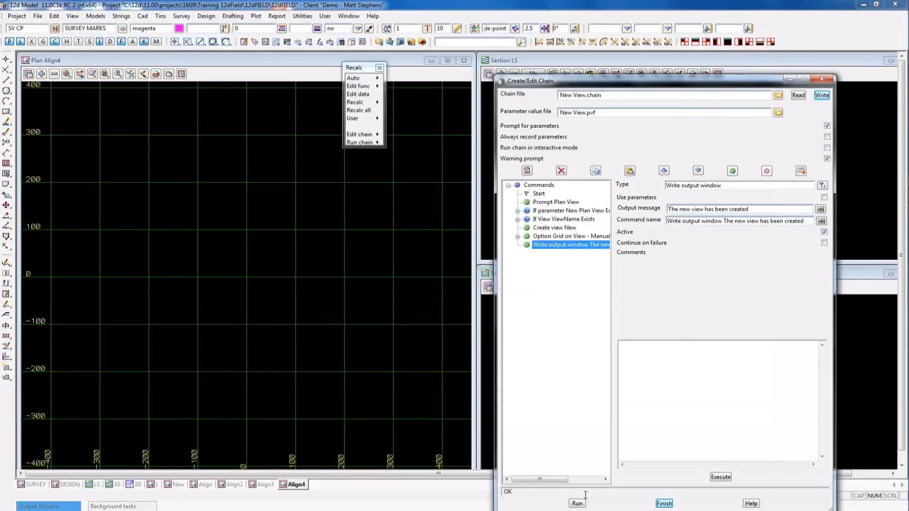
- Run the chain to create plan view Align5, then finish the prompt
left_click(664, 504)
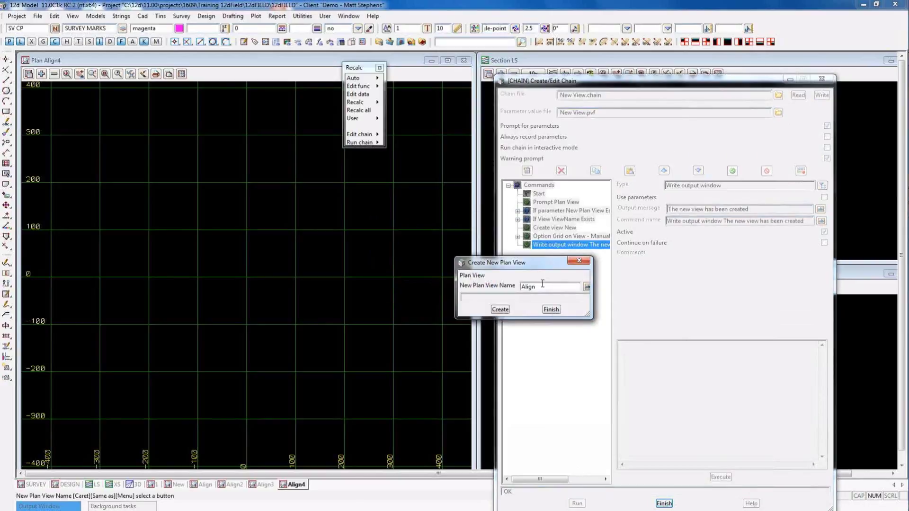
type("5")
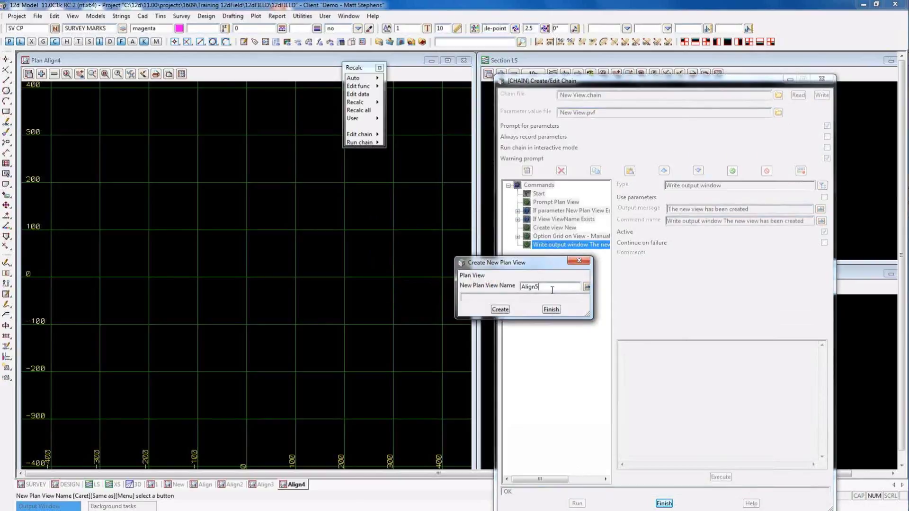
left_click(500, 310)
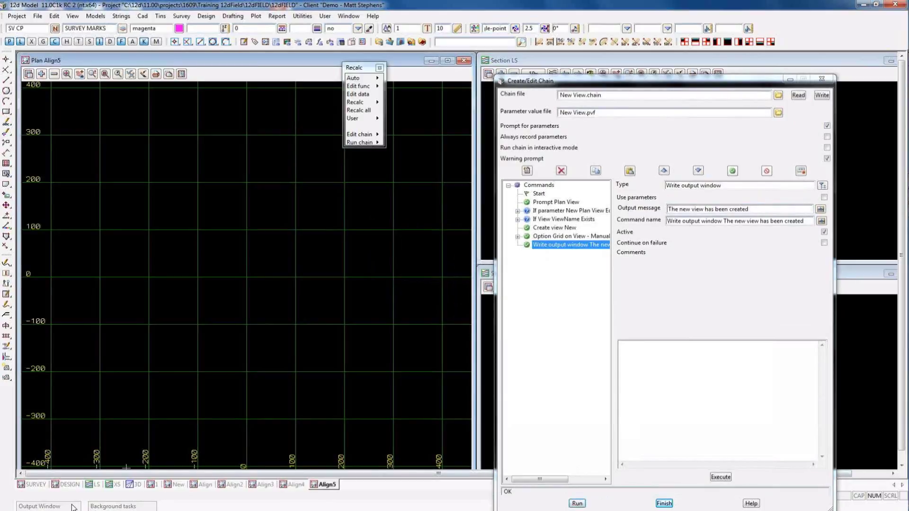
left_click(73, 506)
- Rerun the chain, try creating Align5 again, finish, and show the execution log
left_click(577, 504)
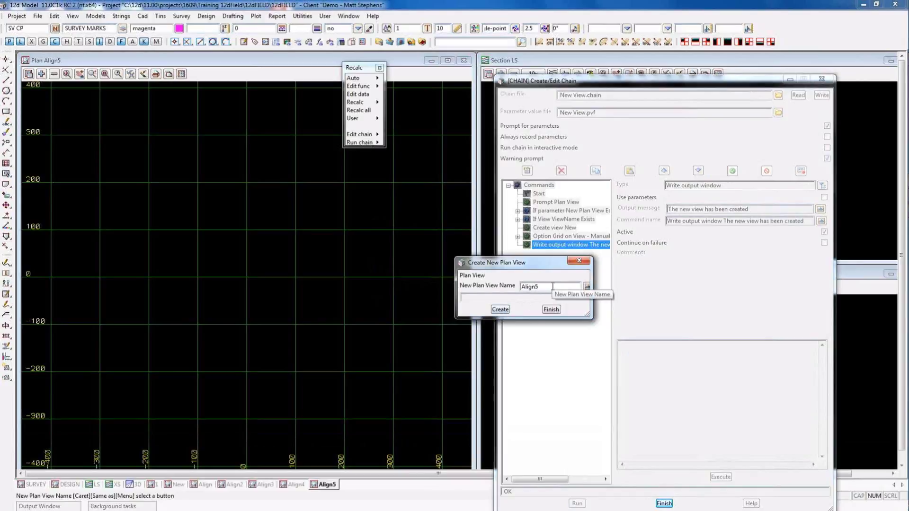
left_click(503, 311)
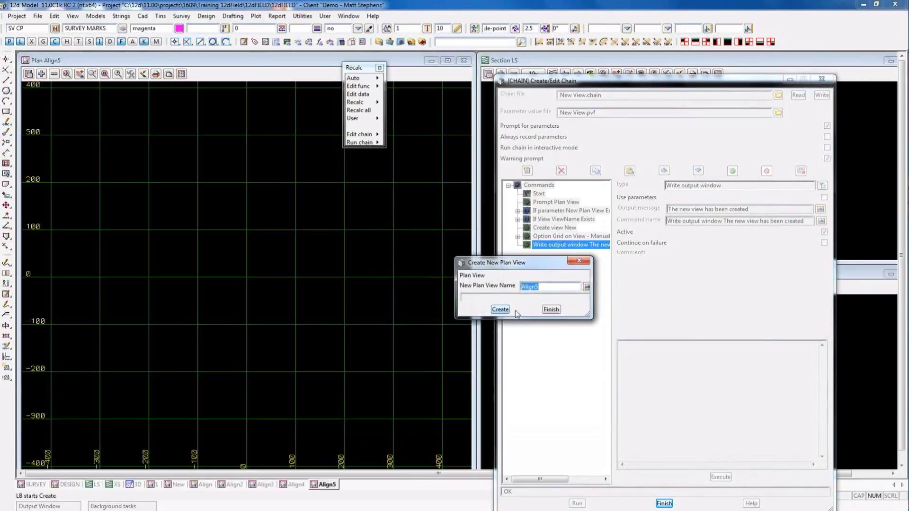
left_click(551, 309)
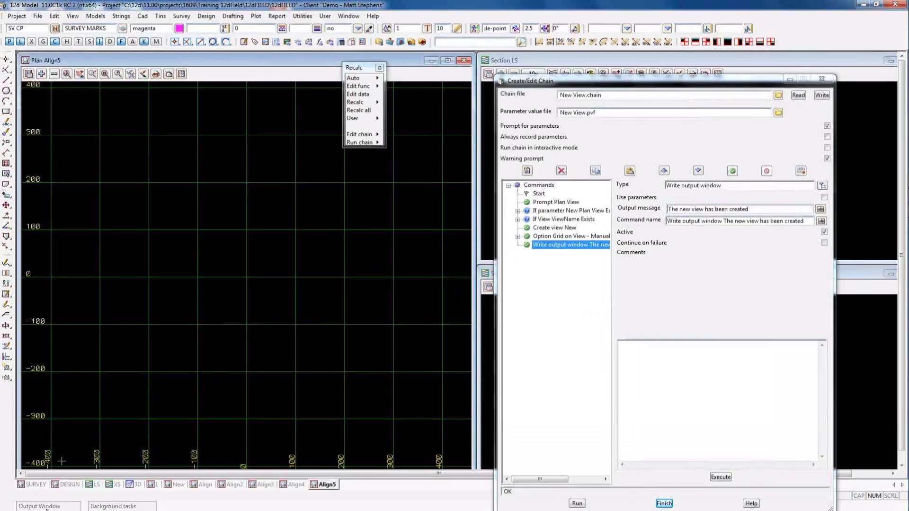
left_click(46, 506)
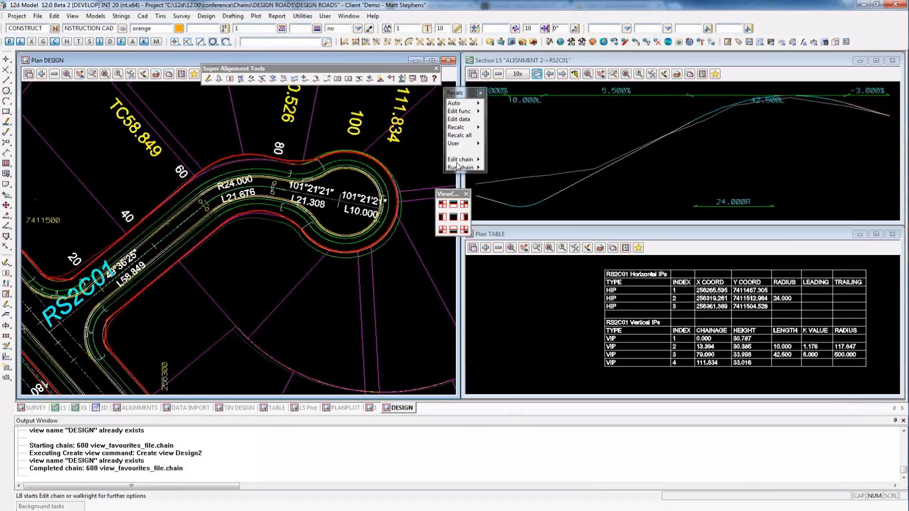
- Open 100 Views v12.chain and execute the Minimize, Restore and Maximize all views commands
left_click(504, 180)
left_click_drag(620, 199, 620, 120)
left_click(557, 230)
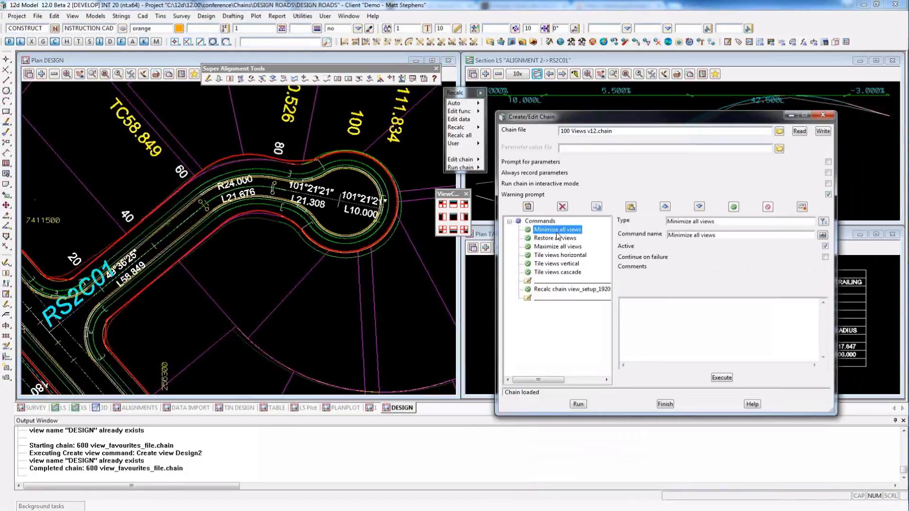
left_click(722, 378)
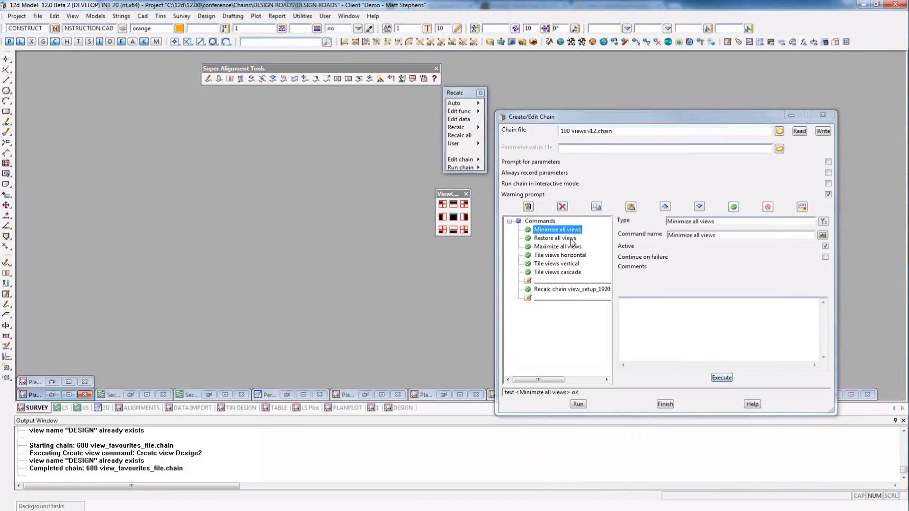
left_click(563, 238)
left_click(724, 379)
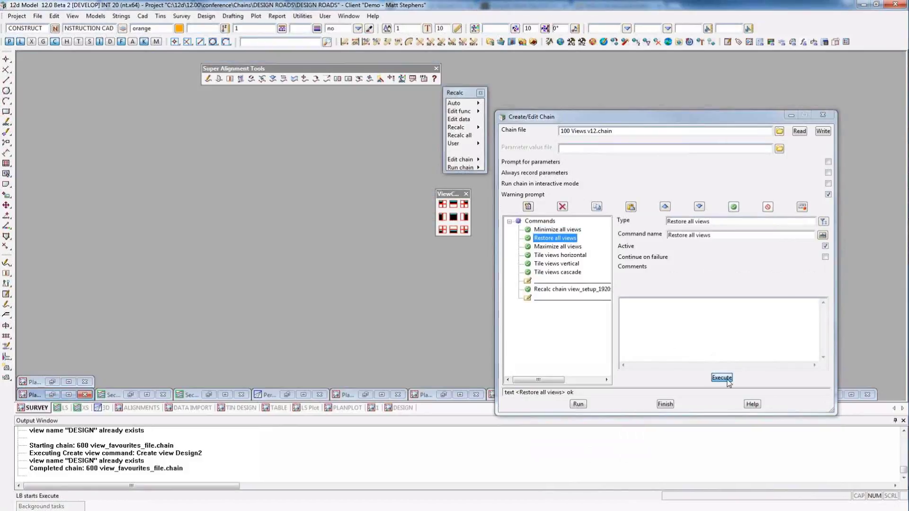
left_click(571, 248)
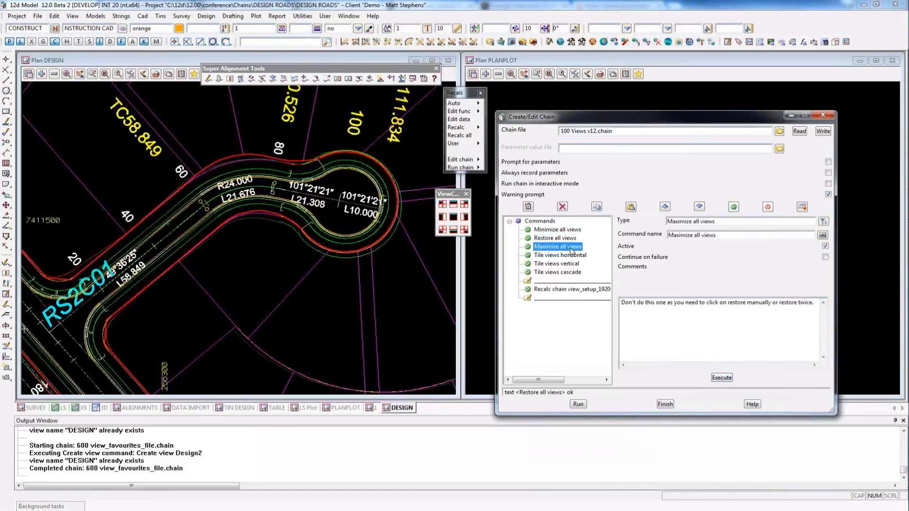
left_click(724, 378)
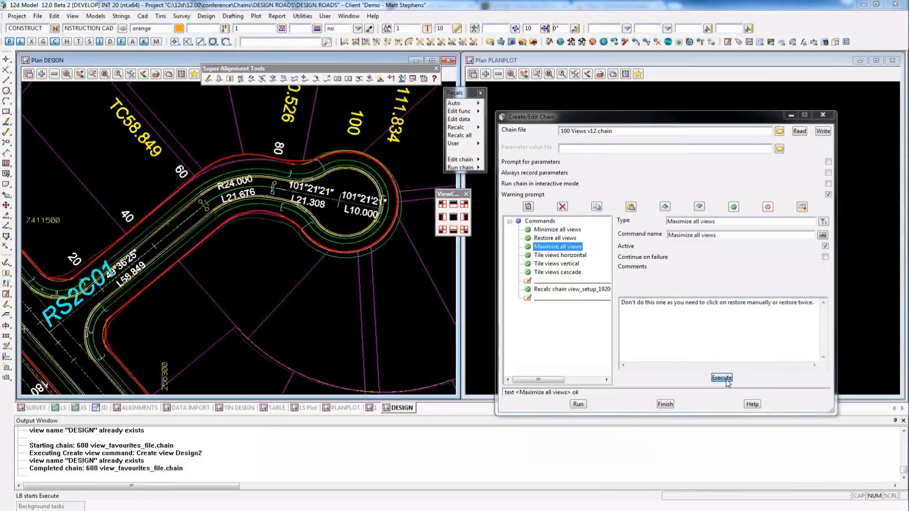
left_click(722, 378)
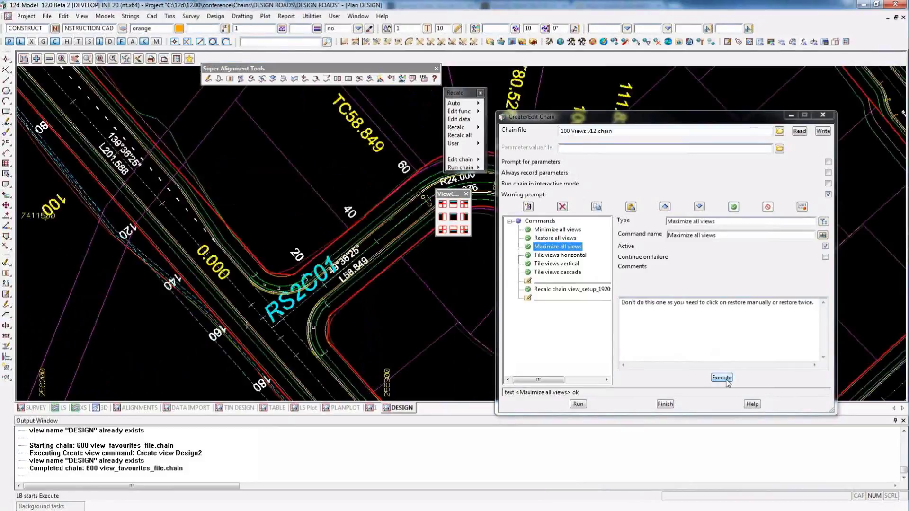
left_click(723, 378)
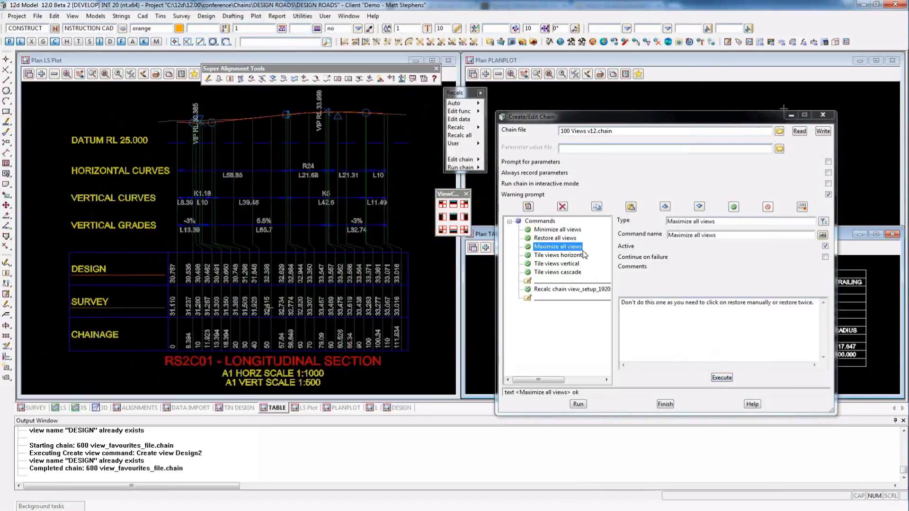
- Tile views horizontally and vertically, cascade them, and run the view_setup recalc chain
left_click(583, 256)
left_click(721, 377)
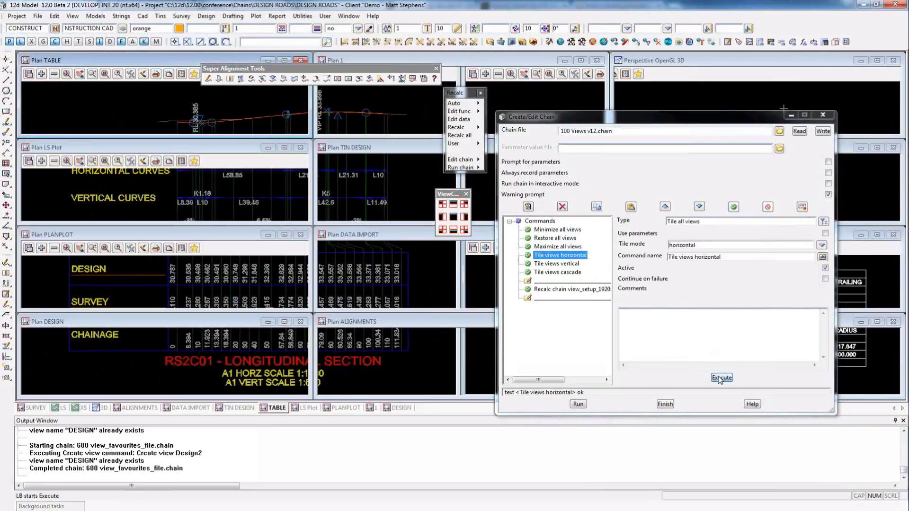
left_click(721, 377)
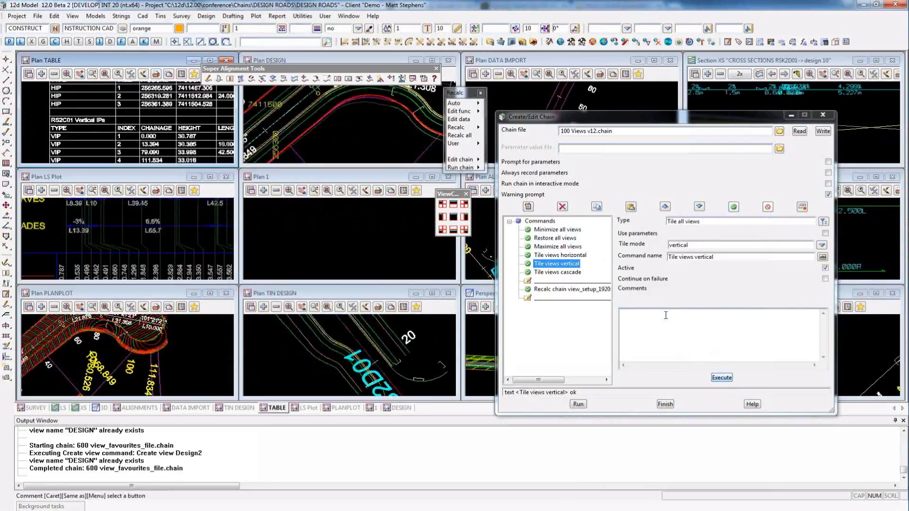
key("Return")
left_click(722, 378)
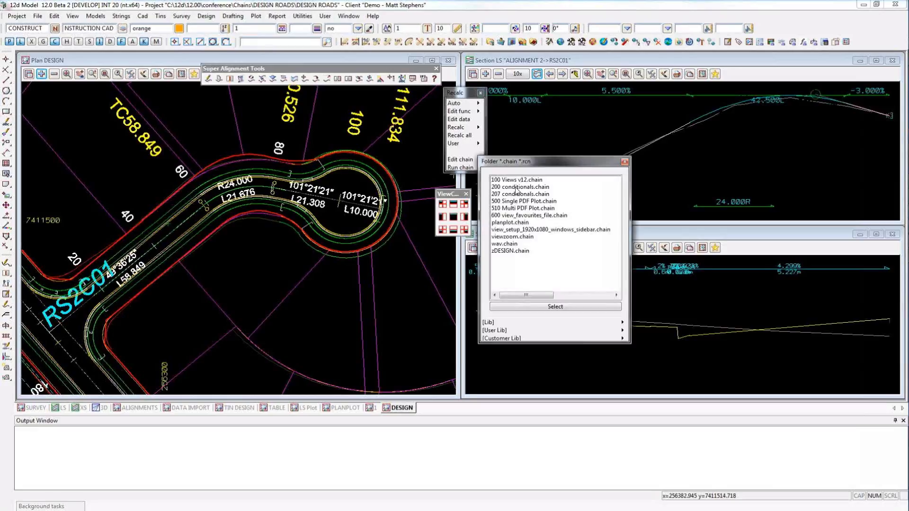
- Open 200 conditionals.chain and inspect the shared-in check's On pass and On fail labels
left_click(516, 187)
double_click(516, 188)
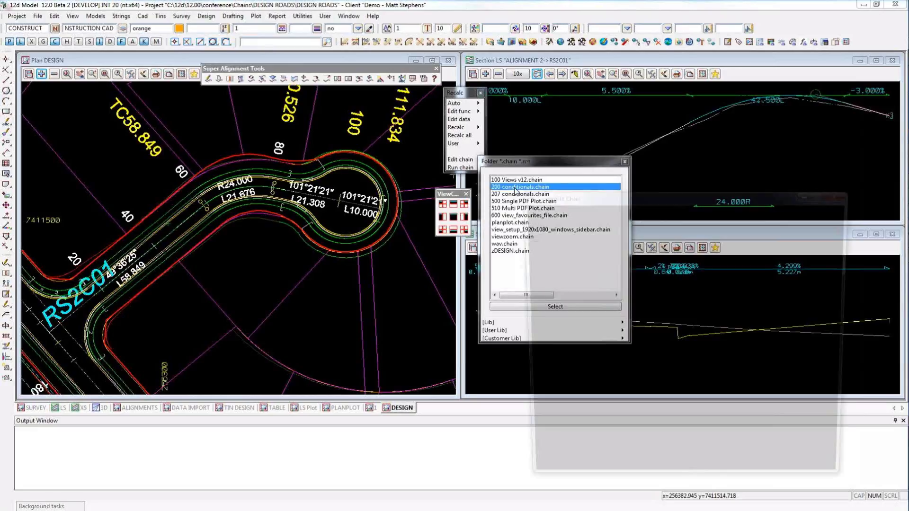
left_click_drag(660, 198, 618, 97)
left_click(555, 208)
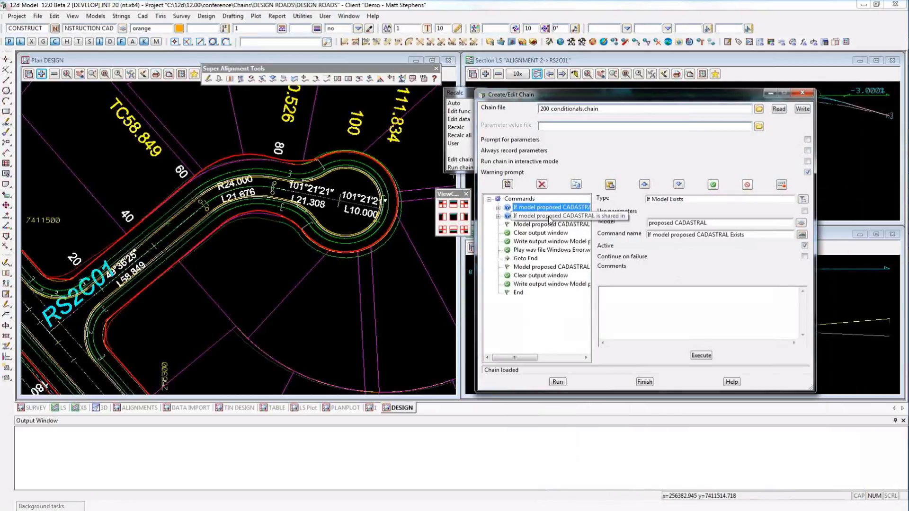
left_click(550, 216)
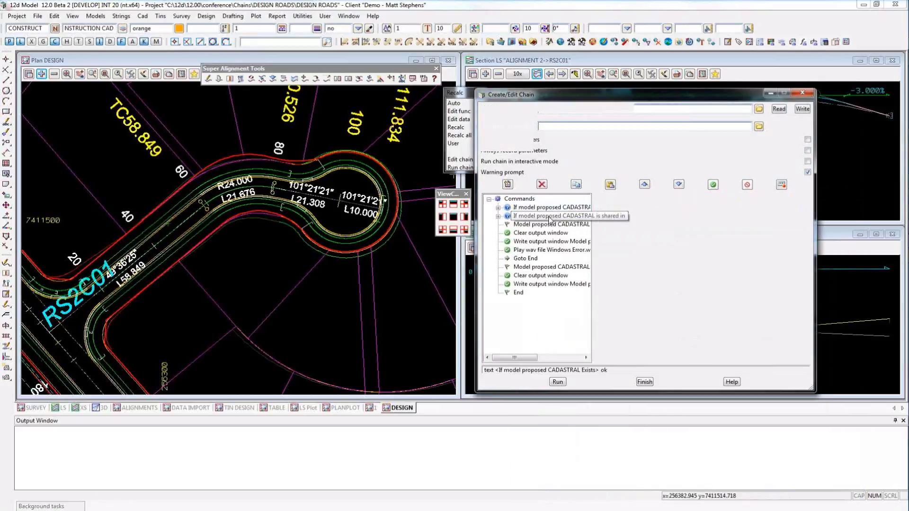
left_click(498, 217)
left_click(532, 224)
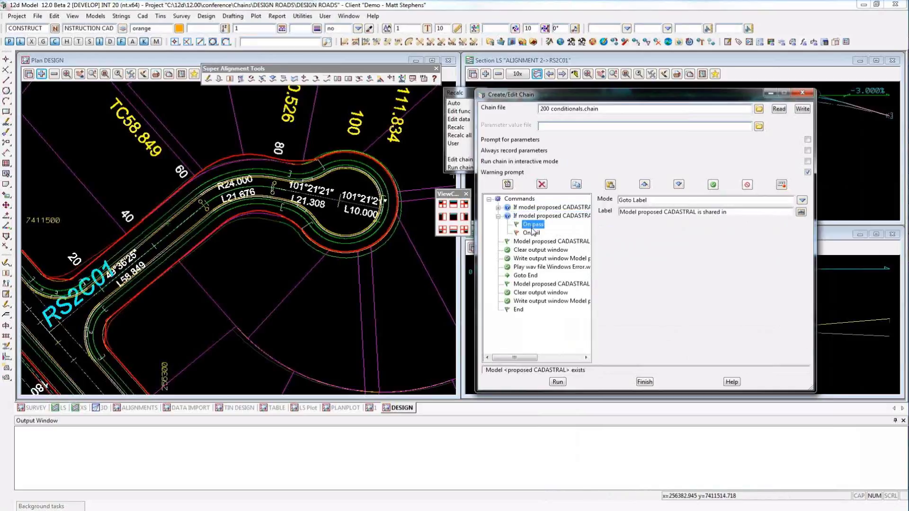
left_click(532, 233)
left_click(533, 225)
left_click(498, 217)
key("Up")
key("Up")
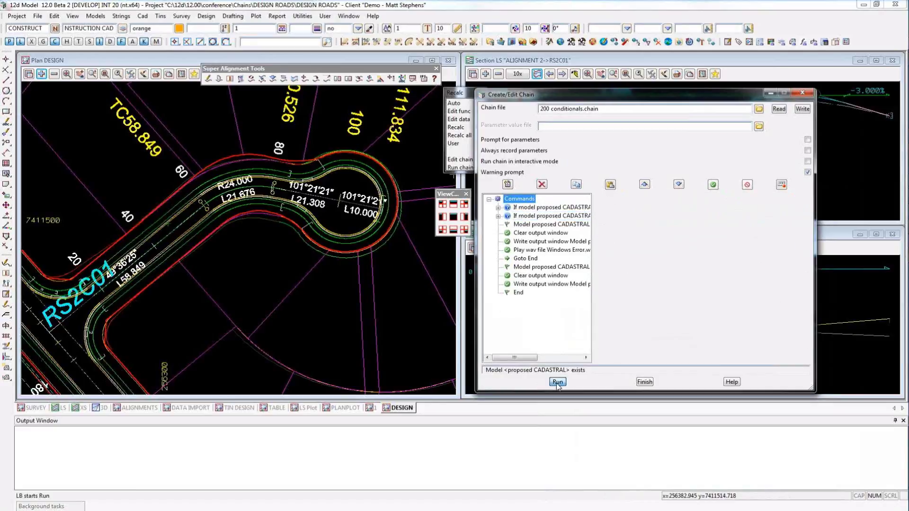
- Run the chain, review the shared survey models in Share management, rerun it, and close the editor
left_click(557, 383)
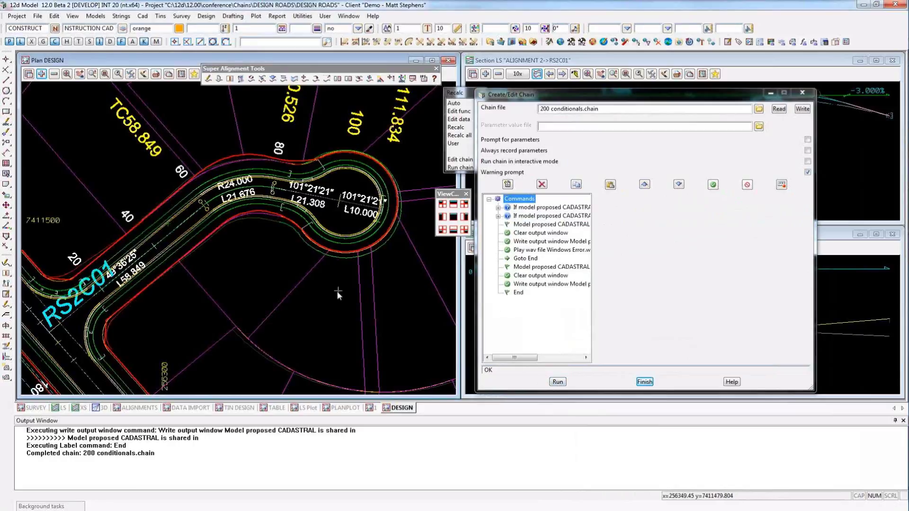
left_click(834, 42)
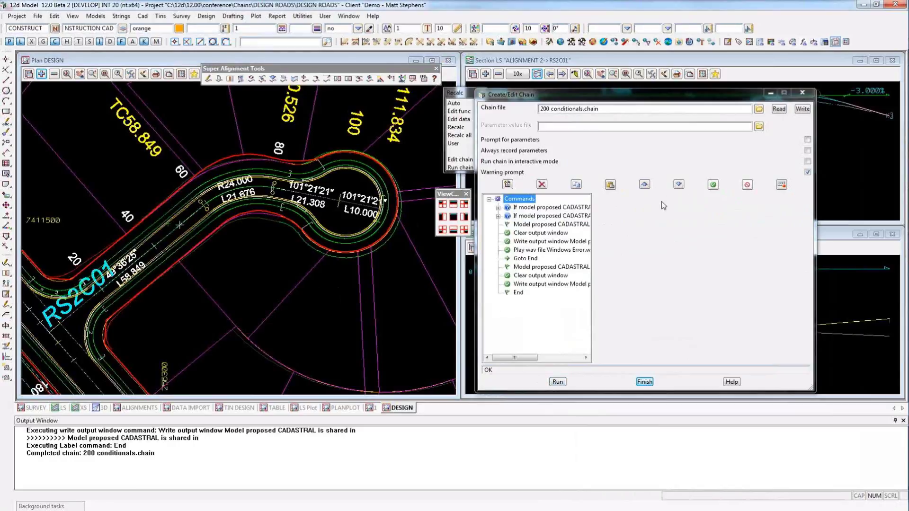
left_click(657, 82)
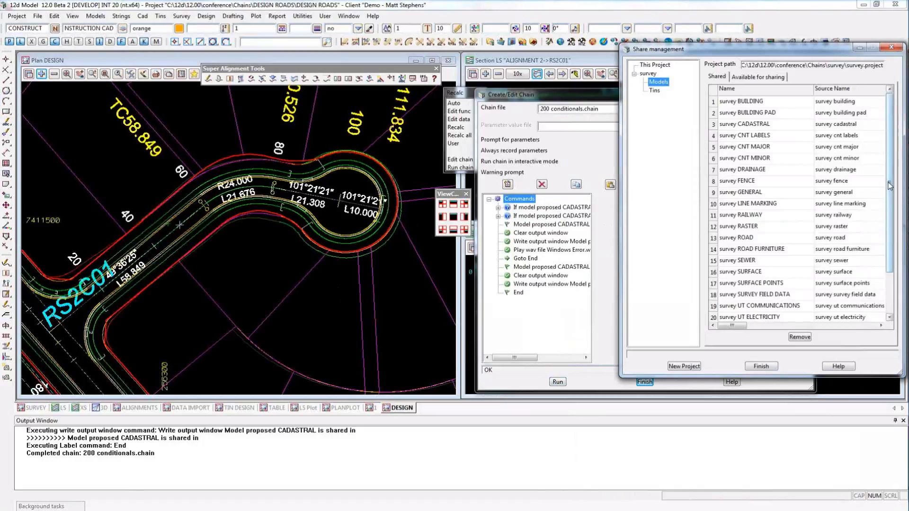
left_click_drag(889, 187, 804, 308)
left_click(761, 366)
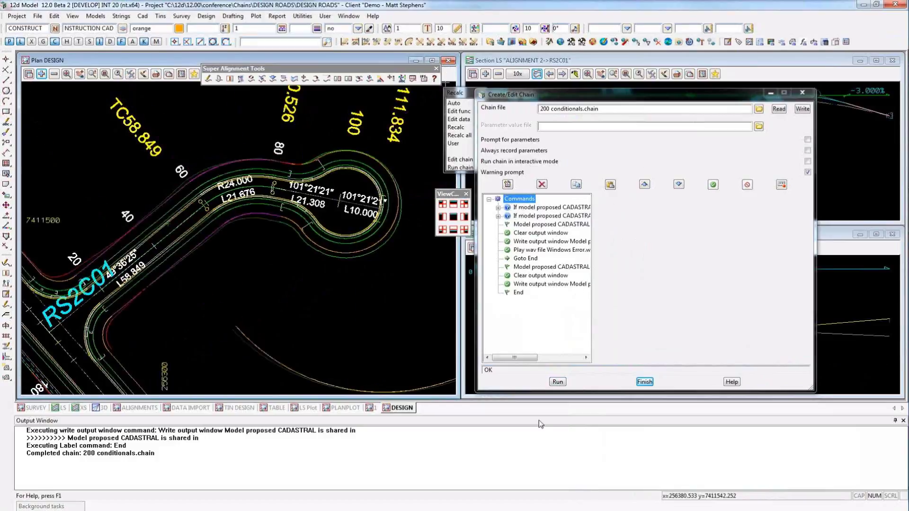
left_click(558, 382)
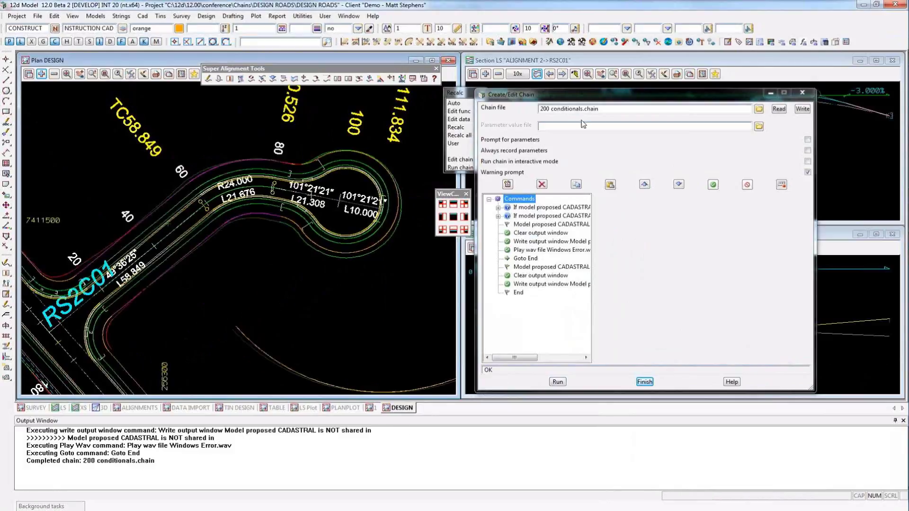
left_click(646, 384)
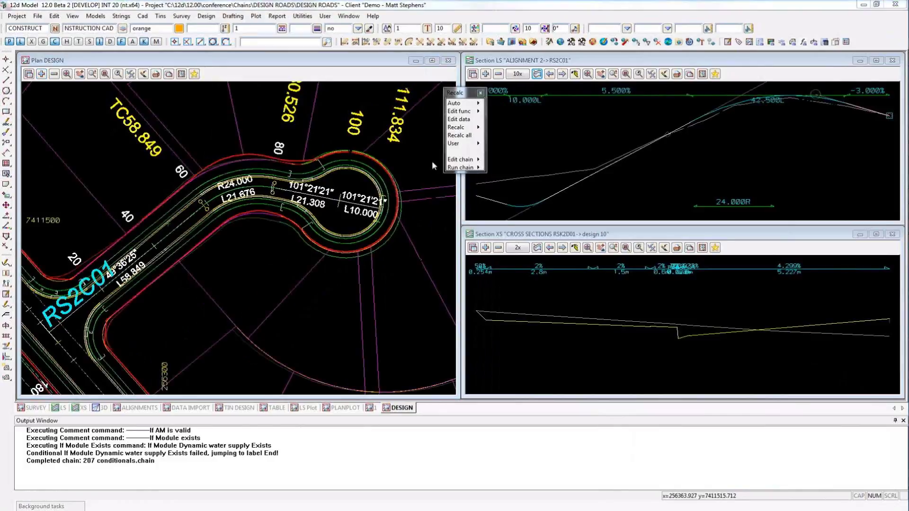
- Run 207 conditionals.chain, then move a cul-de-sac bulb point on ALIGNMENT 2->RS2C01
left_click(591, 413)
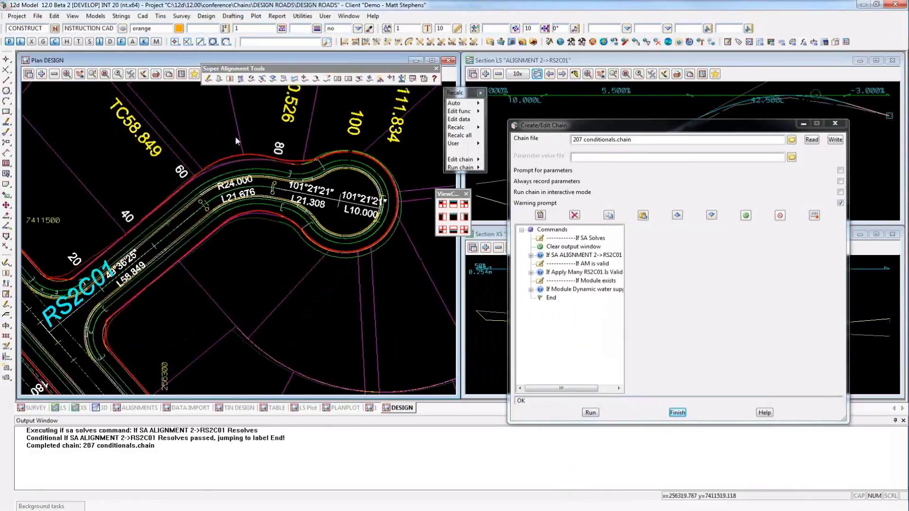
left_click(208, 78)
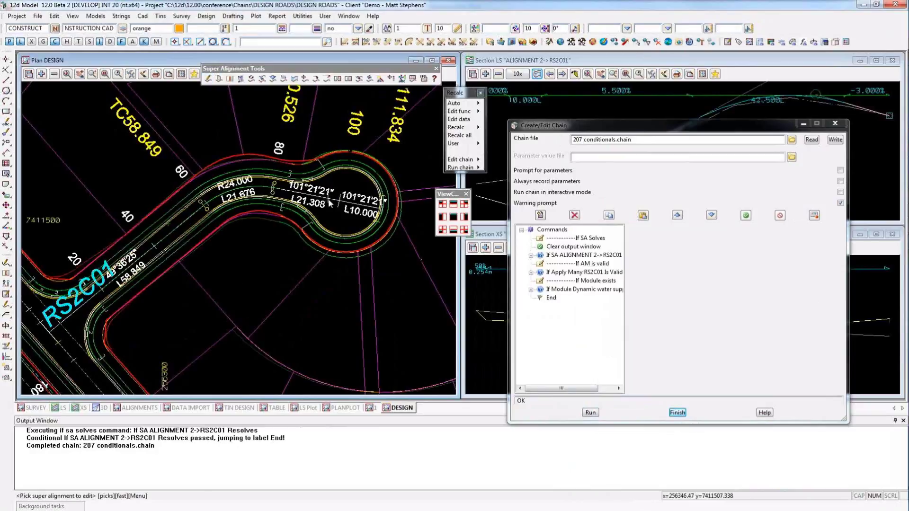
left_click(330, 203)
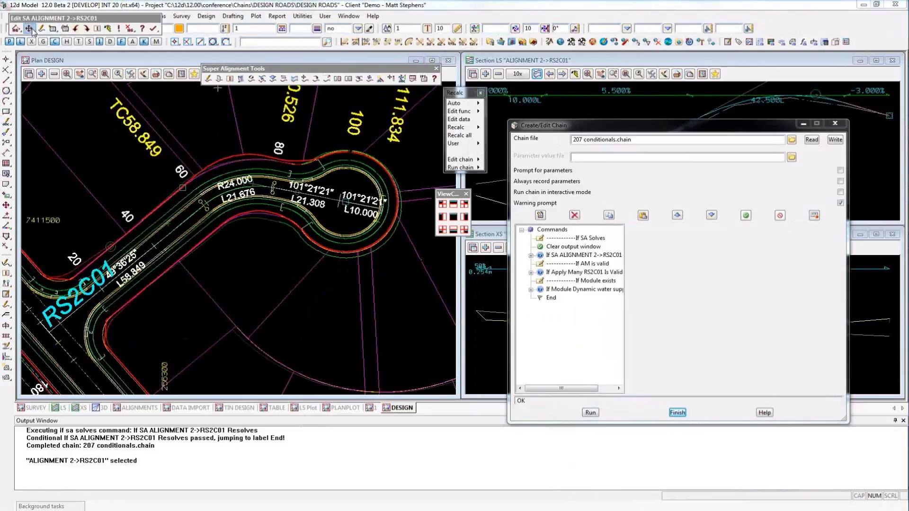
left_click(345, 202)
left_click(376, 297)
- Rerun the chain against the distorted alignment, quit the edit, and select the If SA ALIGNMENT check
left_click(594, 415)
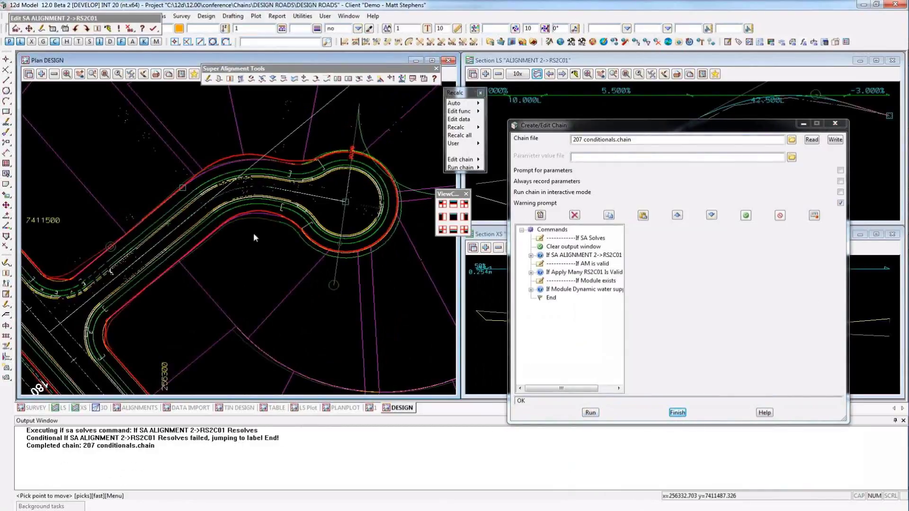
left_click(153, 28)
left_click(154, 51)
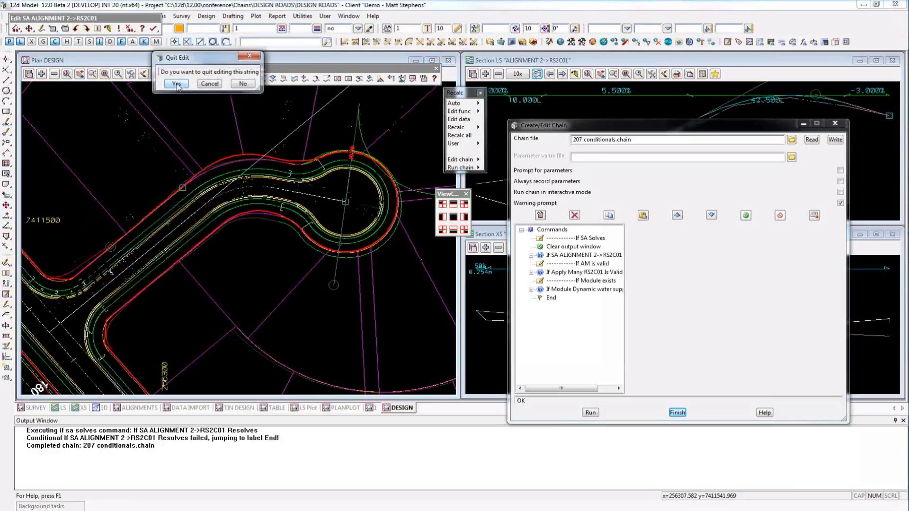
left_click(177, 85)
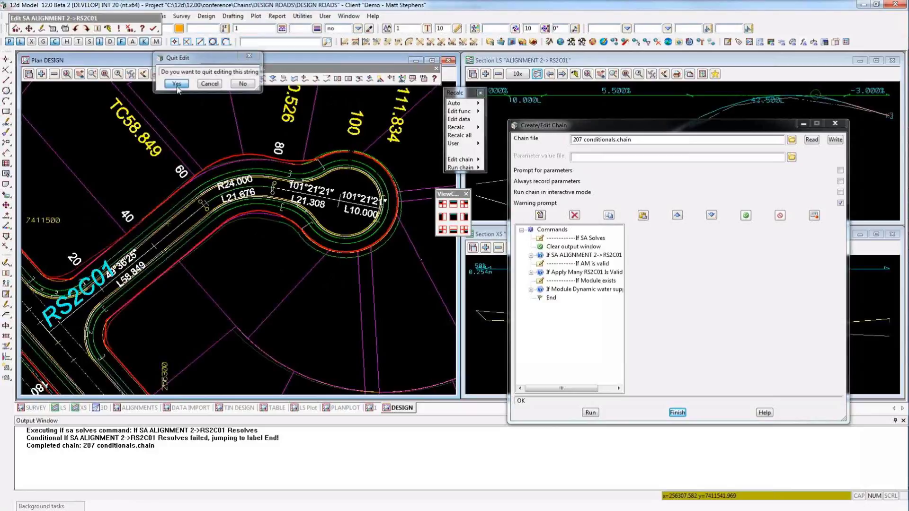
left_click(587, 256)
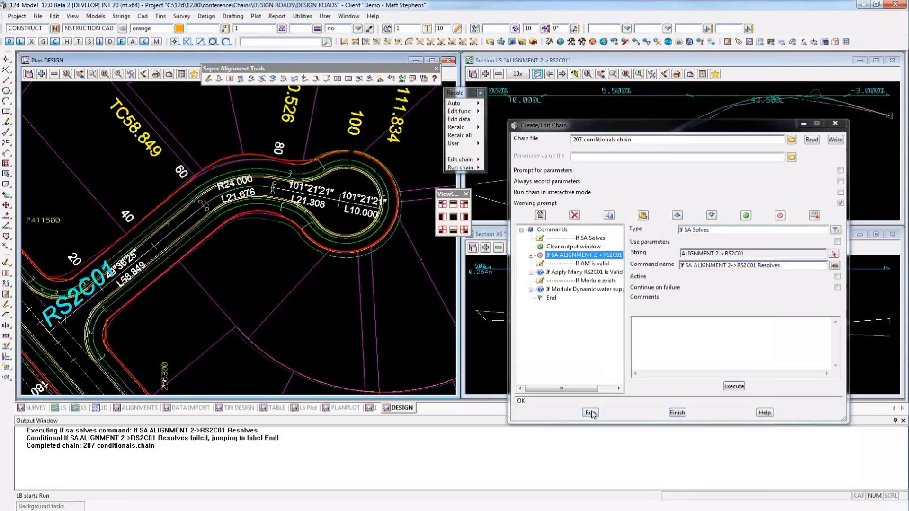
- Rerun the chain, set RS2C01's MTF file to RS2C99.mtf and apply it, then rerun the chain
left_click(590, 412)
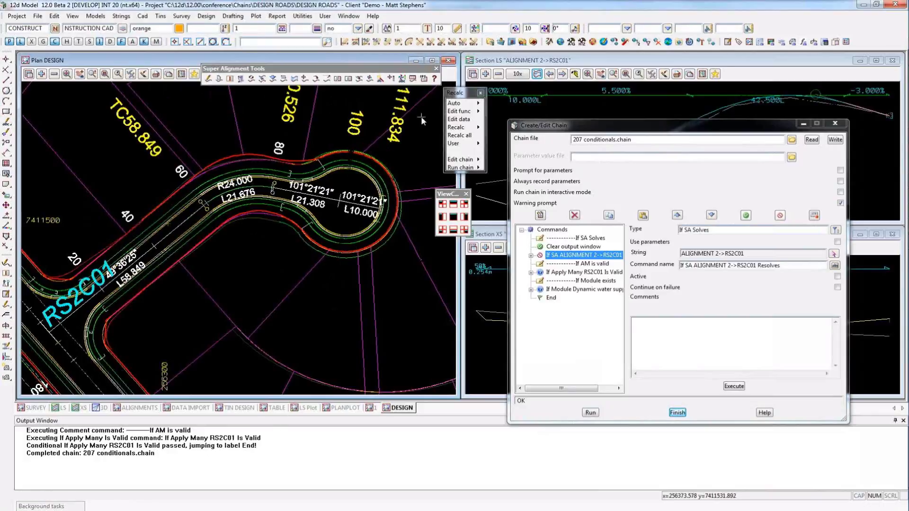
left_click(450, 119)
double_click(503, 152)
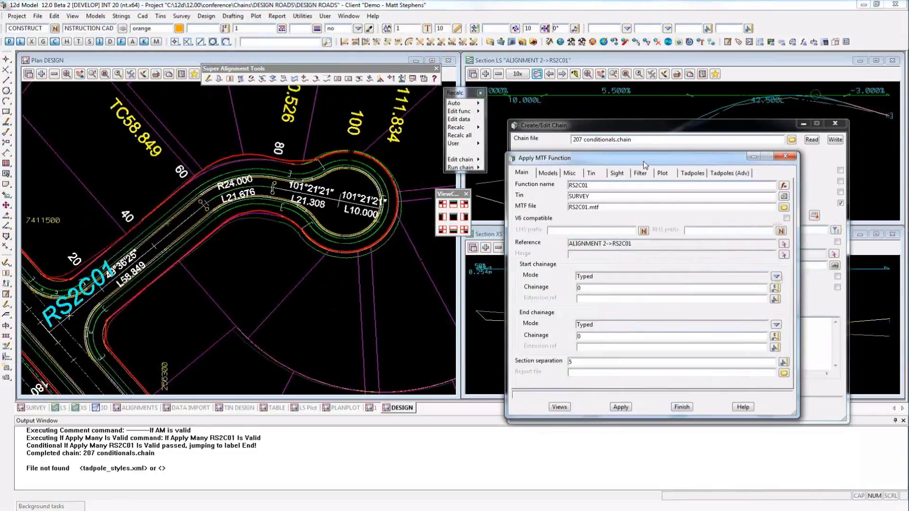
left_click_drag(658, 155, 275, 148)
left_click(392, 198)
left_click(430, 253)
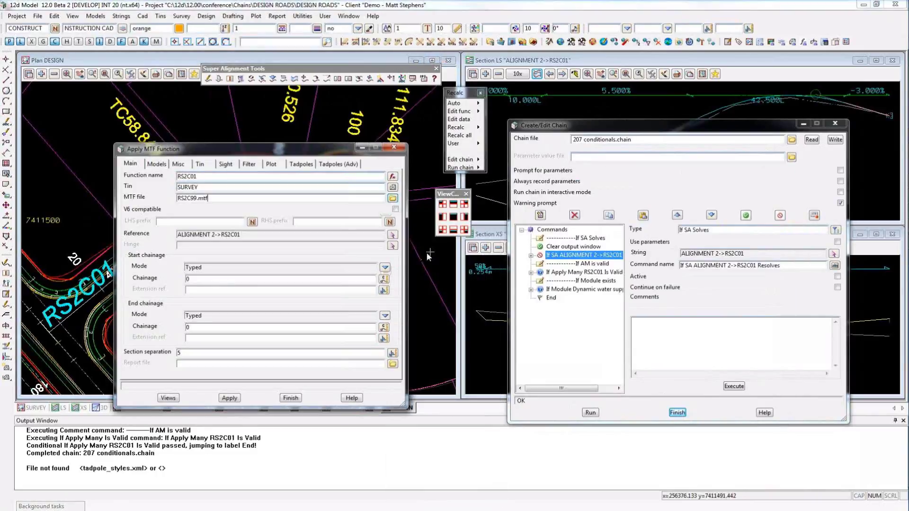
left_click(231, 399)
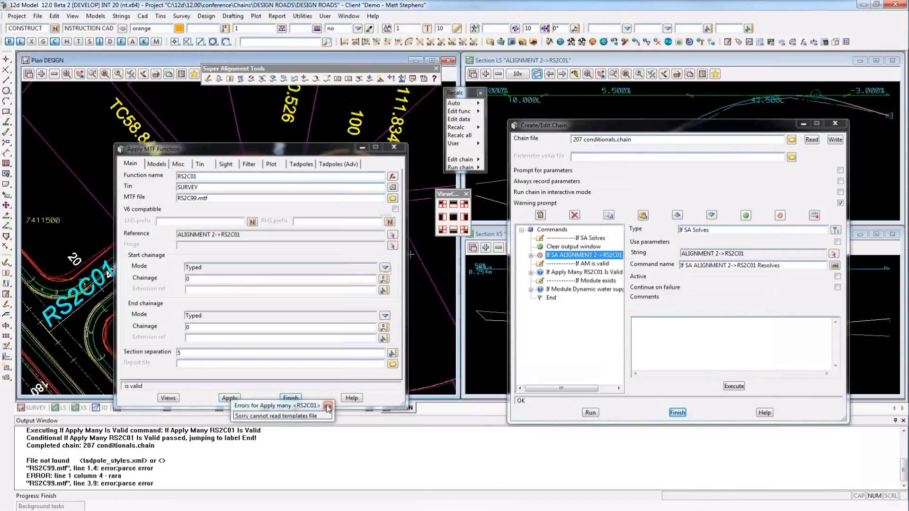
left_click(290, 398)
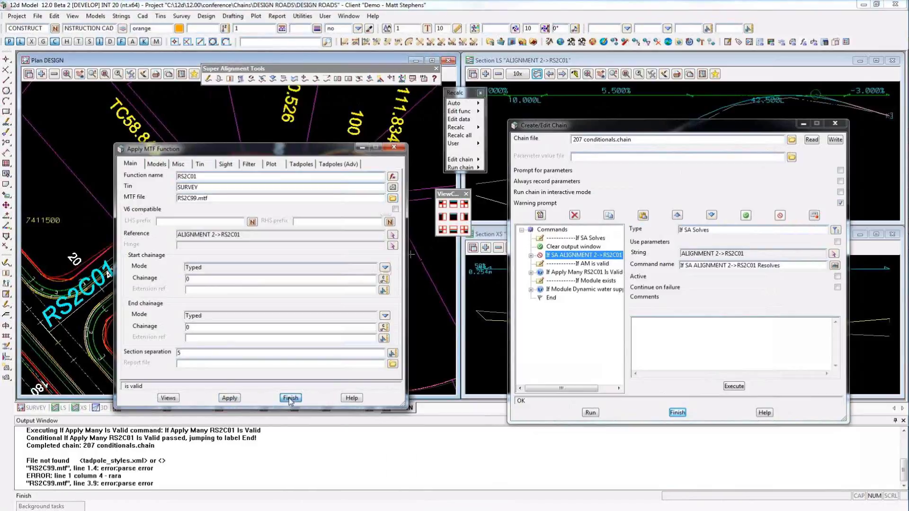
left_click(595, 415)
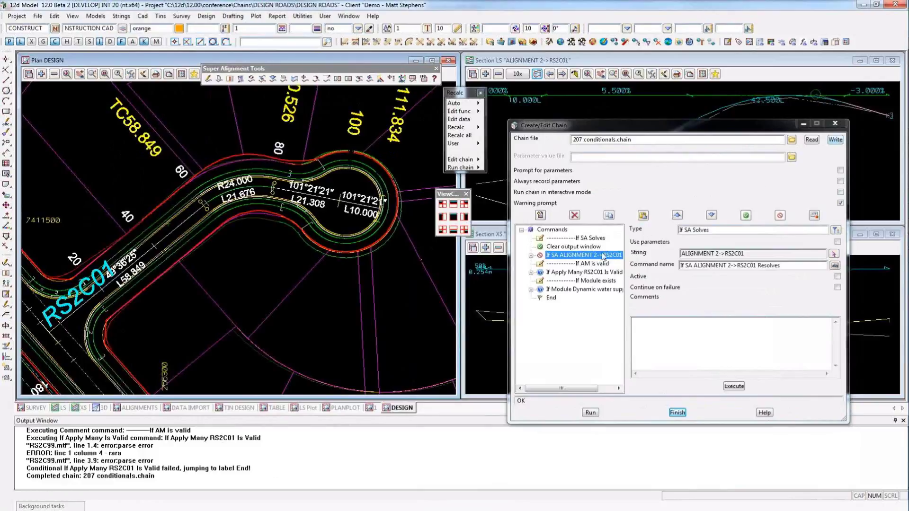
- Deactivate If Apply Many RS2C01 Is Valid, rerun the chain, then close the editor discarding changes
left_click(780, 216)
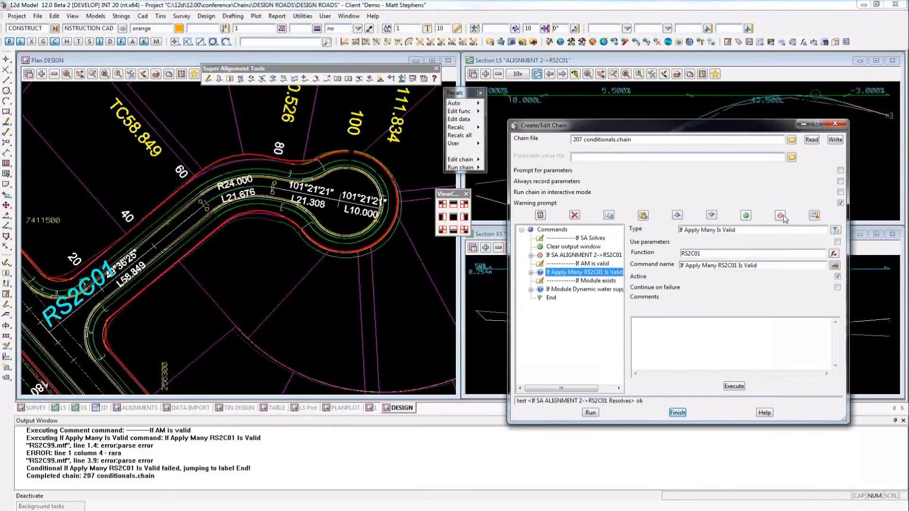
left_click(781, 216)
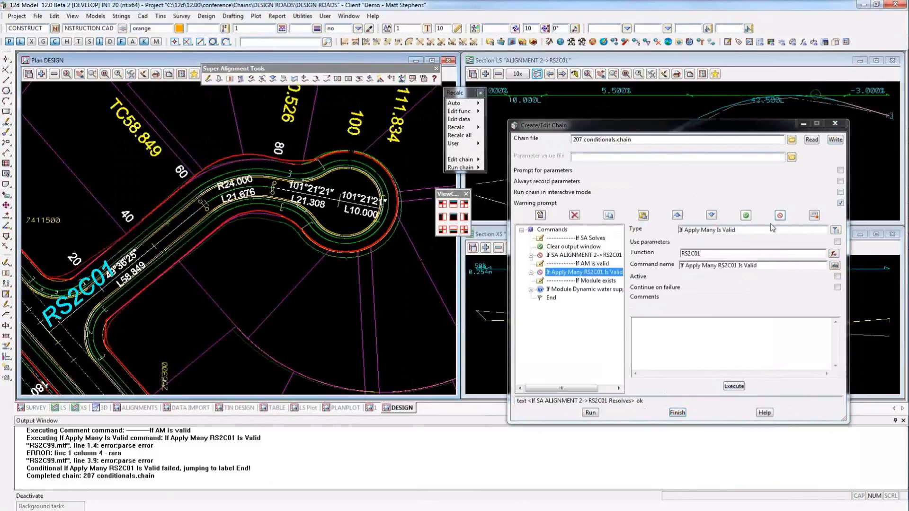
left_click(591, 412)
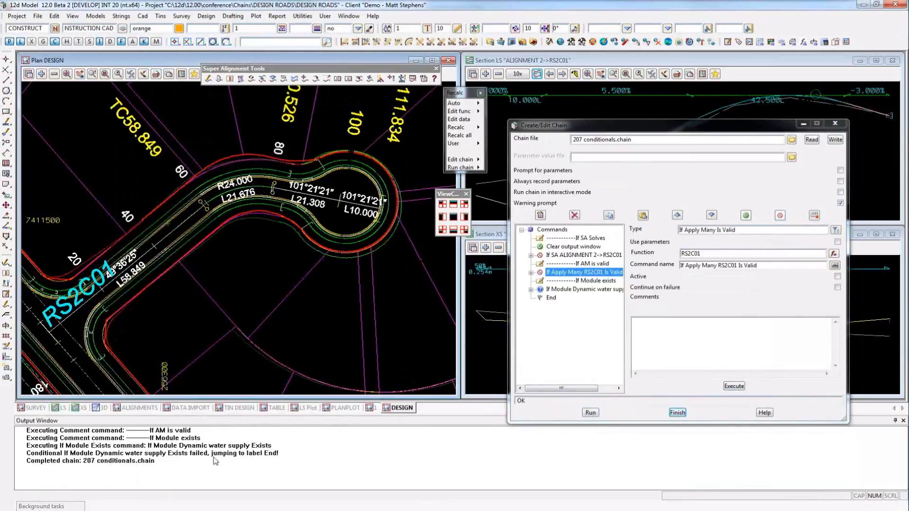
left_click(677, 413)
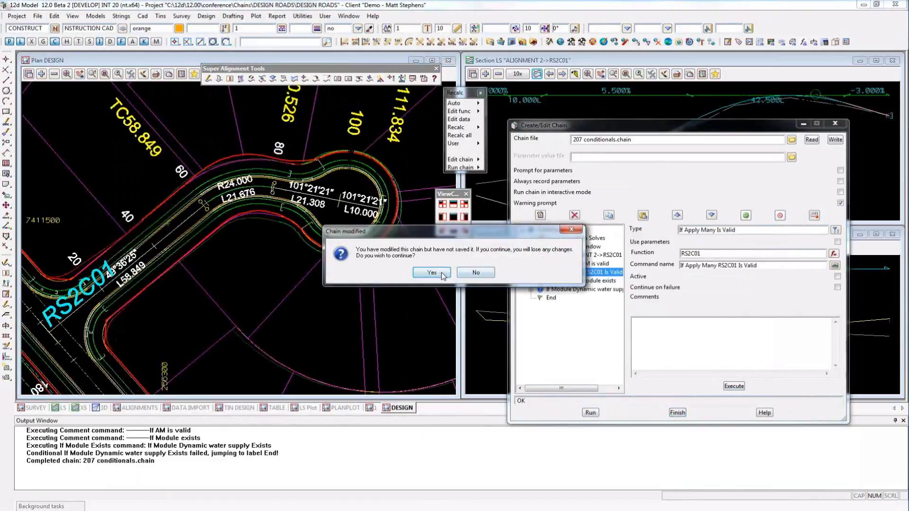
left_click(442, 274)
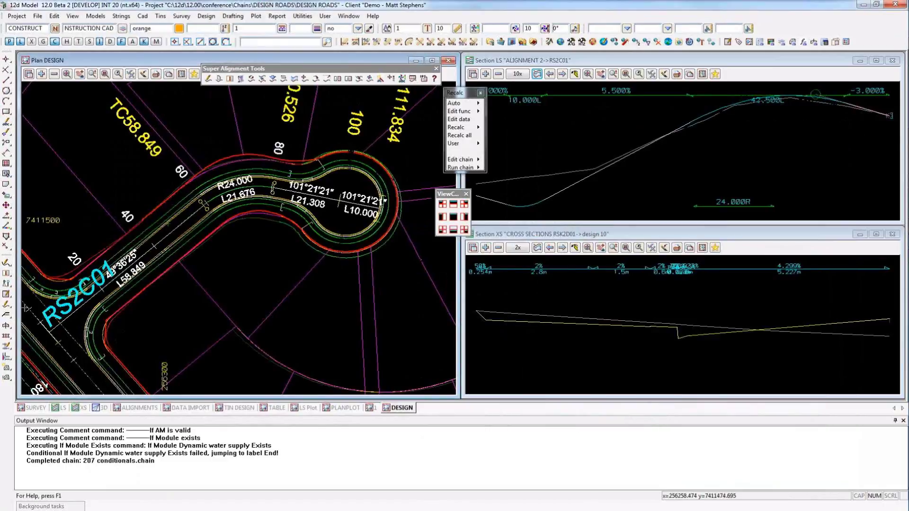